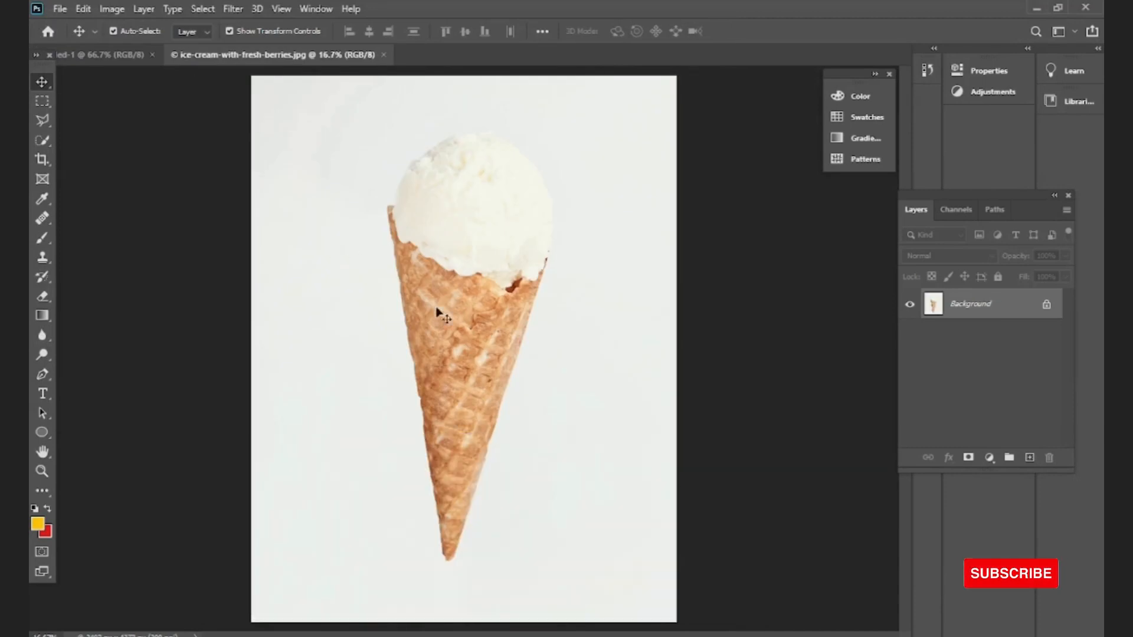
Step: Switch to the blank white document and convert its locked background into a regular layer
{"action": "left_click", "coordinate": [118, 55]}
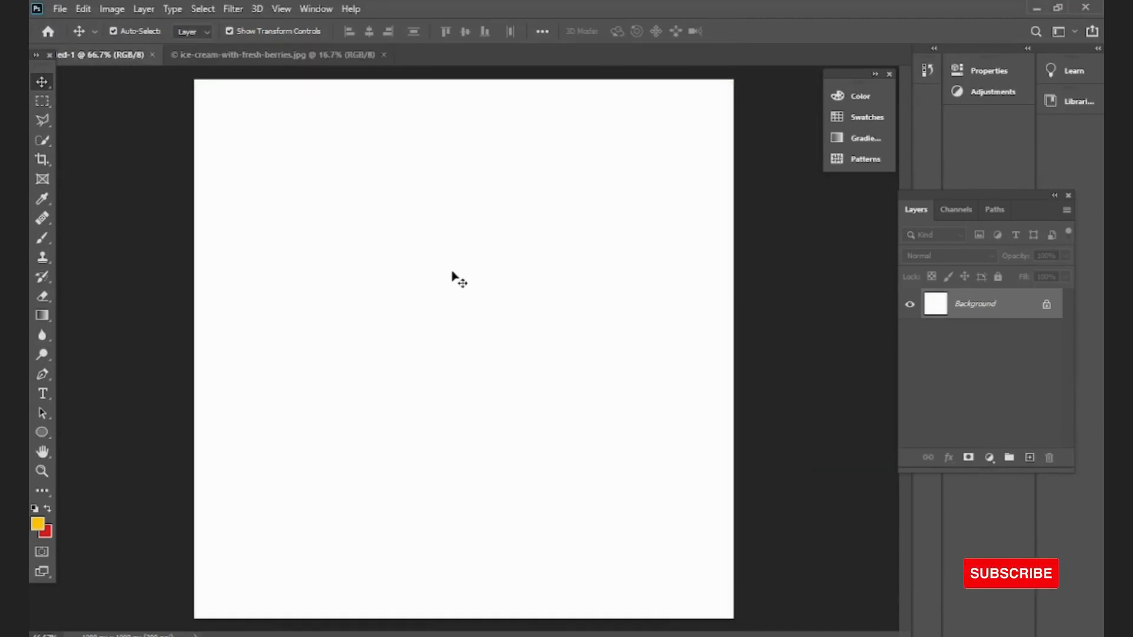
{"action": "key", "text": "ctrl+minus"}
{"action": "double_click", "coordinate": [924, 305], "text": "alt"}
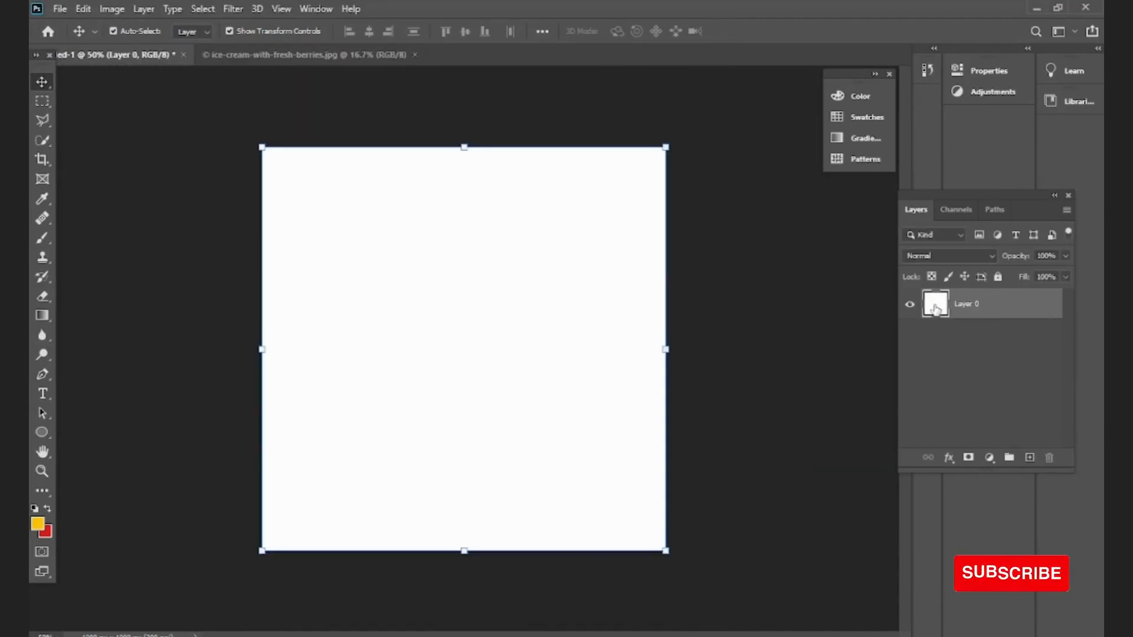
Step: Fill the blank canvas with the purple-to-peach gradient preset from the Pinks group
{"action": "left_click", "coordinate": [841, 140]}
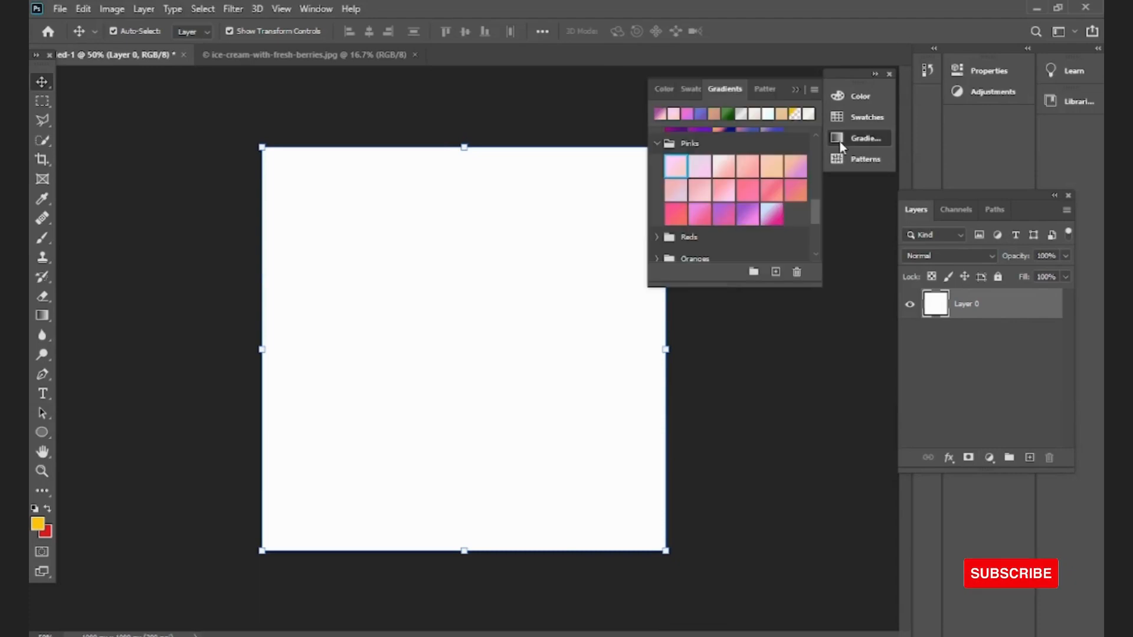
{"action": "left_click", "coordinate": [686, 167]}
{"action": "left_click", "coordinate": [693, 172]}
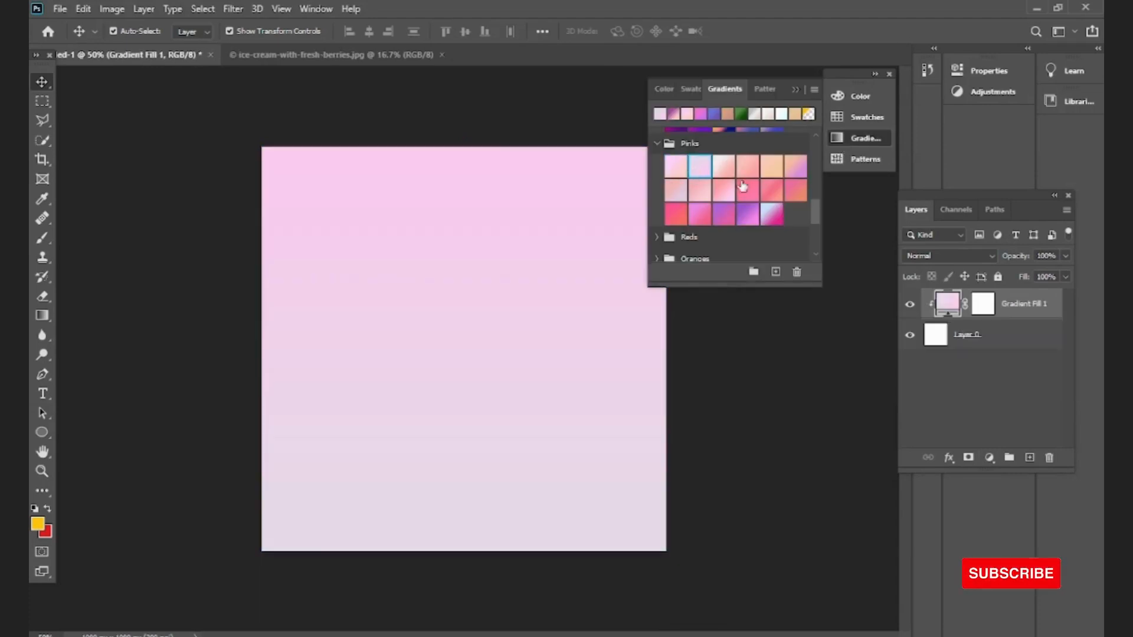
{"action": "scroll", "coordinate": [744, 186], "scroll_direction": "down", "scroll_amount": 1}
{"action": "left_click", "coordinate": [797, 165]}
{"action": "scroll", "coordinate": [797, 167], "scroll_direction": "up", "scroll_amount": 1}
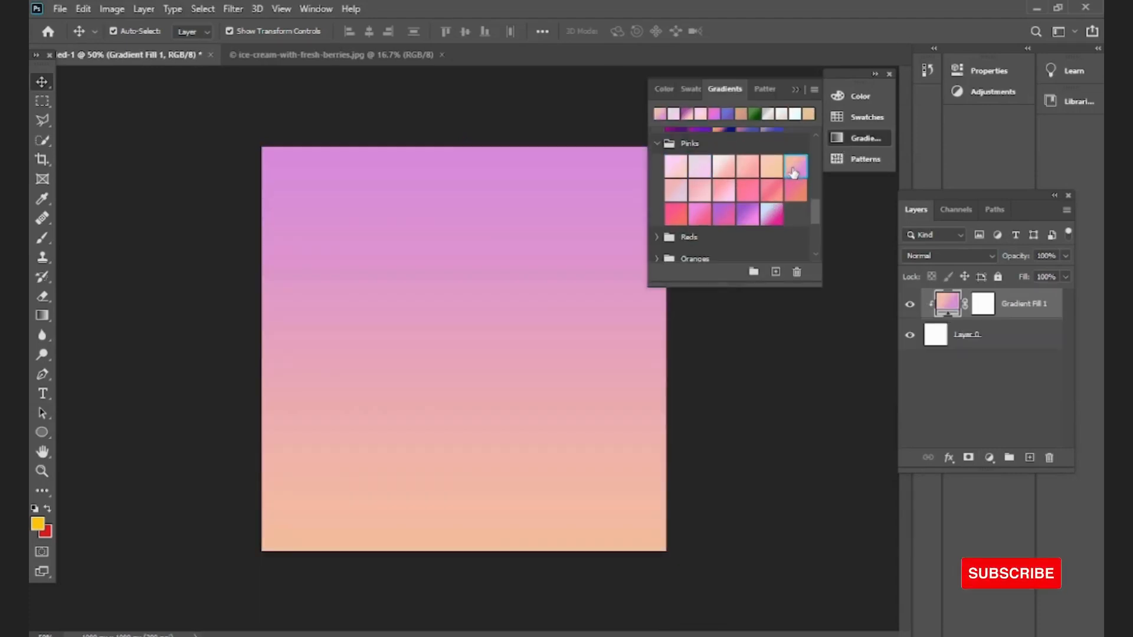
{"action": "left_click", "coordinate": [801, 425]}
{"action": "left_click", "coordinate": [876, 74]}
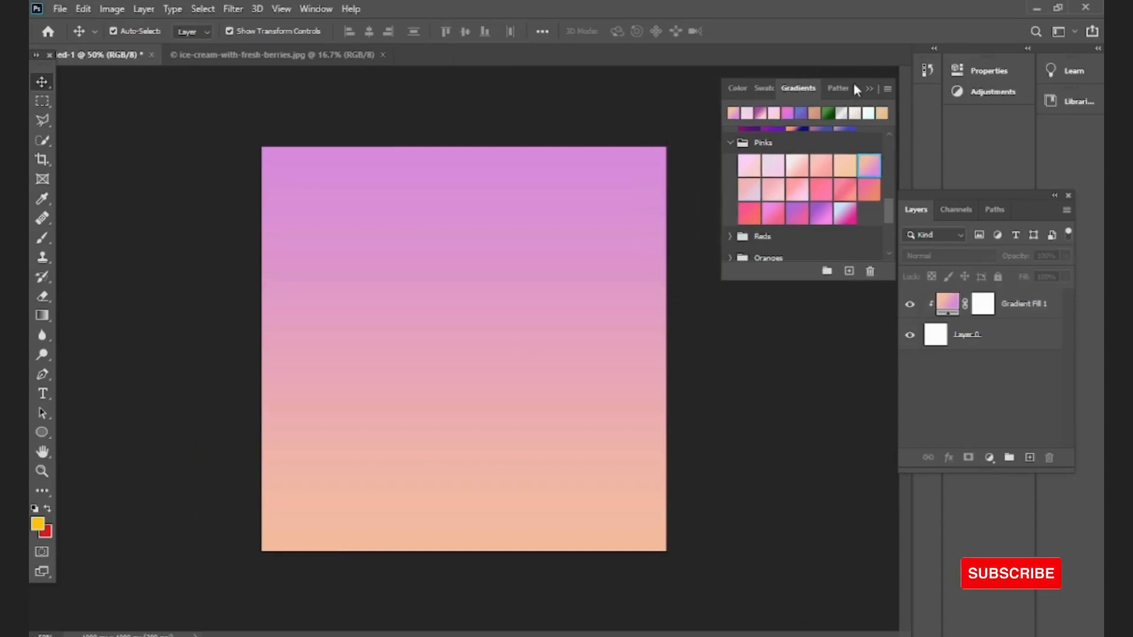
Step: In the ice cream photo, select the whole cone including the scoop's missed left edge, and copy it to a new layer
{"action": "left_click", "coordinate": [194, 55]}
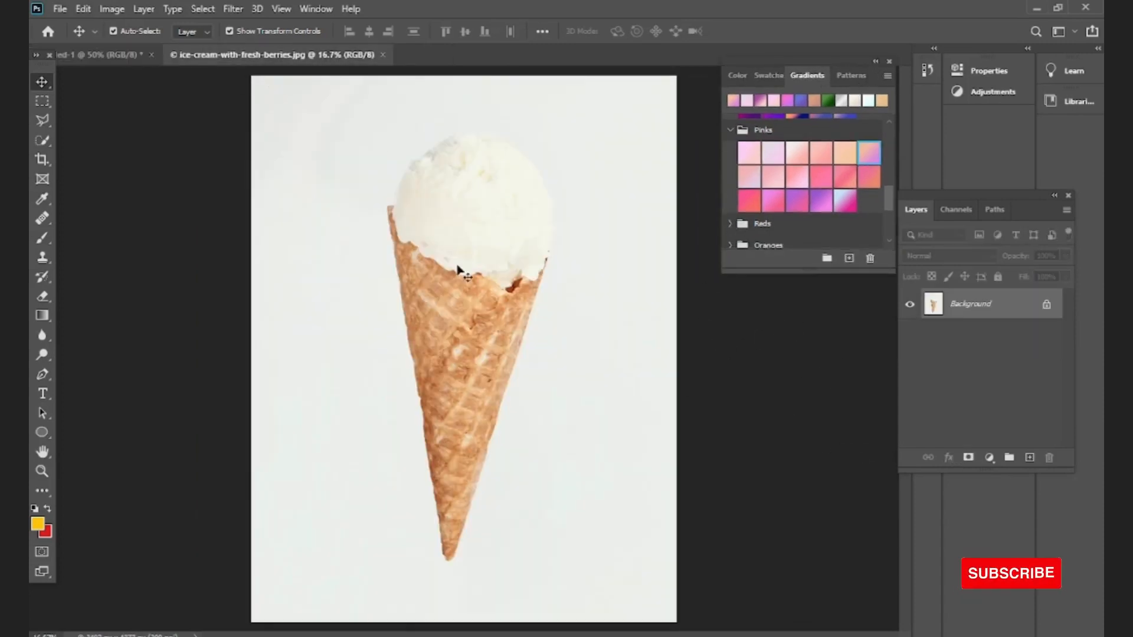
{"action": "left_click", "coordinate": [201, 8]}
{"action": "left_click", "coordinate": [208, 183]}
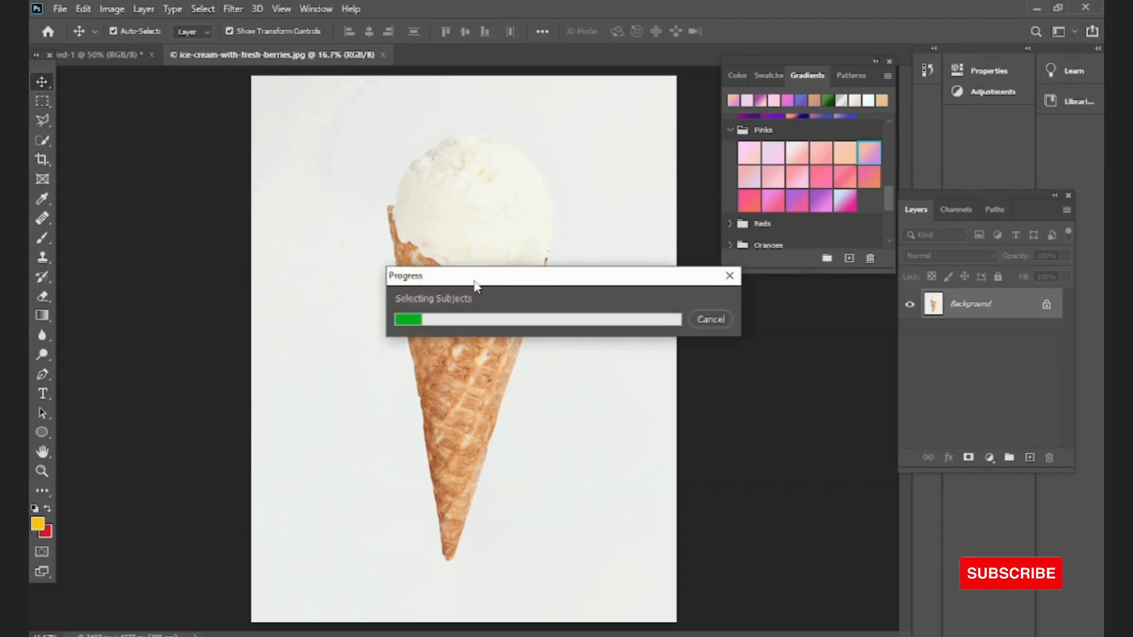
{"action": "key", "text": "w"}
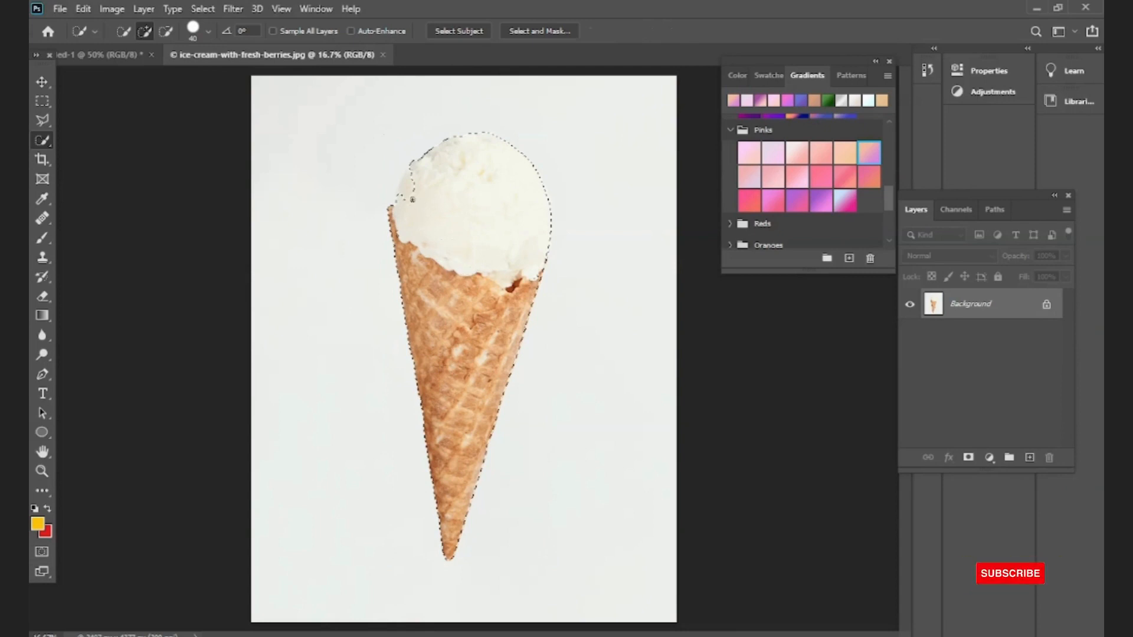
{"action": "left_click", "coordinate": [415, 177]}
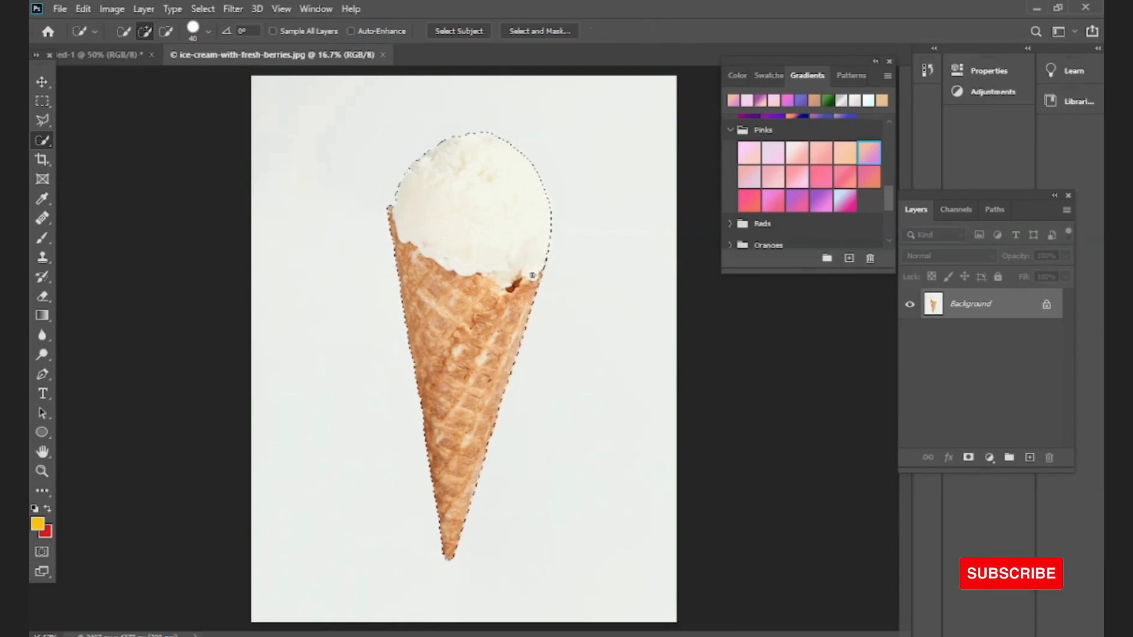
{"action": "key", "text": "v"}
{"action": "key", "text": "ctrl+j"}
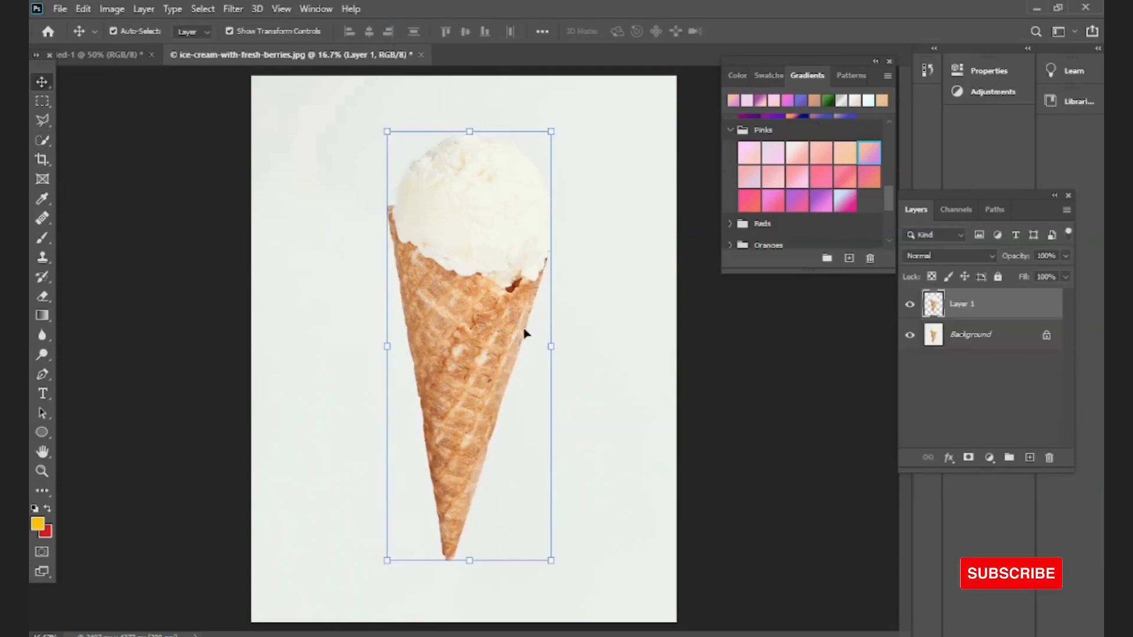
Step: Bring the cut-out cone into the gradient document, scaled down, tilted to the right and roughly centered on the canvas
{"action": "left_click_drag", "start_coordinate": [933, 302], "coordinate": [565, 269]}
{"action": "left_click_drag", "start_coordinate": [593, 169], "coordinate": [425, 236]}
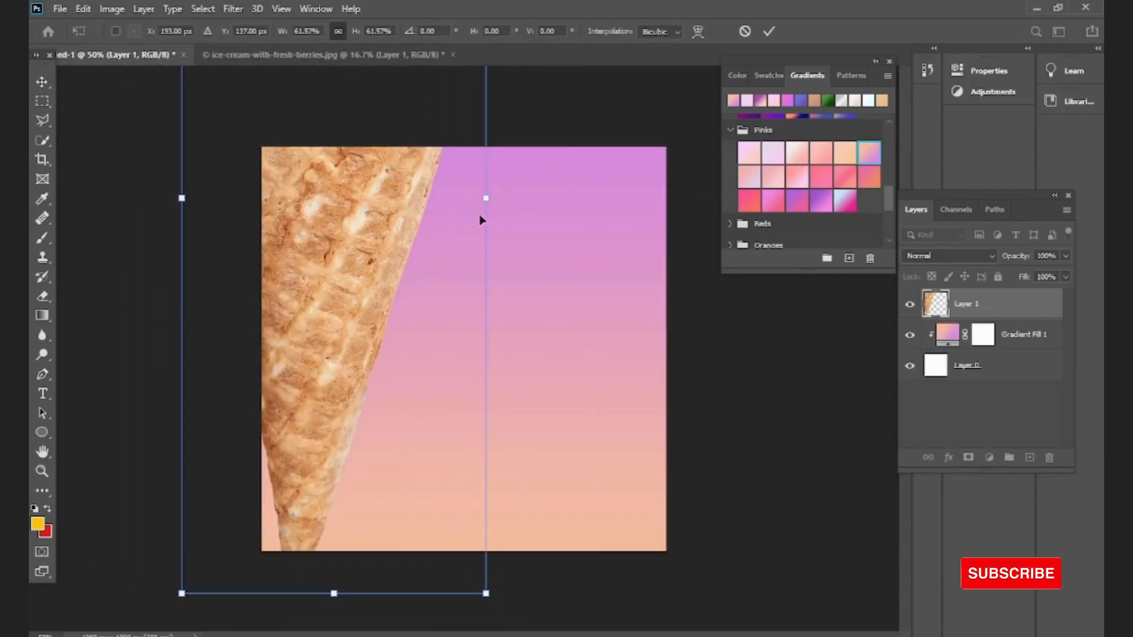
{"action": "left_click_drag", "start_coordinate": [488, 201], "coordinate": [415, 233]}
{"action": "left_click_drag", "start_coordinate": [474, 256], "coordinate": [454, 340]}
{"action": "left_click_drag", "start_coordinate": [463, 181], "coordinate": [607, 286]}
{"action": "left_click_drag", "start_coordinate": [496, 317], "coordinate": [500, 325]}
{"action": "left_click_drag", "start_coordinate": [519, 203], "coordinate": [524, 184]}
{"action": "left_click_drag", "start_coordinate": [512, 306], "coordinate": [503, 308]}
{"action": "key", "text": "Return"}
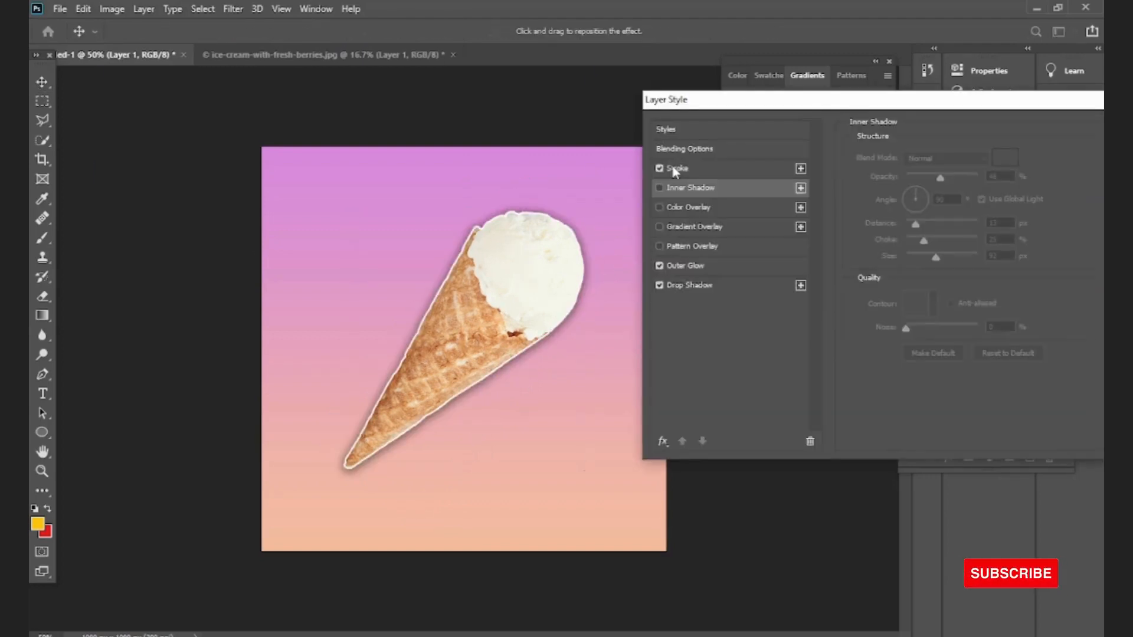
Step: Open the Stroke settings in the cone's layer style and set the stroke size to 16 px
{"action": "left_click", "coordinate": [674, 169]}
{"action": "mouse_move", "coordinate": [906, 101]}
{"action": "left_mouse_down"}
{"action": "mouse_move", "coordinate": [863, 88]}
{"action": "mouse_move", "coordinate": [861, 65]}
{"action": "left_mouse_up"}
{"action": "left_click_drag", "start_coordinate": [864, 118], "coordinate": [870, 119]}
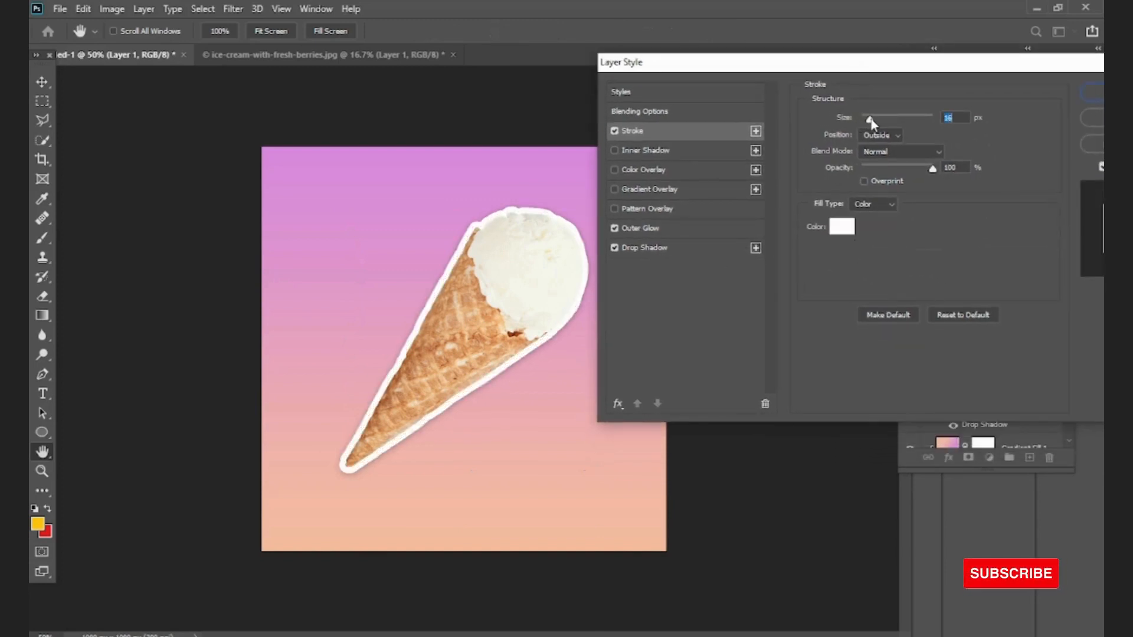
Step: Try yellow f9bd06 as the cone's stroke color and return it to white ffffff
{"action": "left_click", "coordinate": [842, 226]}
{"action": "left_click_drag", "start_coordinate": [924, 469], "coordinate": [924, 461]}
{"action": "left_click", "coordinate": [897, 304]}
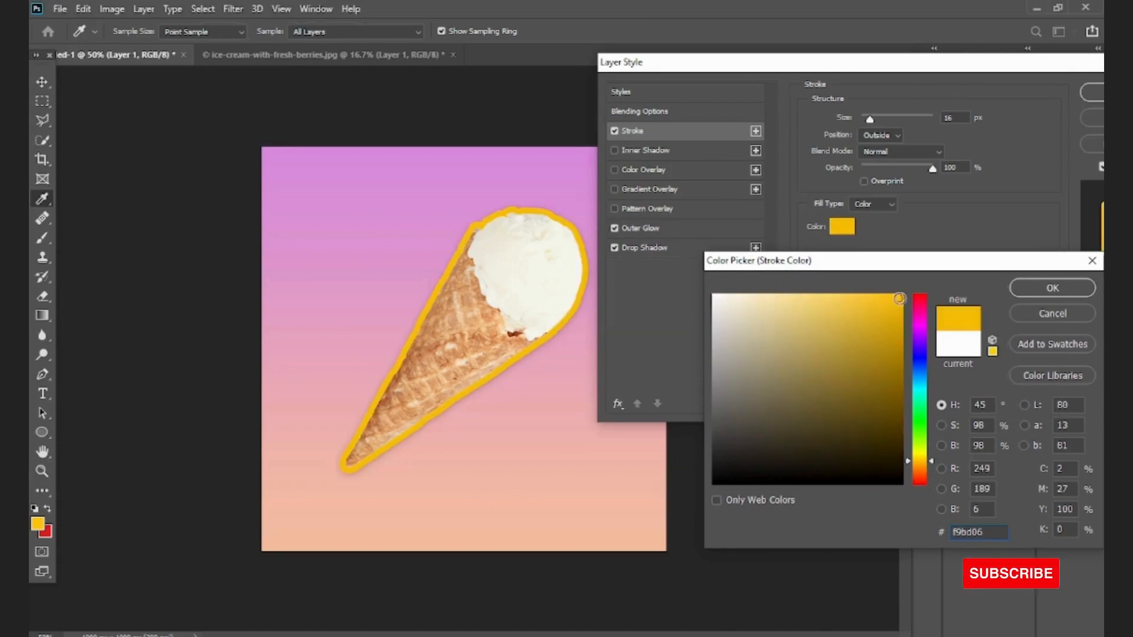
{"action": "type", "text": "ffffff"}
{"action": "left_click_drag", "start_coordinate": [853, 262], "coordinate": [806, 281]}
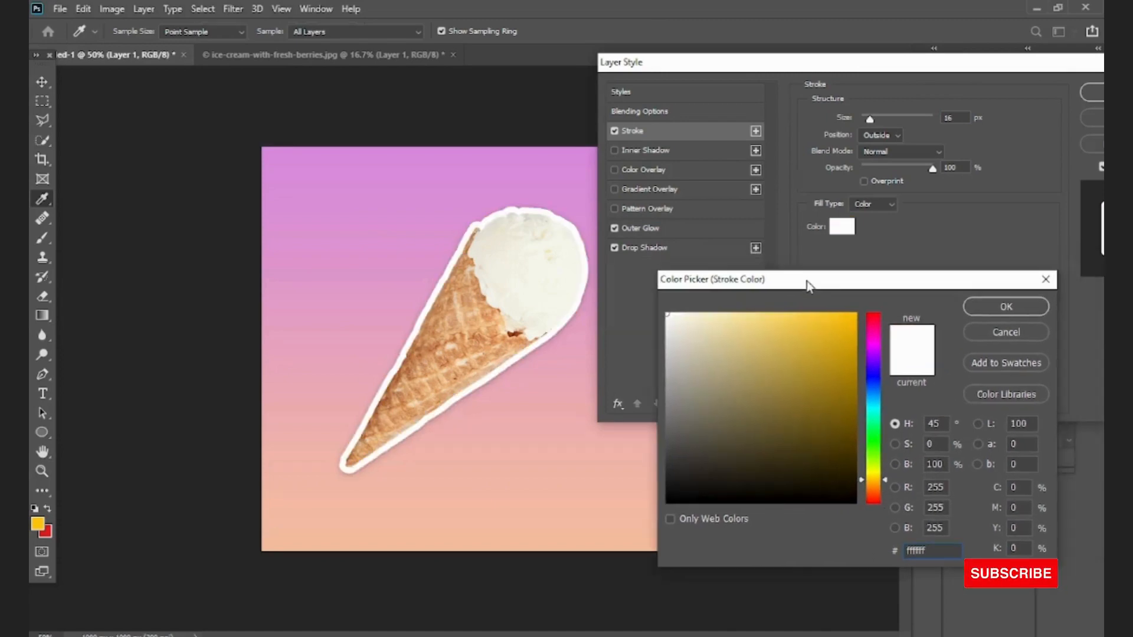
{"action": "left_click", "coordinate": [1006, 306]}
Step: Set the cone's stroke size to 10 px with reduced opacity, apply the layer style and nudge the cone slightly down
{"action": "mouse_move", "coordinate": [870, 118]}
{"action": "left_mouse_down"}
{"action": "mouse_move", "coordinate": [897, 116]}
{"action": "mouse_move", "coordinate": [871, 122]}
{"action": "left_mouse_up"}
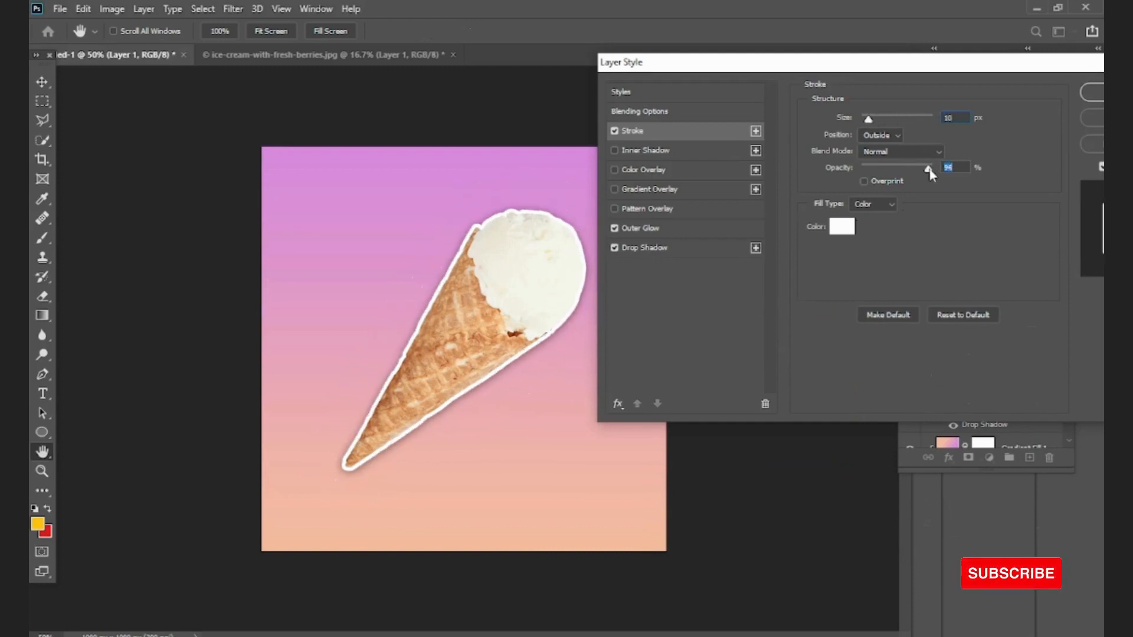
{"action": "mouse_move", "coordinate": [929, 169]}
{"action": "left_mouse_down"}
{"action": "mouse_move", "coordinate": [895, 168]}
{"action": "mouse_move", "coordinate": [918, 171]}
{"action": "left_mouse_up"}
{"action": "left_click_drag", "start_coordinate": [900, 66], "coordinate": [900, 143]}
{"action": "left_click", "coordinate": [1096, 167]}
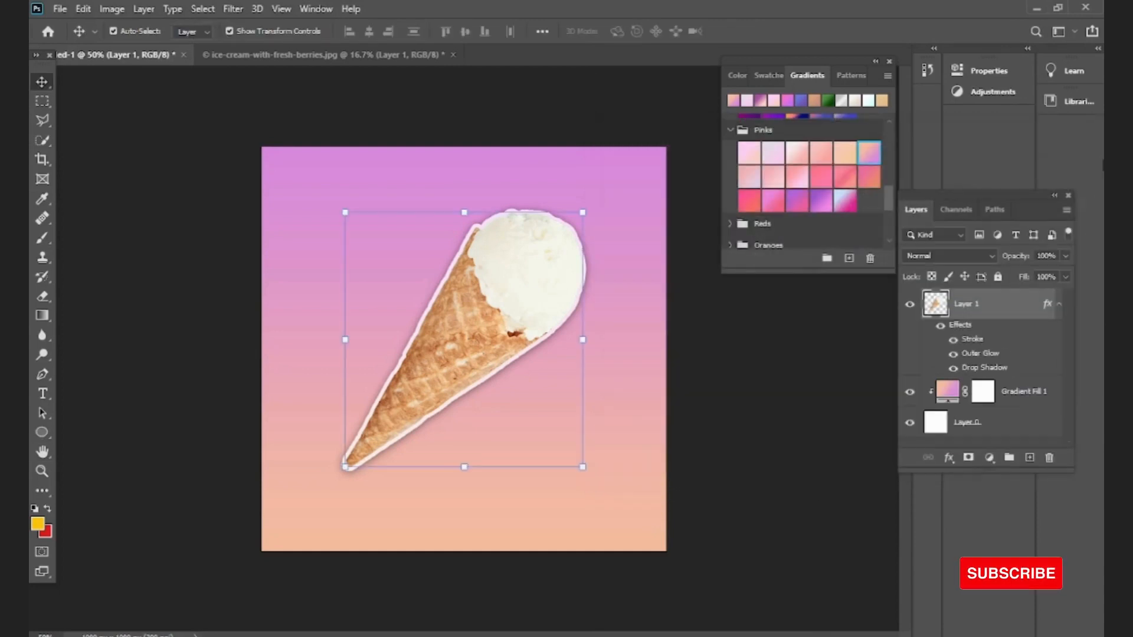
{"action": "left_click_drag", "start_coordinate": [529, 318], "coordinate": [472, 351]}
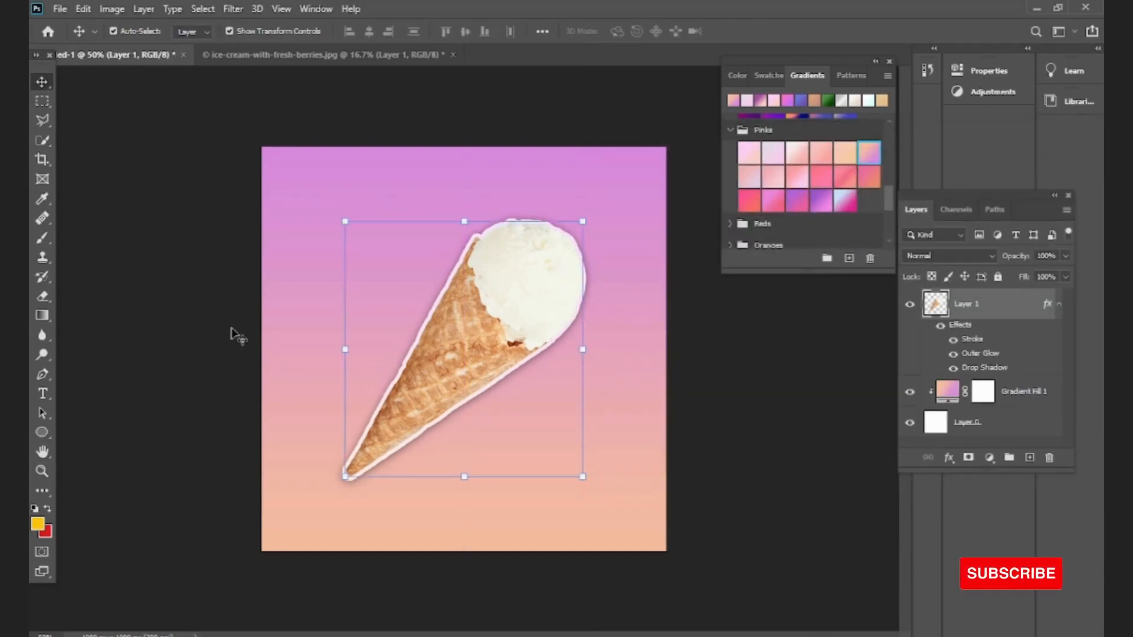
{"action": "left_click", "coordinate": [211, 373]}
Step: Add the white Poppins Bold text "ice" at 28.01 pt to the left of the scoop
{"action": "left_click", "coordinate": [43, 394]}
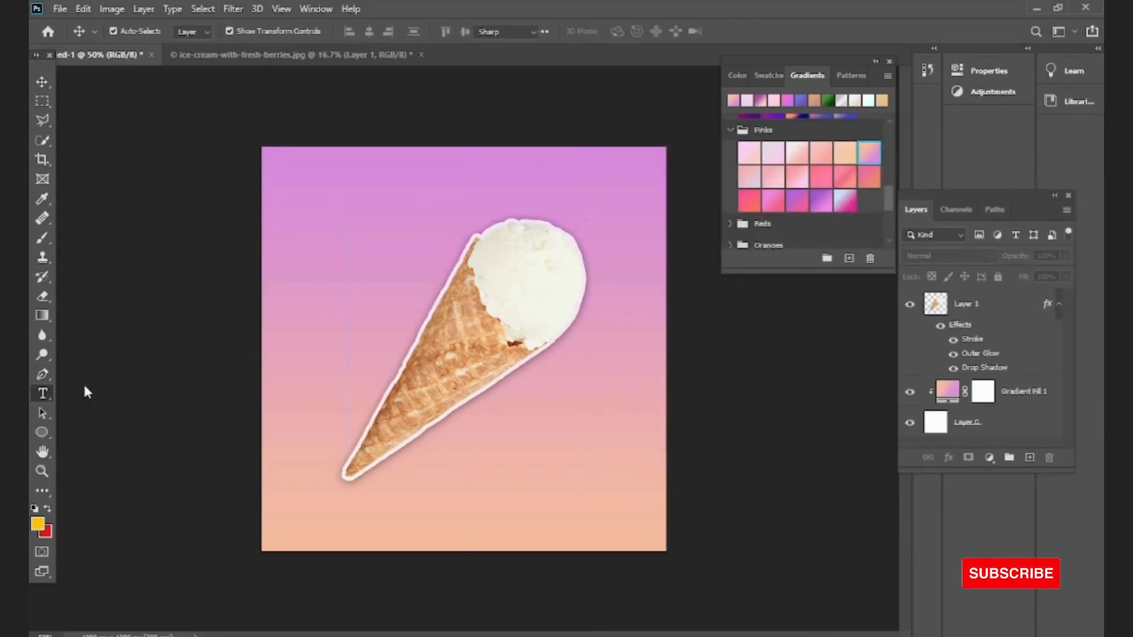
{"action": "left_click", "coordinate": [325, 259]}
{"action": "key", "text": "BackSpace"}
{"action": "type", "text": "ice"}
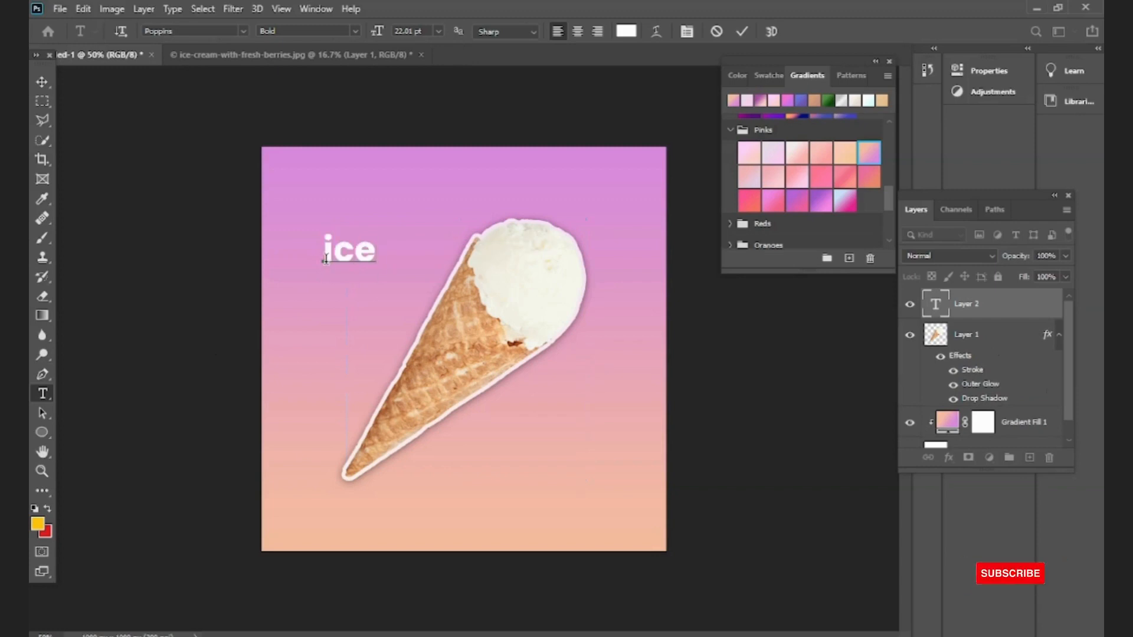
{"action": "key", "text": "ctrl+a"}
{"action": "left_click_drag", "start_coordinate": [376, 32], "coordinate": [380, 35]}
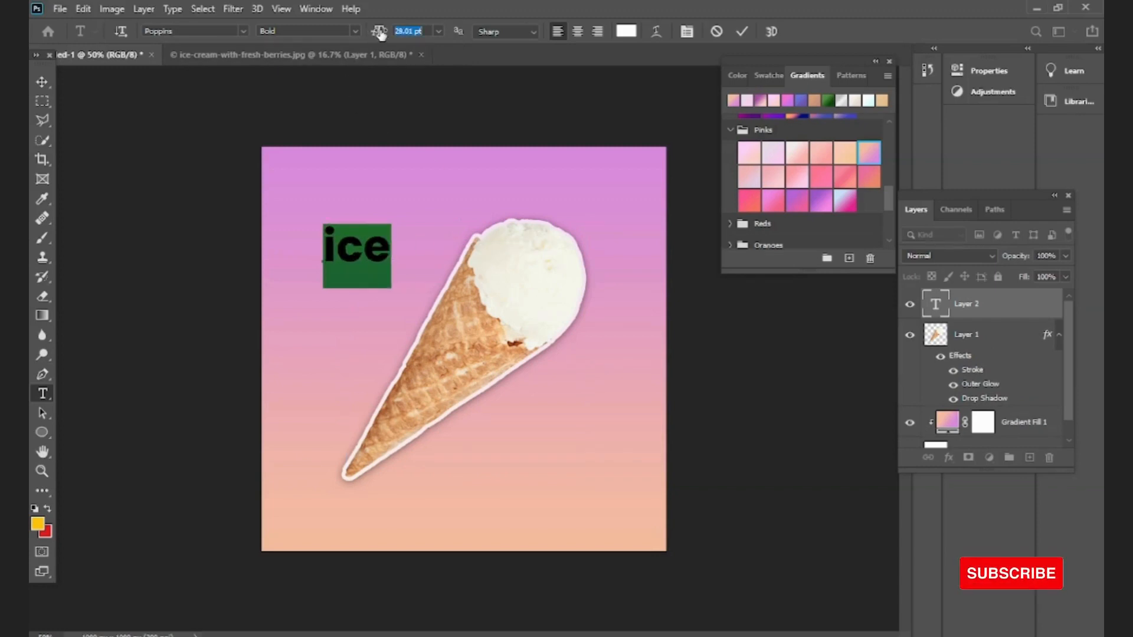
{"action": "left_click", "coordinate": [42, 84]}
Step: Move "ice" to the canvas's upper-left area and duplicate it below as "Cream" at 26.01 pt
{"action": "left_click_drag", "start_coordinate": [343, 255], "coordinate": [316, 264]}
{"action": "double_click", "coordinate": [297, 254]}
{"action": "type", "text": "c"}
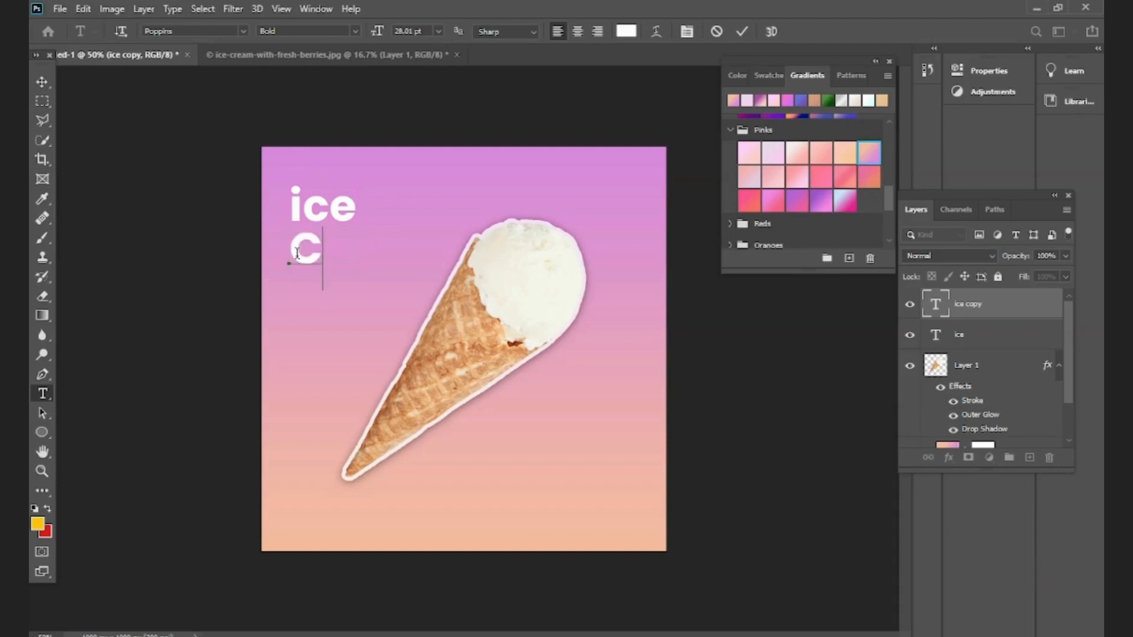
{"action": "type", "text": "rew"}
{"action": "key", "text": "BackSpace"}
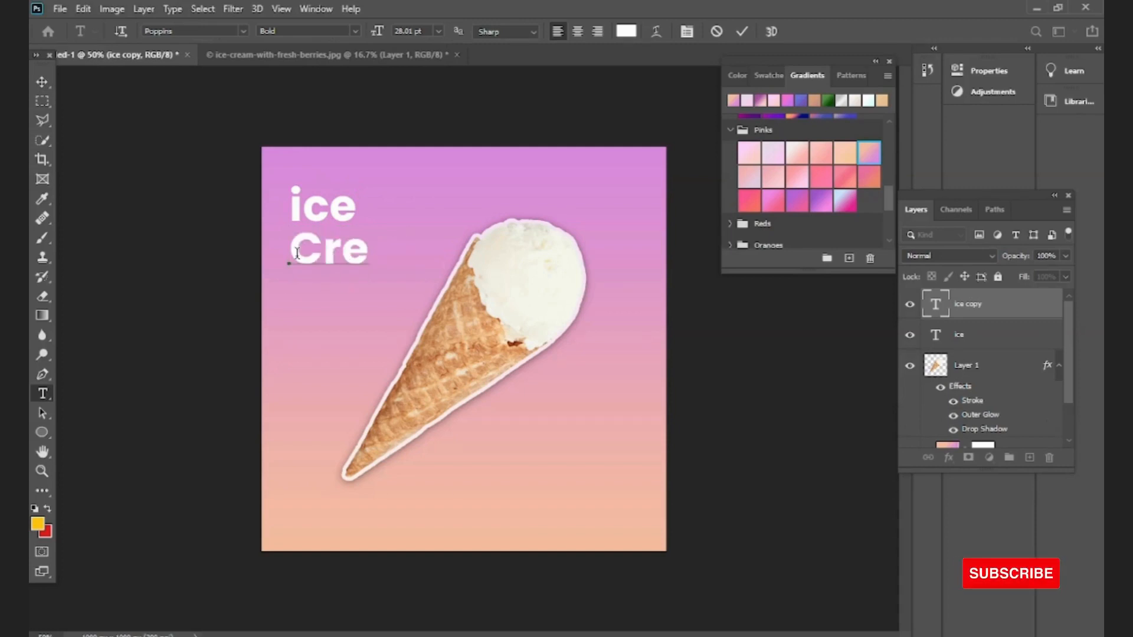
{"action": "type", "text": "am"}
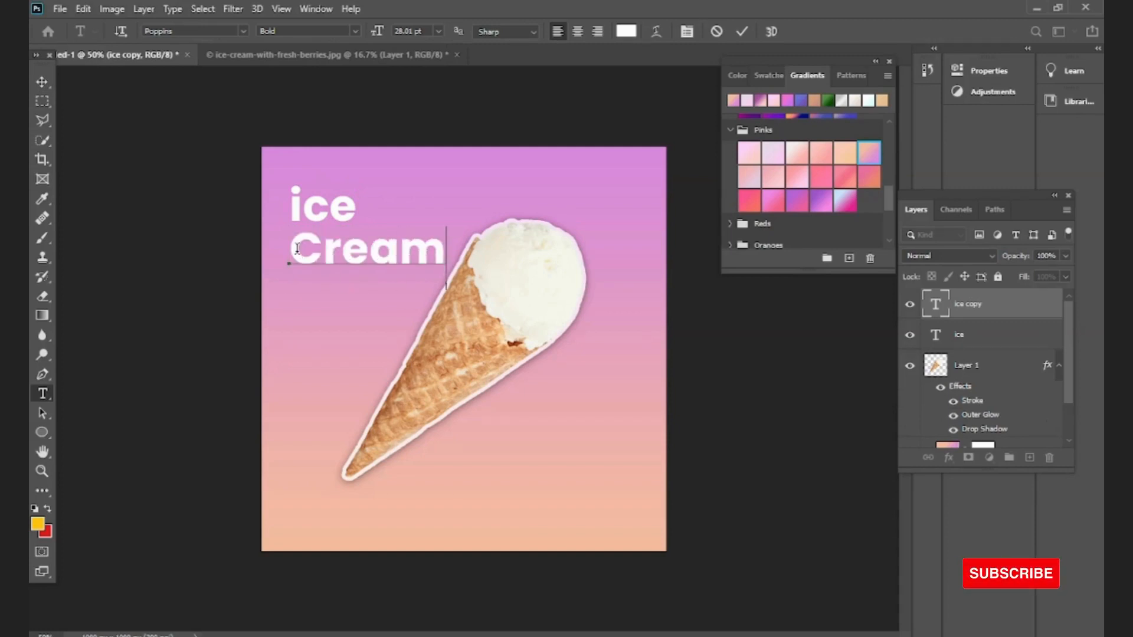
{"action": "key", "text": "ctrl+a"}
{"action": "left_click_drag", "start_coordinate": [378, 34], "coordinate": [377, 33]}
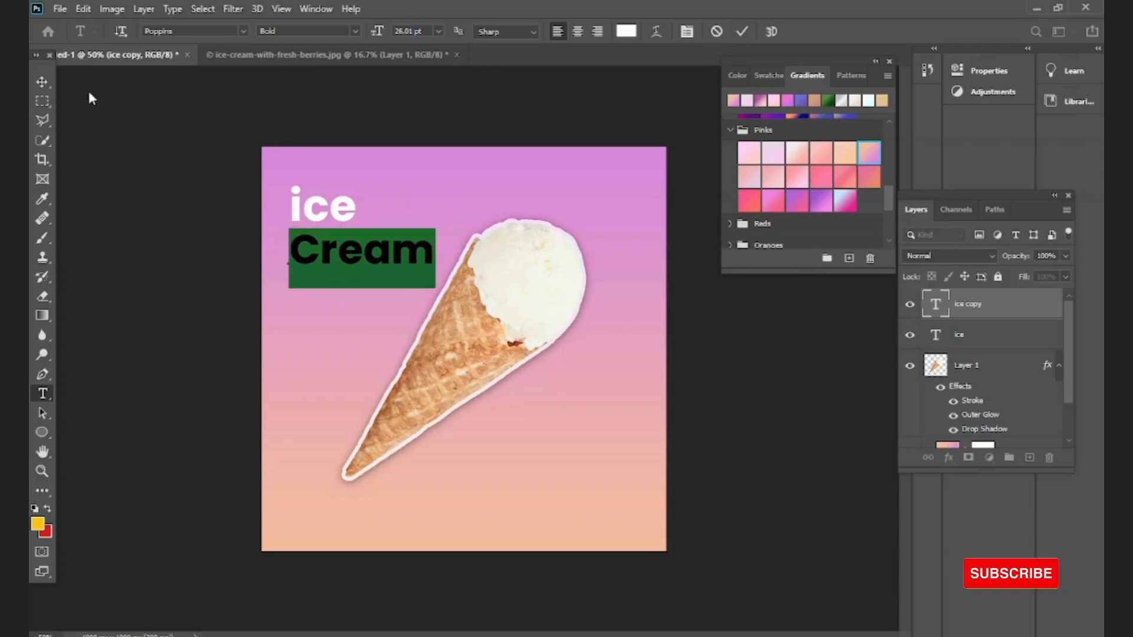
{"action": "key", "text": "ctrl+Return"}
{"action": "key", "text": "v"}
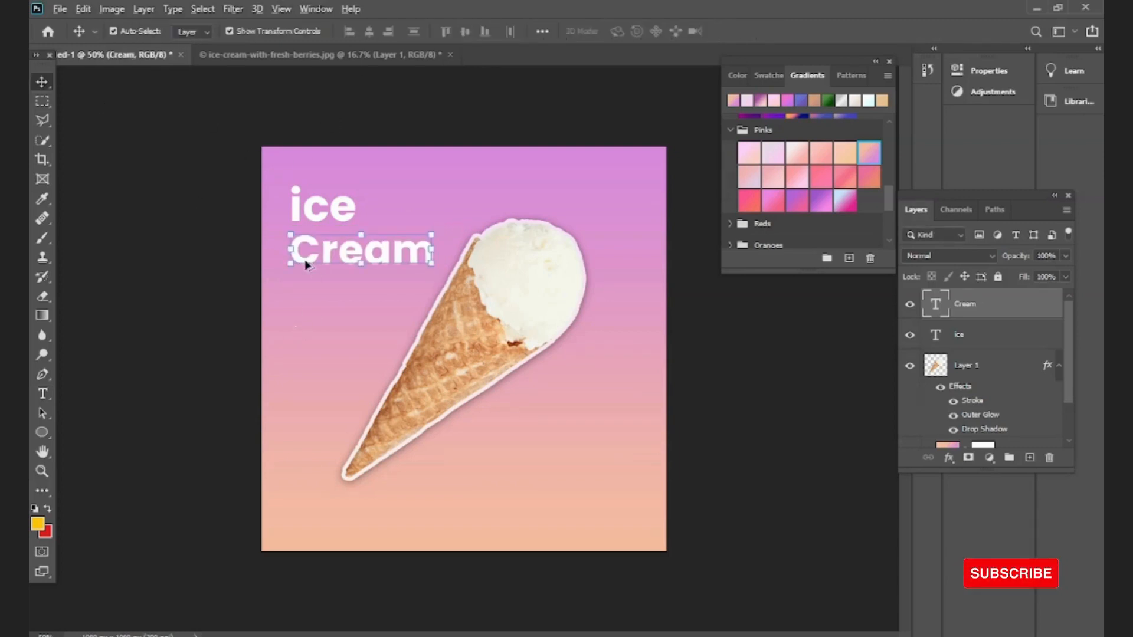
Step: Duplicate the "Cream" text just below itself and change the copy to "SPECIAL OFFER"
{"action": "left_click_drag", "start_coordinate": [305, 264], "coordinate": [301, 299]}
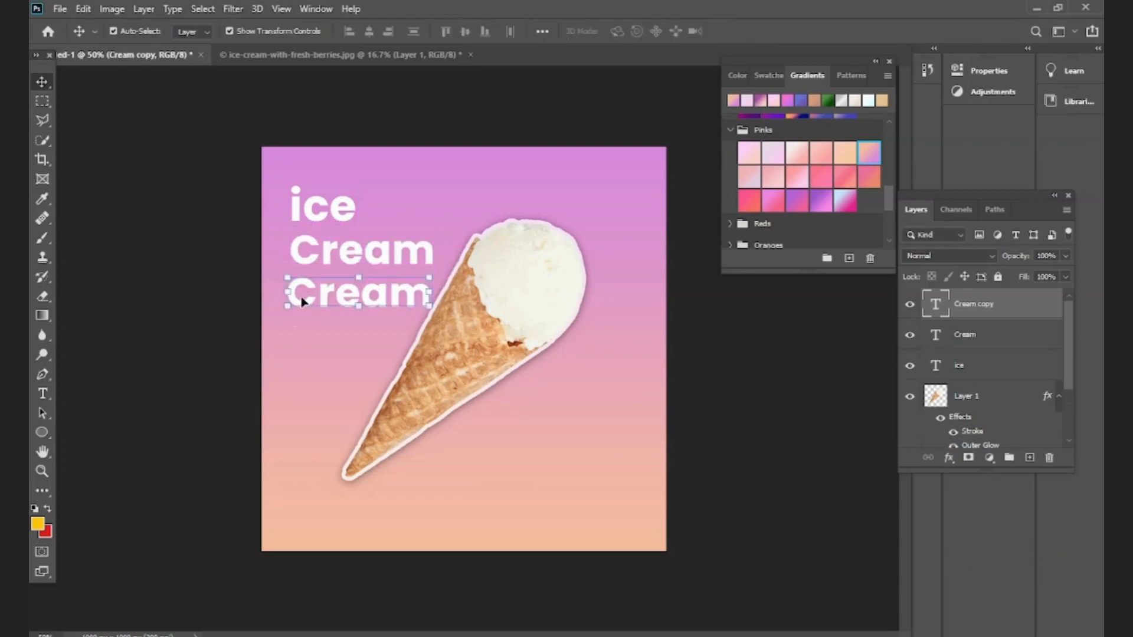
{"action": "double_click", "coordinate": [300, 292]}
{"action": "key", "text": "BackSpace"}
{"action": "type", "text": "SPE"}
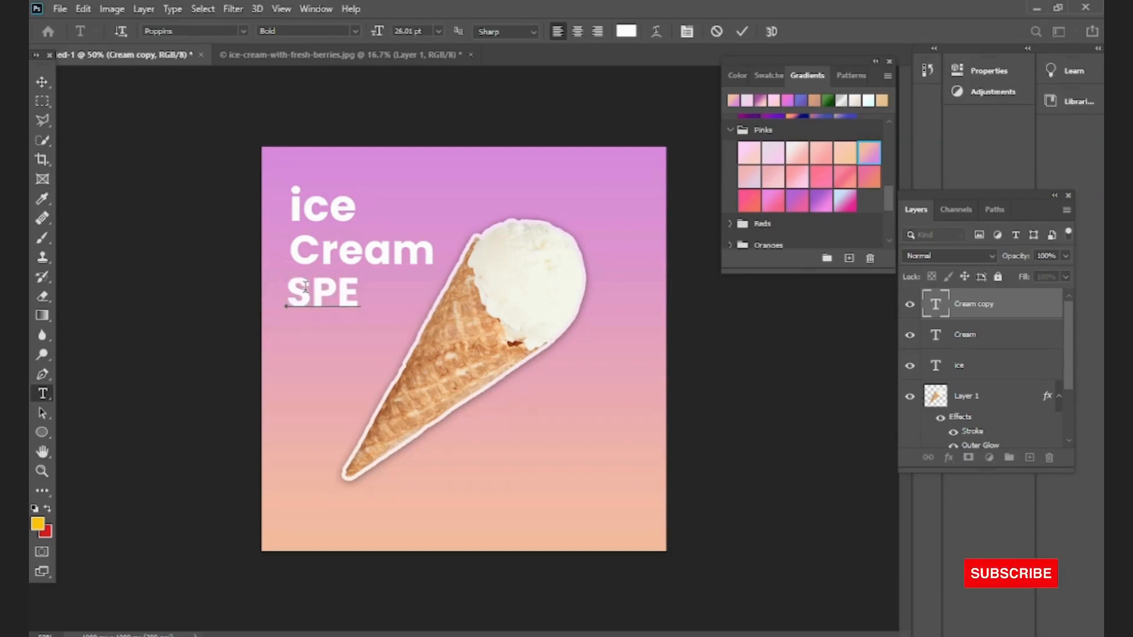
{"action": "type", "text": "CIL"}
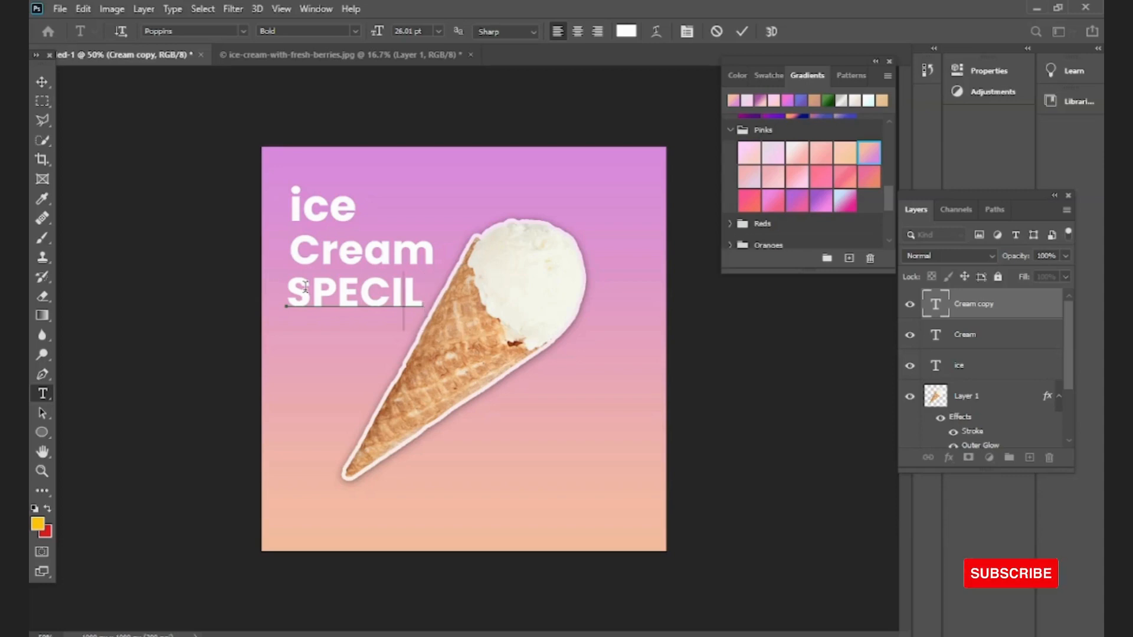
{"action": "key", "text": "BackSpace"}
{"action": "type", "text": "AL OFF"}
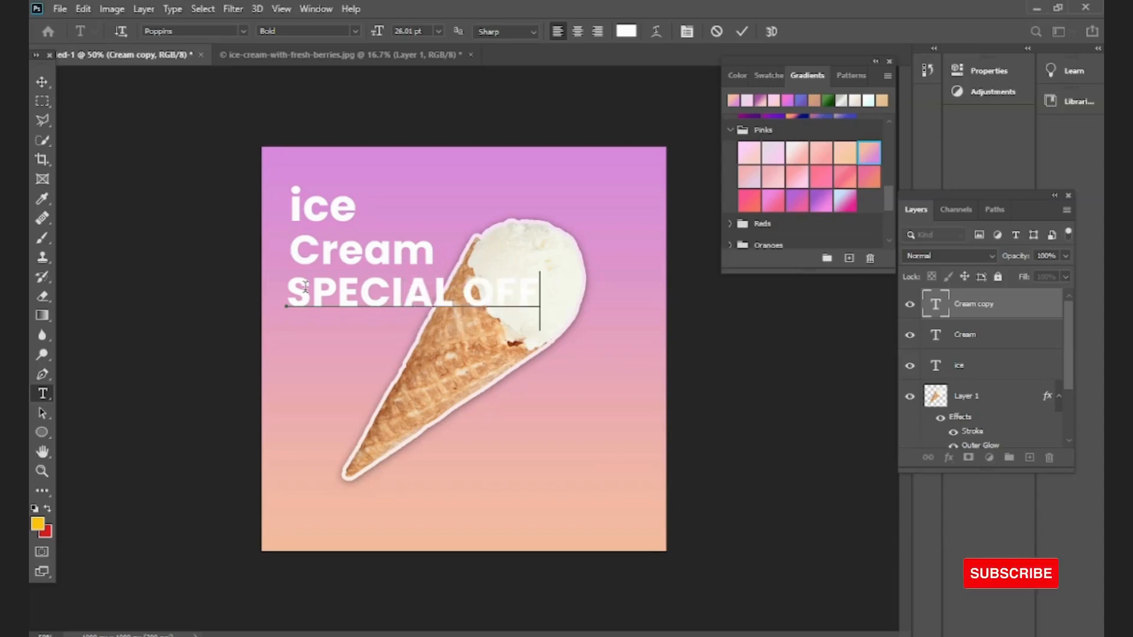
{"action": "type", "text": "ER"}
Step: Set the "SPECIAL OFFER" text to Medium weight at 13.01 pt
{"action": "left_click_drag", "start_coordinate": [301, 293], "coordinate": [654, 309]}
{"action": "left_click", "coordinate": [355, 30]}
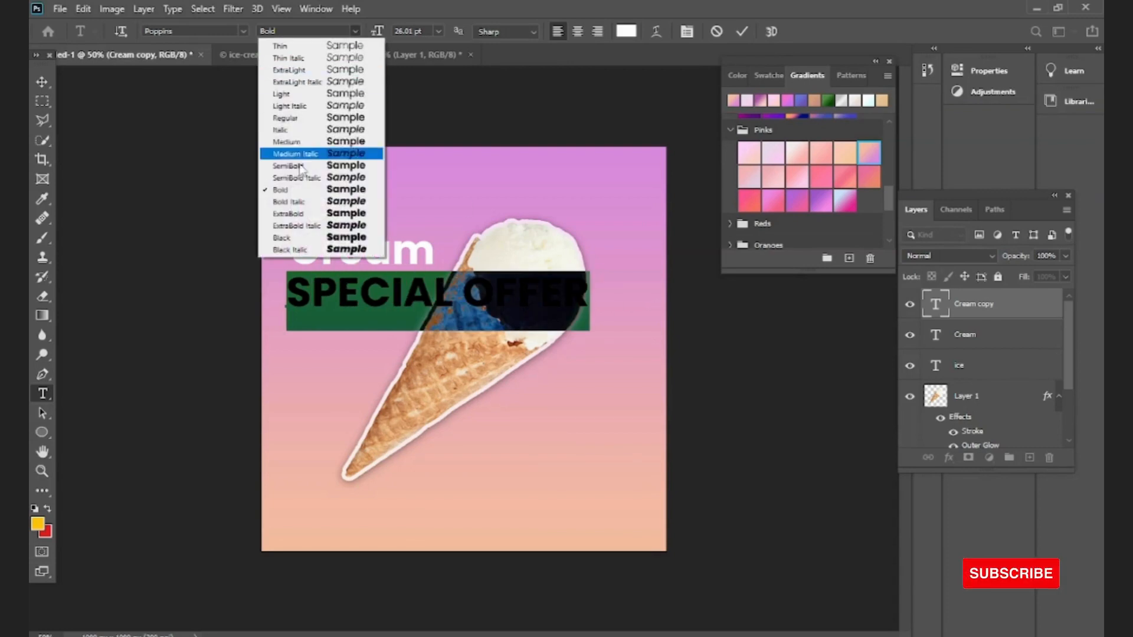
{"action": "left_click", "coordinate": [304, 151]}
{"action": "left_click_drag", "start_coordinate": [377, 32], "coordinate": [363, 37]}
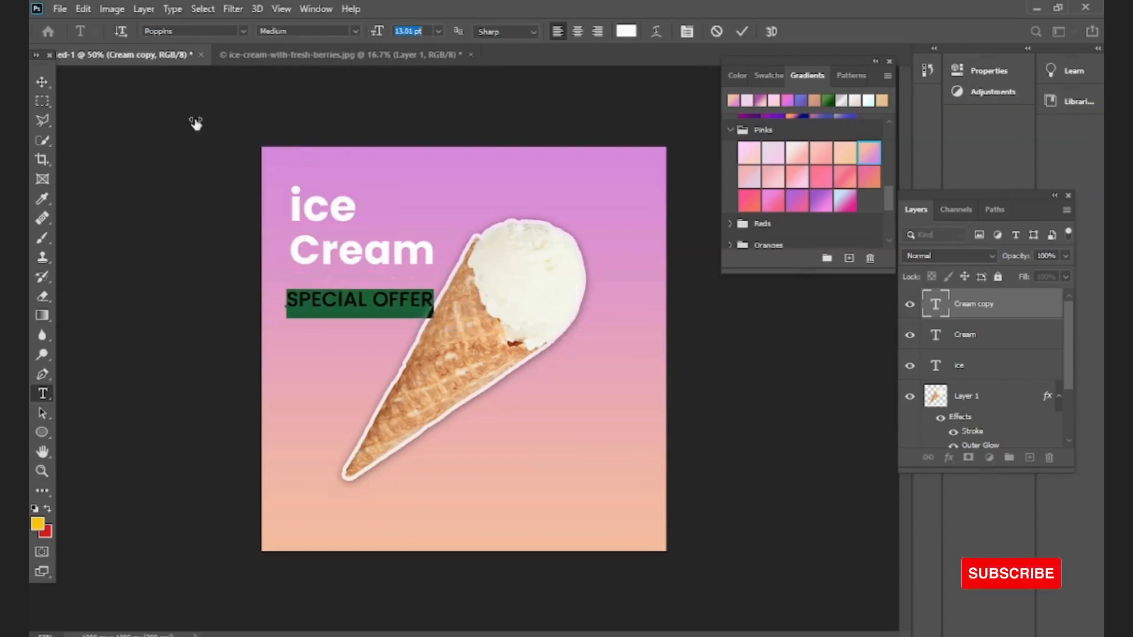
Step: Tuck "SPECIAL OFFER" closely under "Cream", shift "Cream" slightly left and nudge the cone slightly down
{"action": "left_click", "coordinate": [42, 82]}
{"action": "left_click_drag", "start_coordinate": [340, 301], "coordinate": [293, 264]}
{"action": "left_click", "coordinate": [239, 212]}
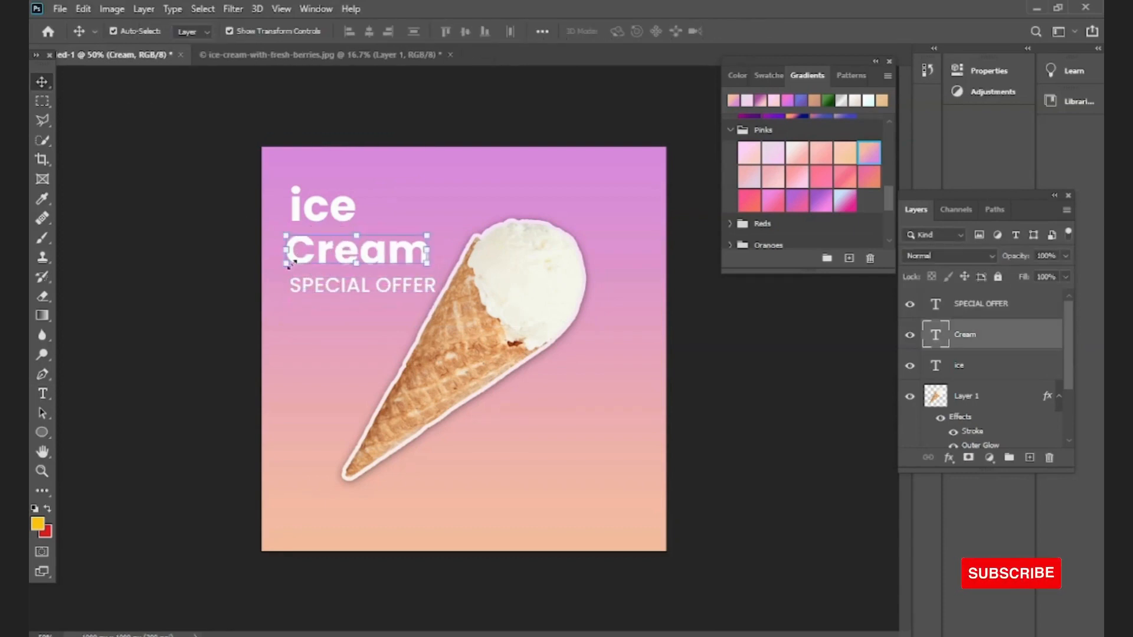
{"action": "left_click", "coordinate": [417, 315]}
{"action": "left_click_drag", "start_coordinate": [426, 399], "coordinate": [426, 406]}
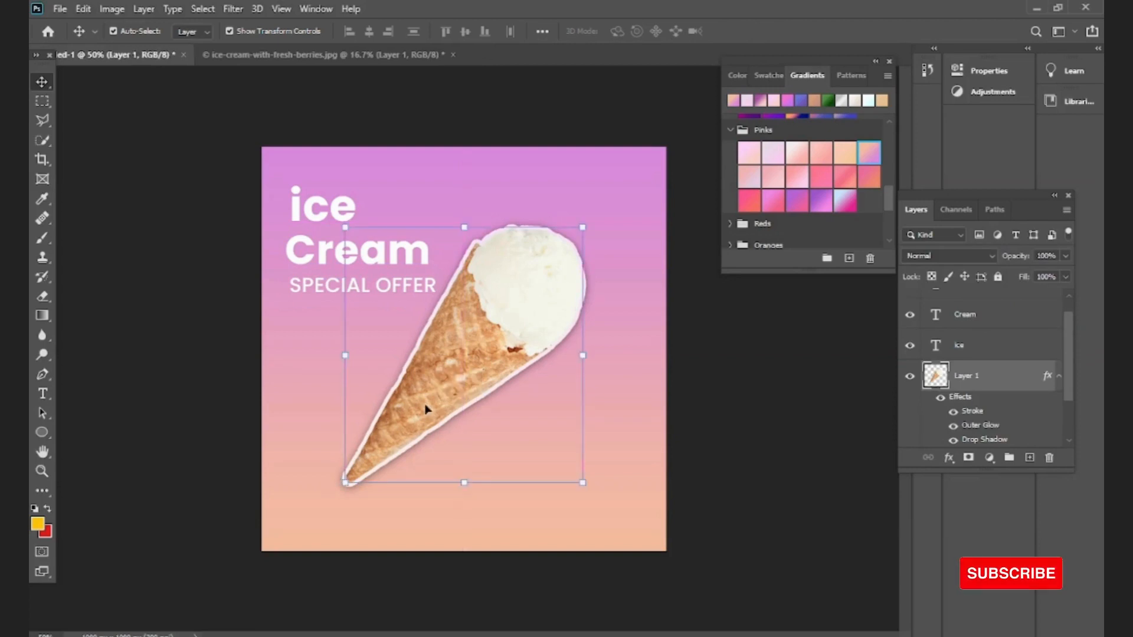
Step: Move the "ice", "Cream" and "SPECIAL OFFER" texts together slightly down and to the left
{"action": "left_click", "coordinate": [216, 411]}
{"action": "left_click", "coordinate": [356, 289]}
{"action": "left_click", "coordinate": [349, 262], "text": "shift"}
{"action": "left_click", "coordinate": [339, 215], "text": "shift"}
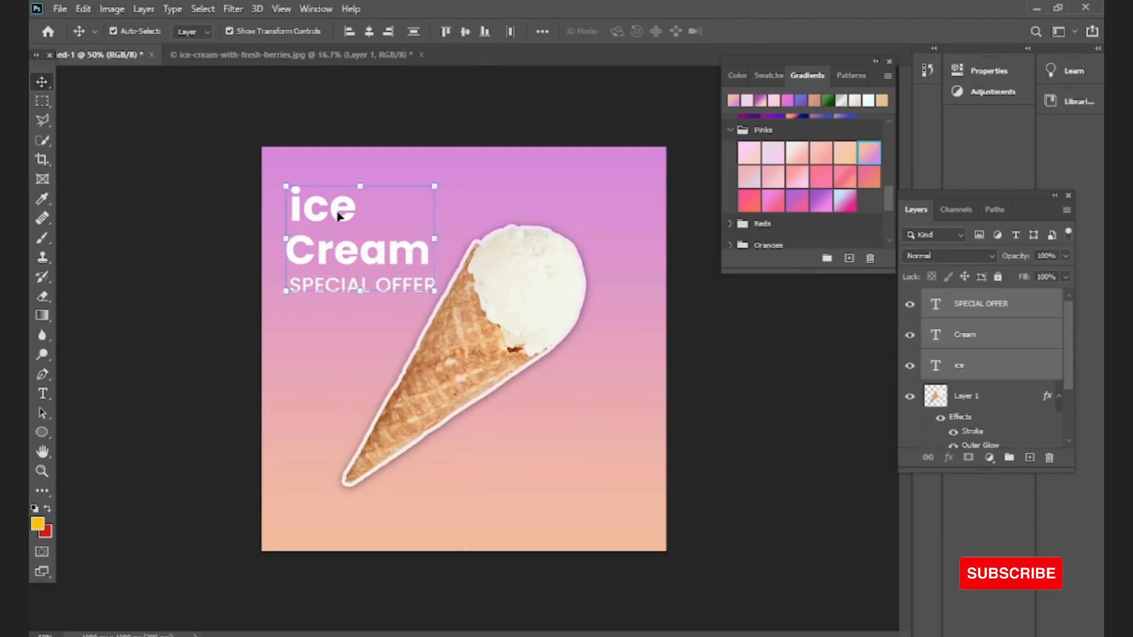
{"action": "left_click_drag", "start_coordinate": [348, 266], "coordinate": [343, 277]}
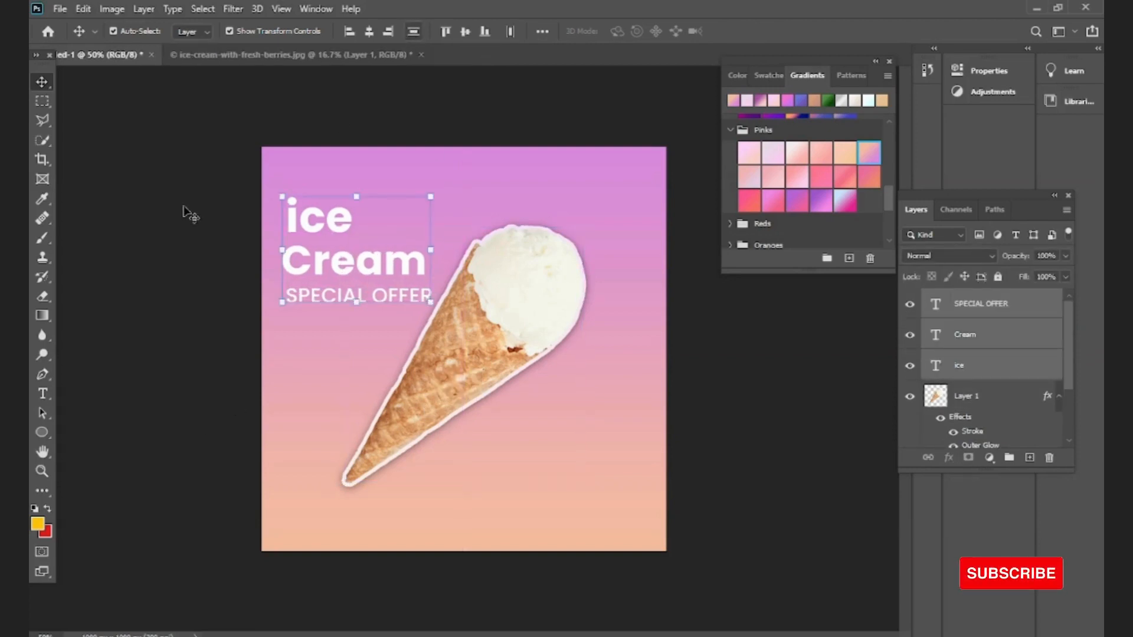
{"action": "left_click", "coordinate": [429, 553]}
Step: Draw a circle about 206 px wide overlapping the cone's lower right edge and fill it with the recently used magenta-purple
{"action": "left_click", "coordinate": [41, 434]}
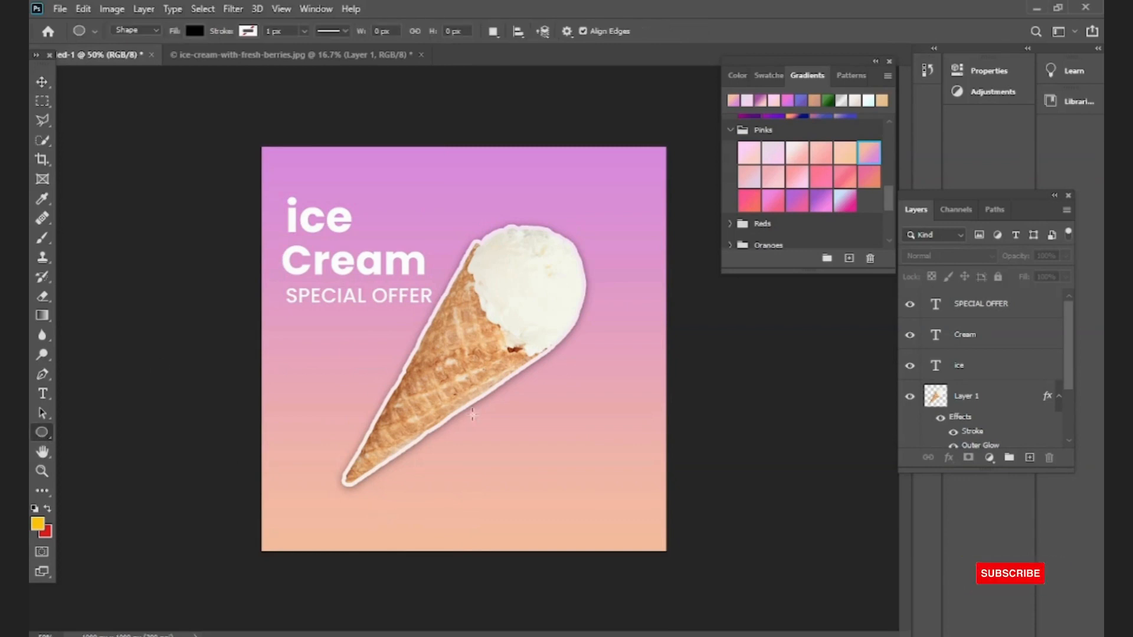
{"action": "left_click_drag", "start_coordinate": [445, 390], "coordinate": [523, 469]}
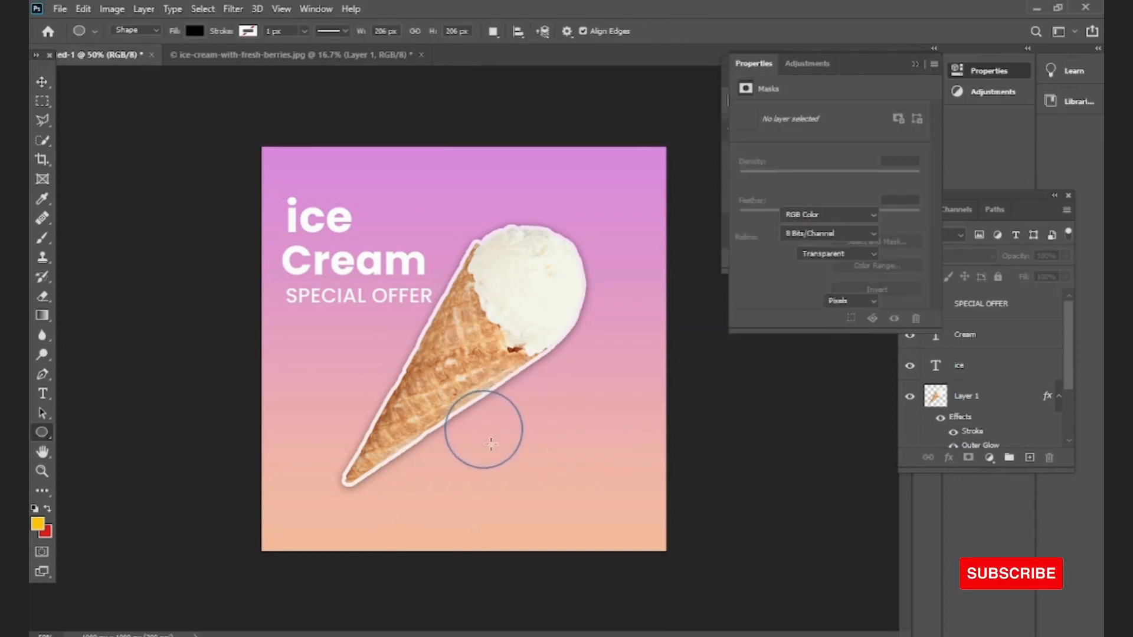
{"action": "left_click", "coordinate": [745, 182]}
{"action": "left_click", "coordinate": [774, 263]}
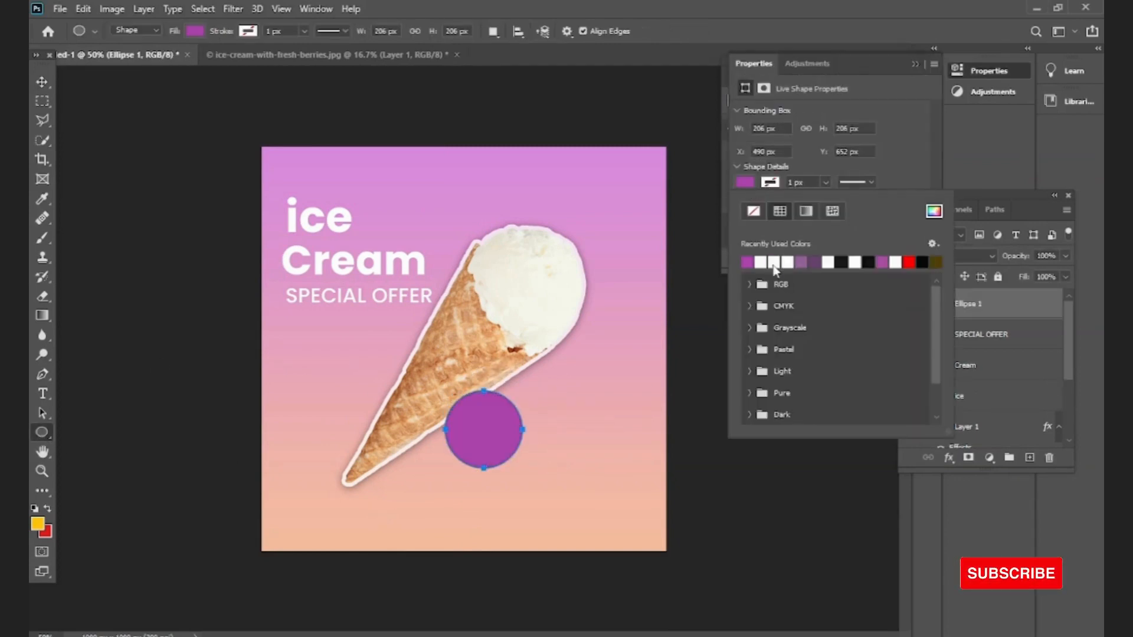
{"action": "left_click", "coordinate": [804, 262]}
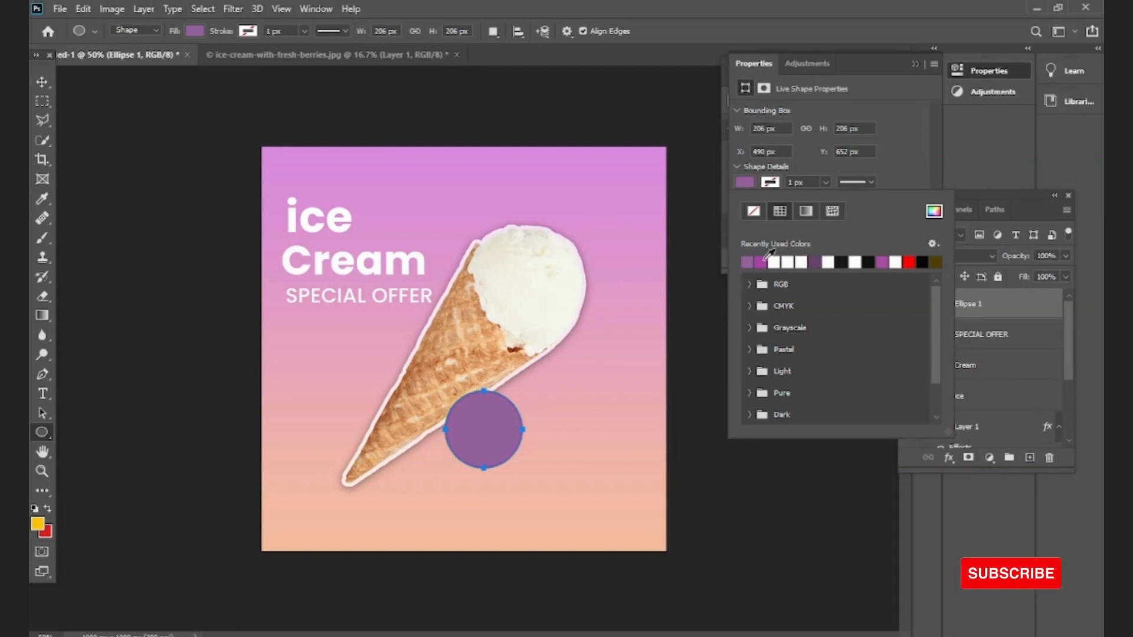
{"action": "left_click", "coordinate": [763, 261]}
{"action": "left_click", "coordinate": [233, 9]}
{"action": "left_click", "coordinate": [160, 168]}
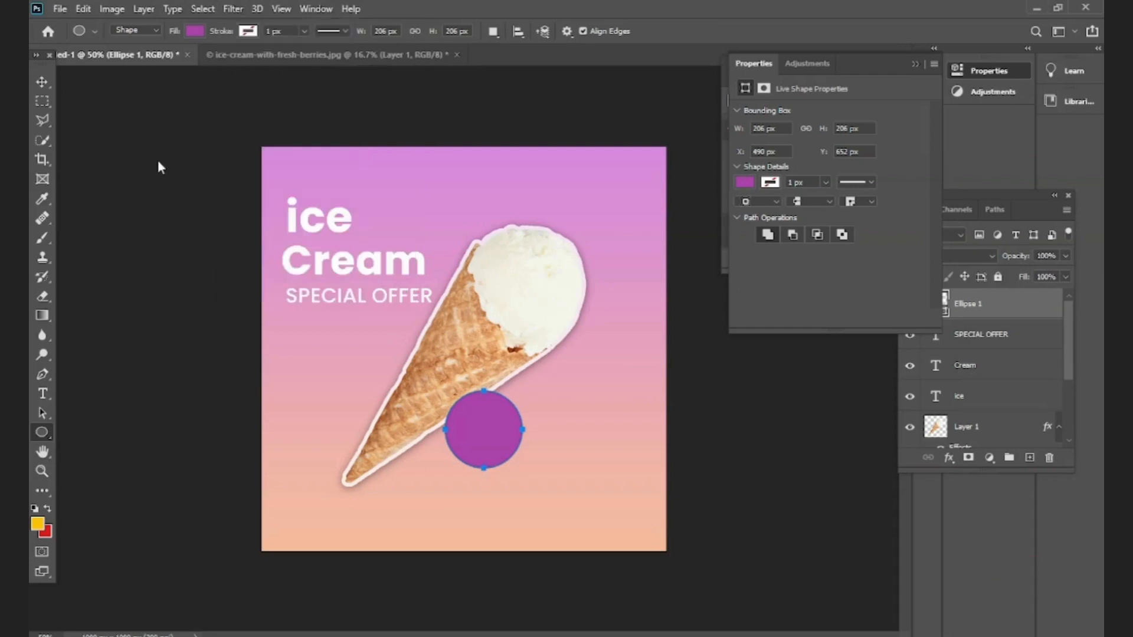
{"action": "left_click", "coordinate": [41, 85]}
{"action": "left_click", "coordinate": [233, 9]}
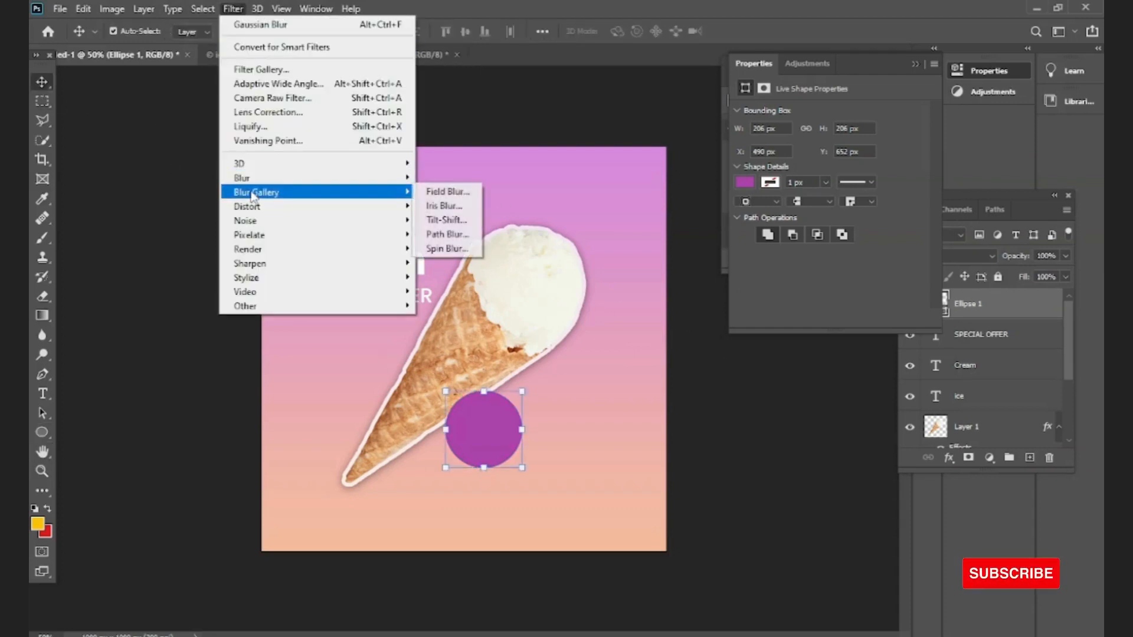
{"action": "left_click", "coordinate": [450, 192]}
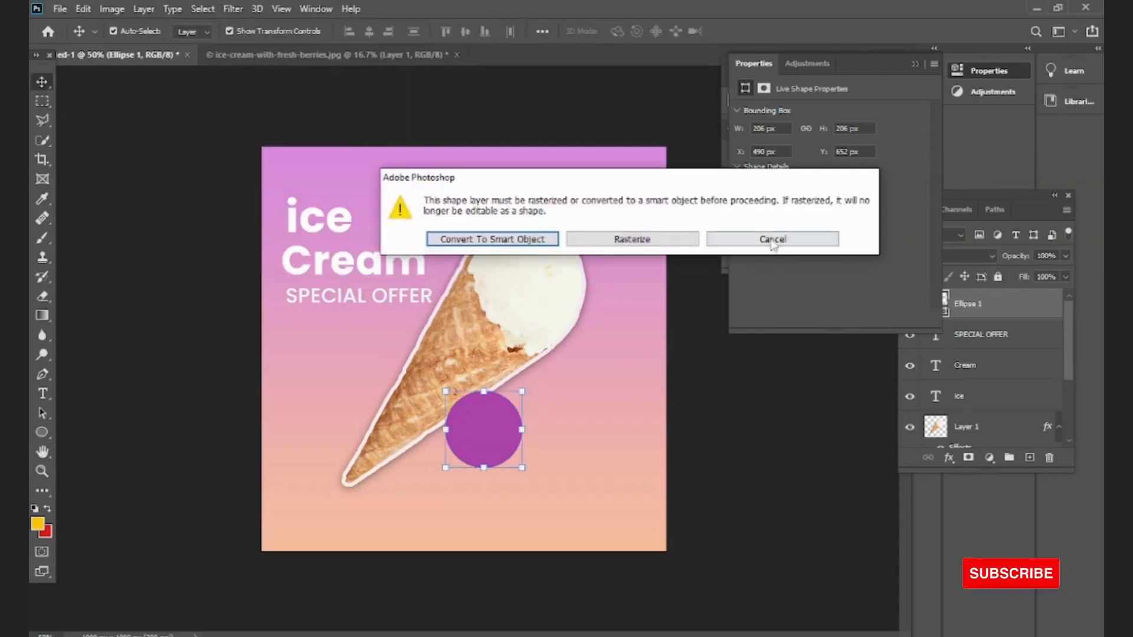
{"action": "left_click", "coordinate": [775, 239]}
Step: Convert the purple circle to a smart object and apply a Gaussian Blur with a 2.2 px radius
{"action": "left_click", "coordinate": [233, 9]}
{"action": "mouse_move", "coordinate": [257, 185]}
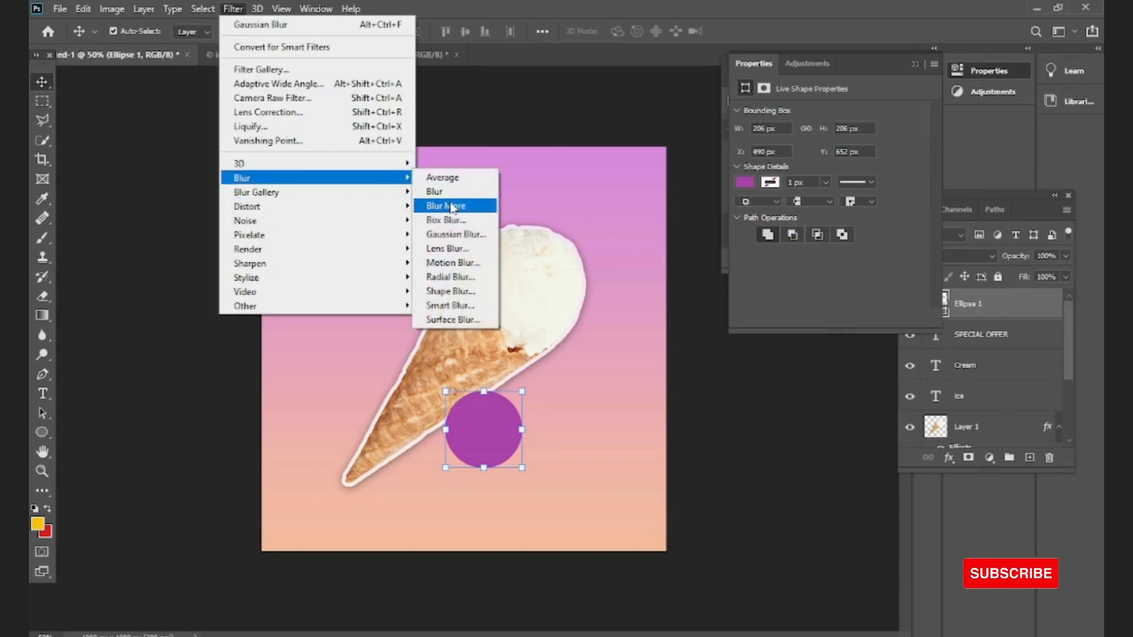
{"action": "left_click", "coordinate": [454, 235]}
{"action": "left_click", "coordinate": [613, 239]}
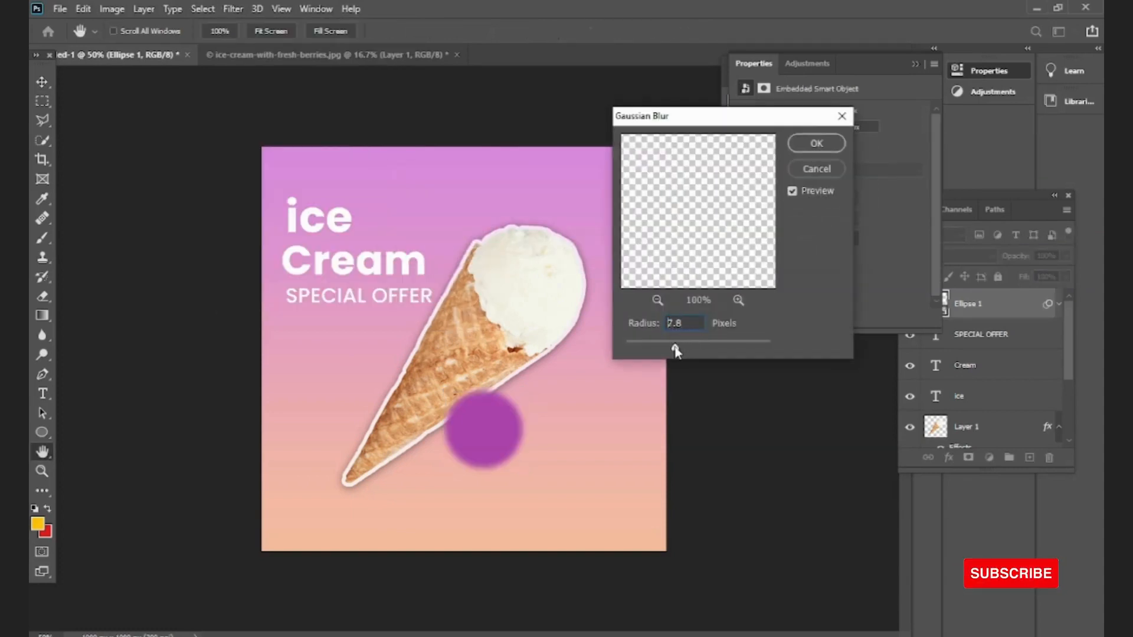
{"action": "left_click_drag", "start_coordinate": [676, 351], "coordinate": [643, 350]}
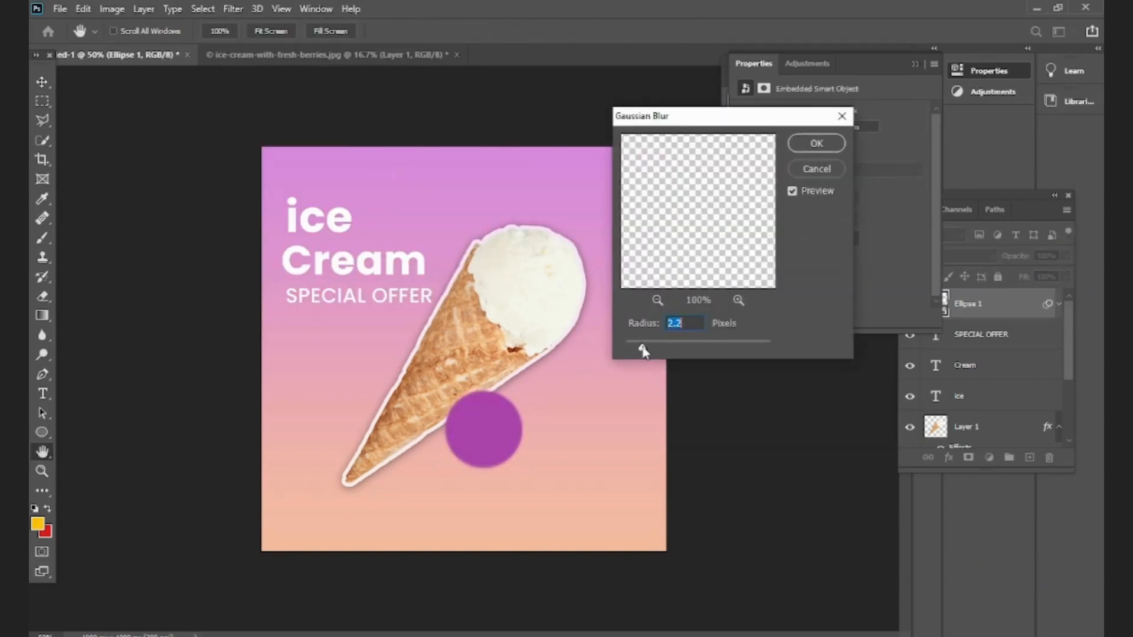
{"action": "left_click", "coordinate": [817, 144]}
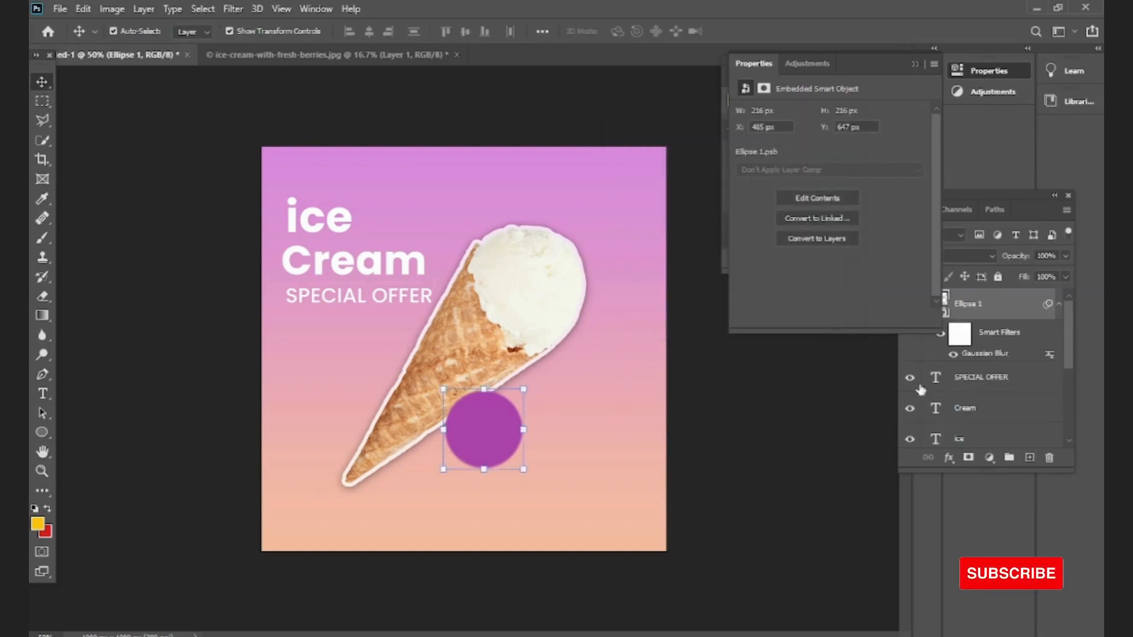
Step: Add a white outside stroke of 2 px at 100% opacity to the purple circle
{"action": "left_click", "coordinate": [949, 458]}
{"action": "left_click", "coordinate": [950, 459]}
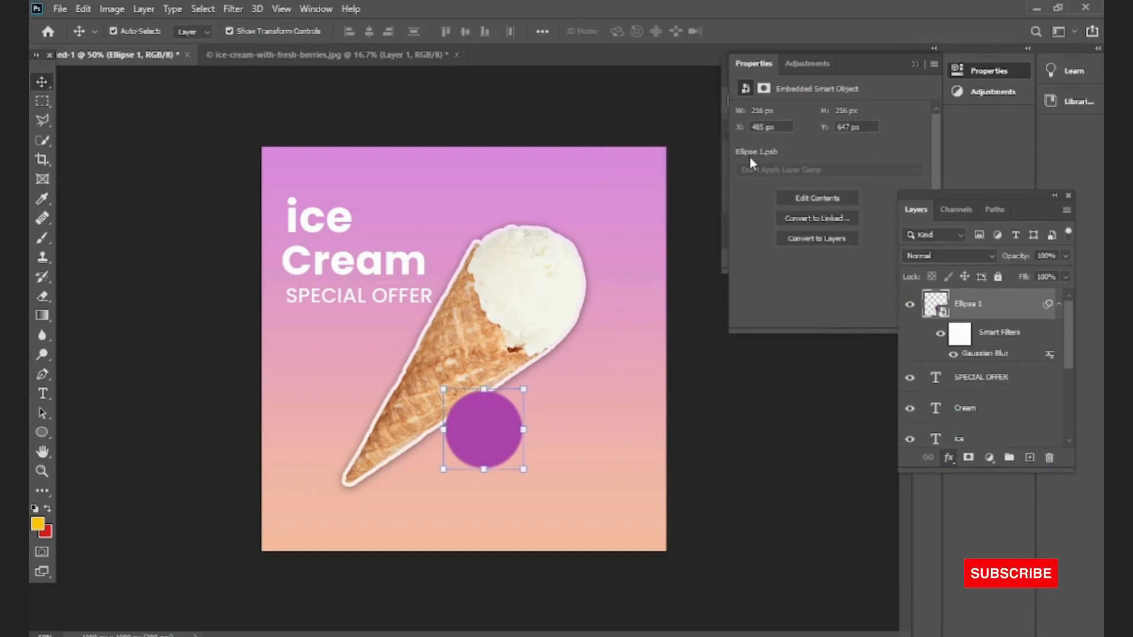
{"action": "left_click", "coordinate": [700, 155]}
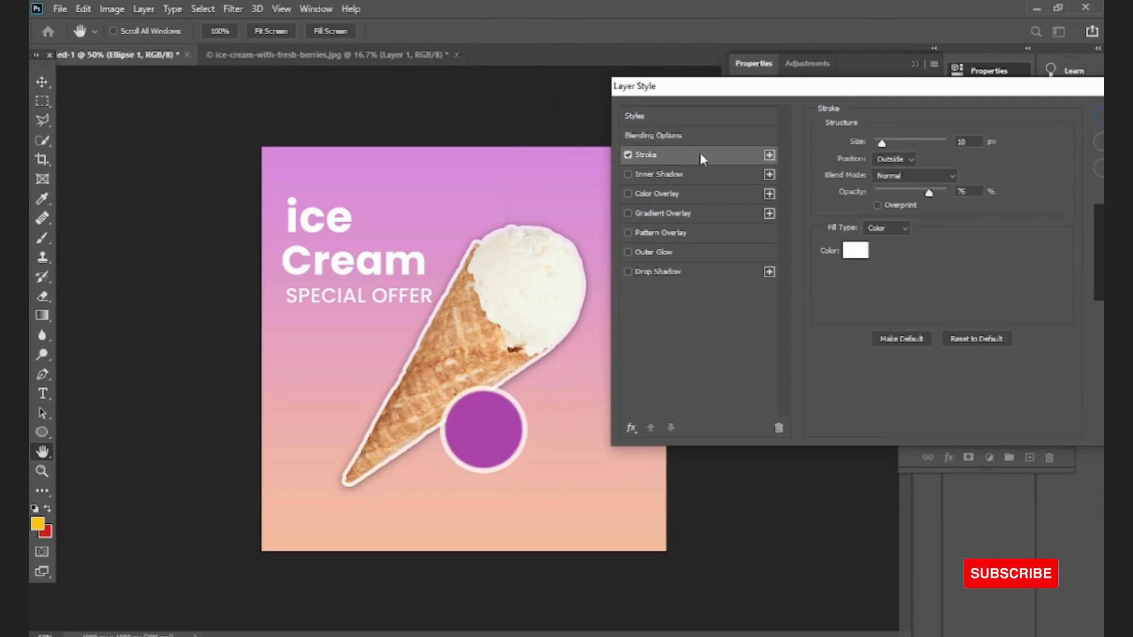
{"action": "left_click_drag", "start_coordinate": [881, 144], "coordinate": [875, 145]}
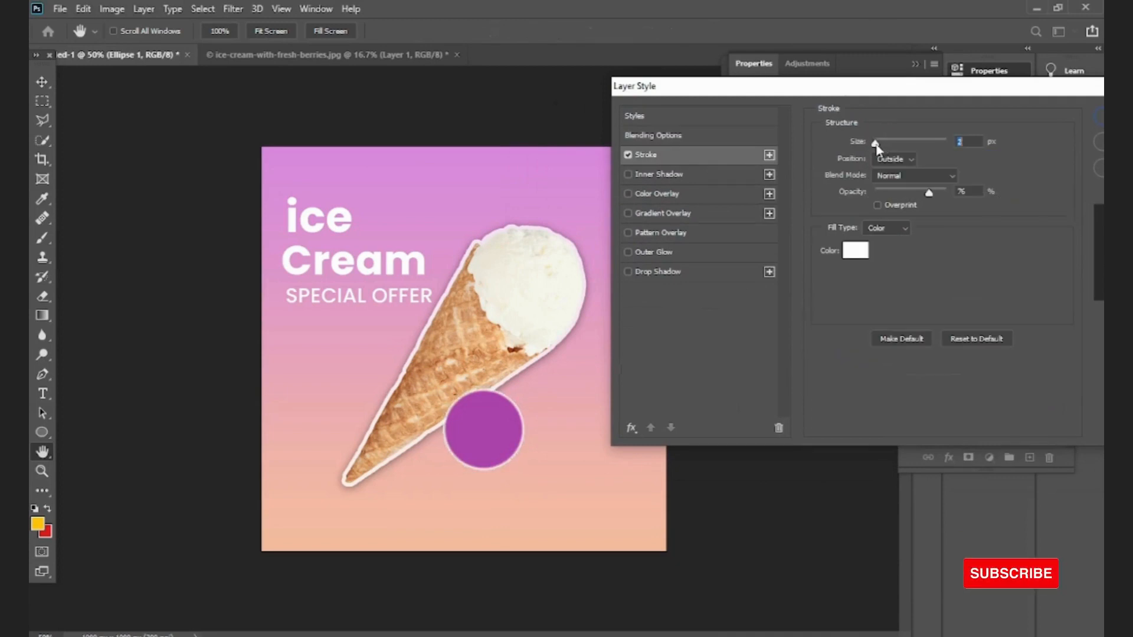
{"action": "left_click_drag", "start_coordinate": [929, 196], "coordinate": [906, 190]}
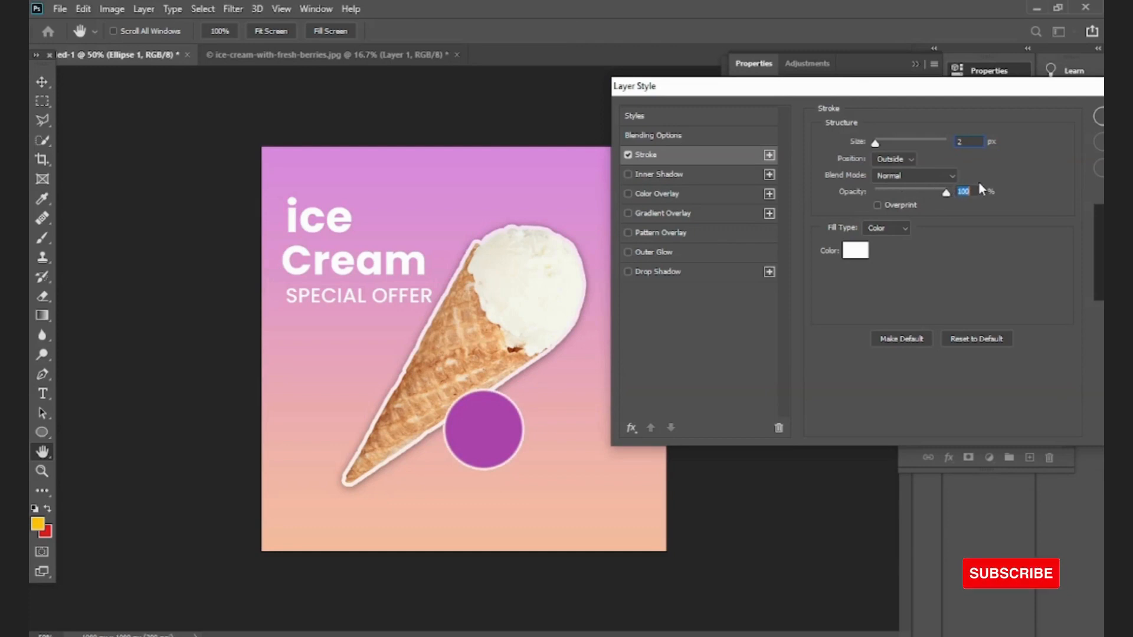
{"action": "left_click", "coordinate": [1100, 117]}
Step: Add a drop shadow with 5% spread and 21 px size to the circle, and shift it slightly up and right
{"action": "left_click", "coordinate": [947, 459]}
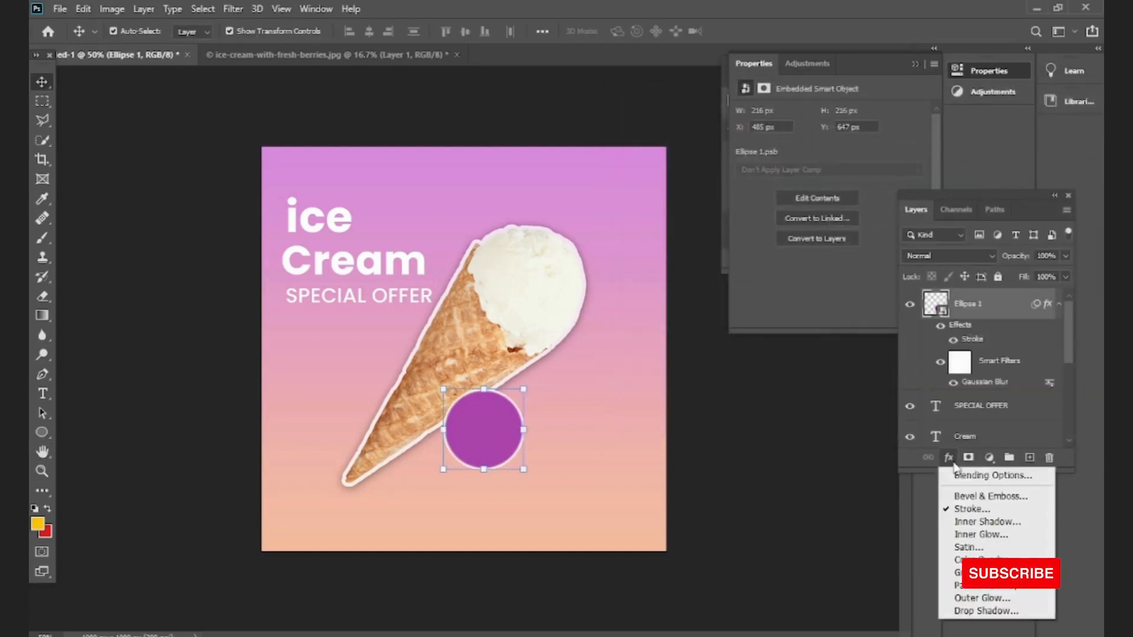
{"action": "left_click", "coordinate": [968, 477]}
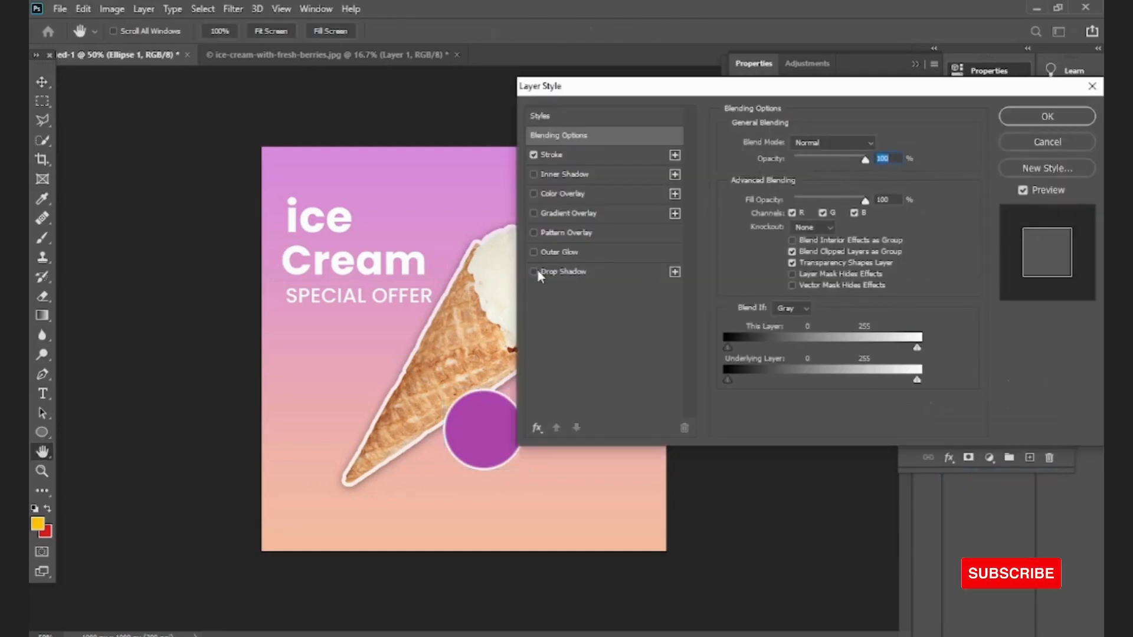
{"action": "left_click", "coordinate": [555, 274]}
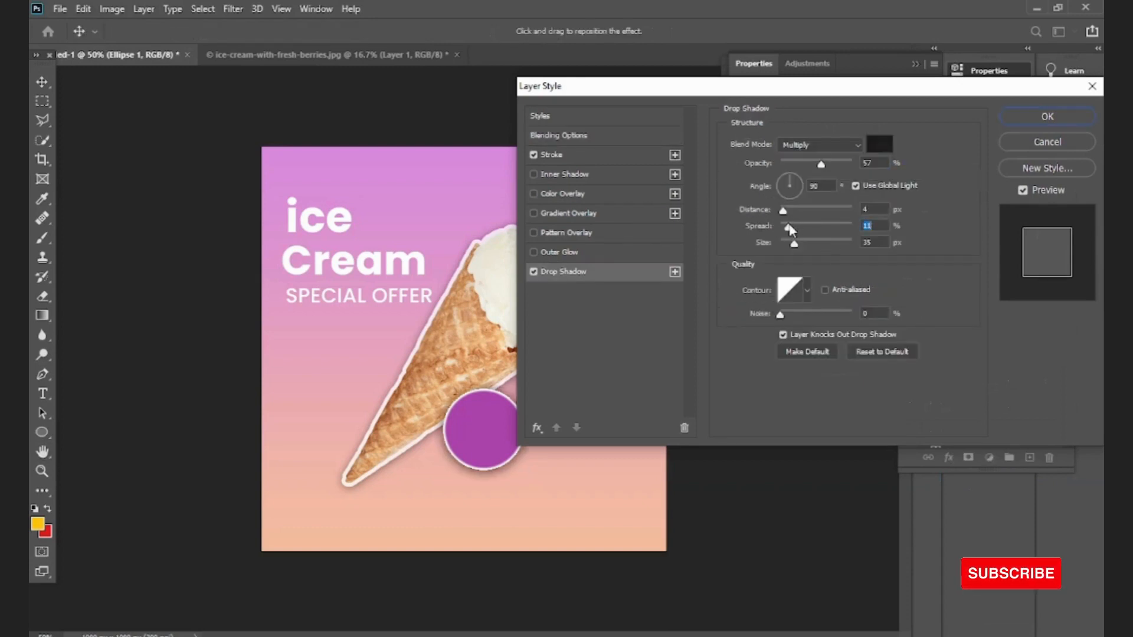
{"action": "left_click_drag", "start_coordinate": [792, 225], "coordinate": [790, 242]}
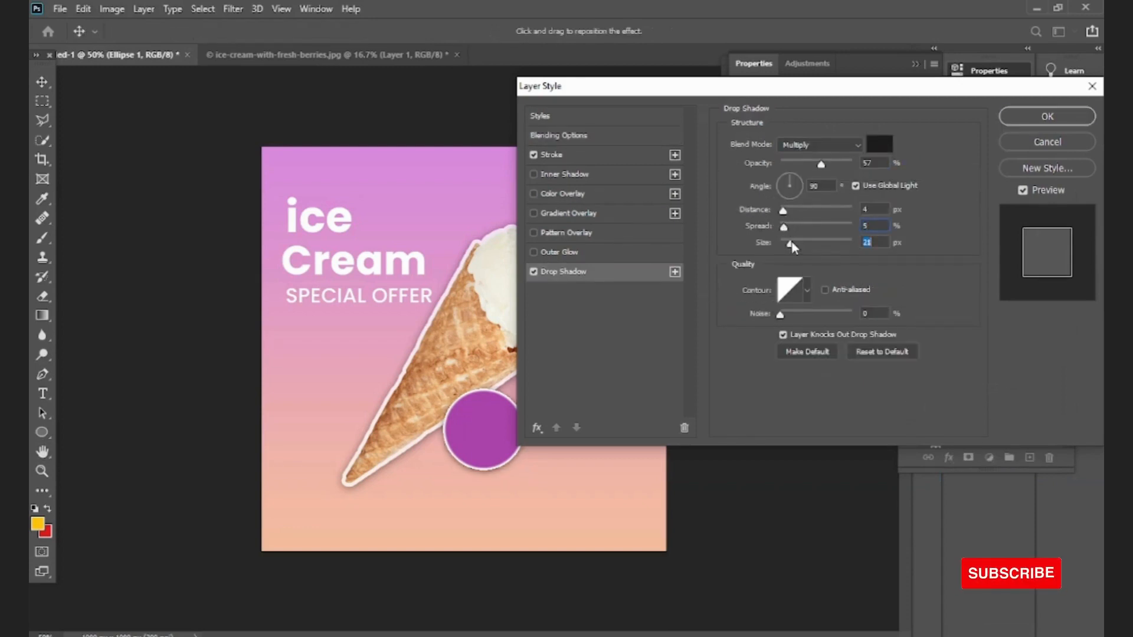
{"action": "left_click", "coordinate": [1003, 117]}
{"action": "left_click_drag", "start_coordinate": [483, 435], "coordinate": [497, 420]}
{"action": "left_click", "coordinate": [188, 372]}
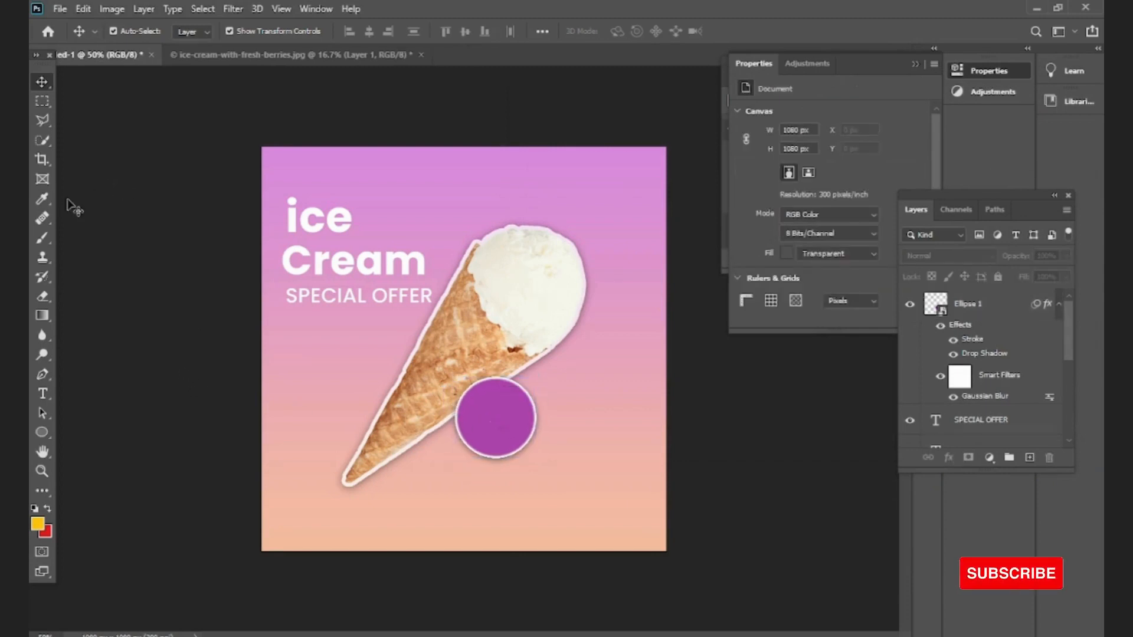
Step: Add a new text reading "25%" in the empty area beside the cone
{"action": "key", "text": "t"}
{"action": "left_click", "coordinate": [313, 384]}
{"action": "key", "text": "BackSpace"}
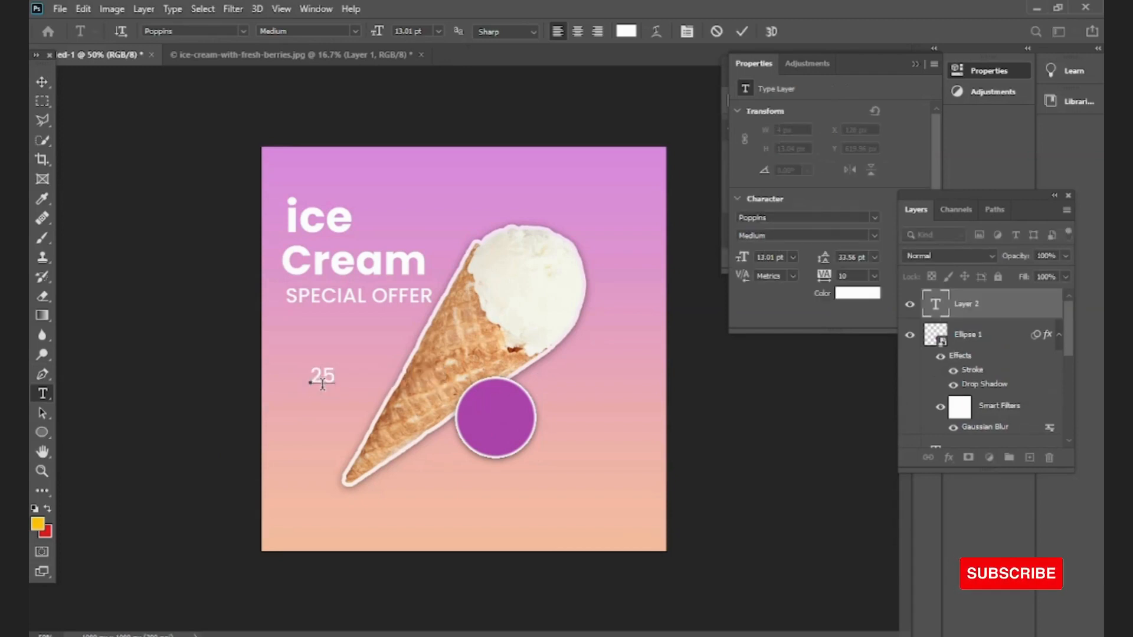
{"action": "key", "text": "ctrl+a"}
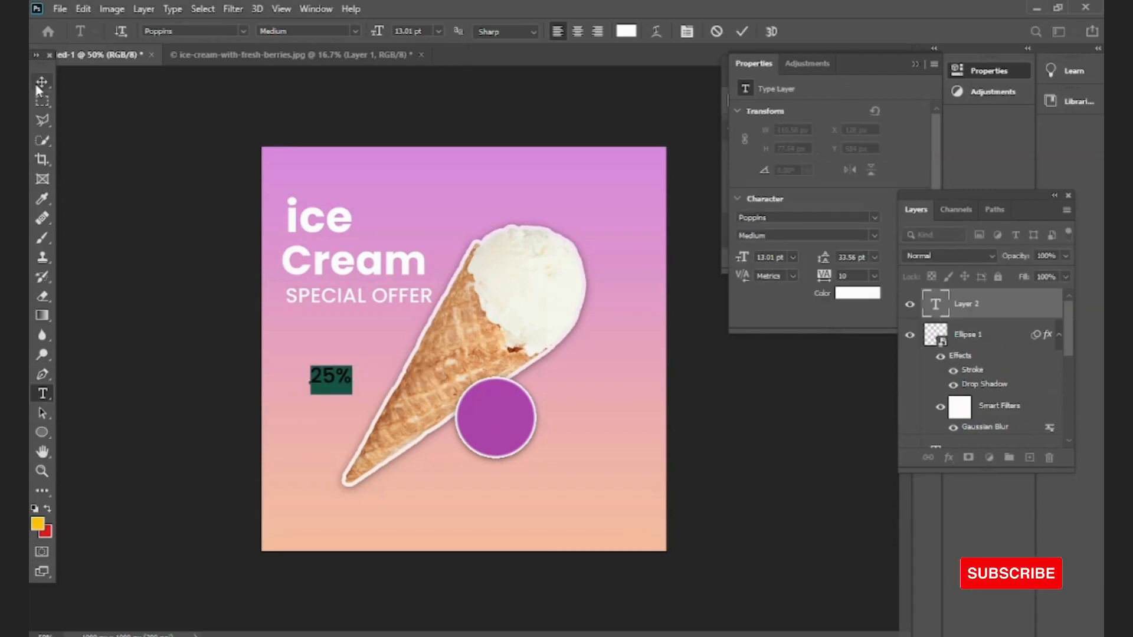
Step: Set the "25%" text to SemiBold Italic at 17.01 pt and place it in the upper part of the purple circle
{"action": "left_click", "coordinate": [356, 32]}
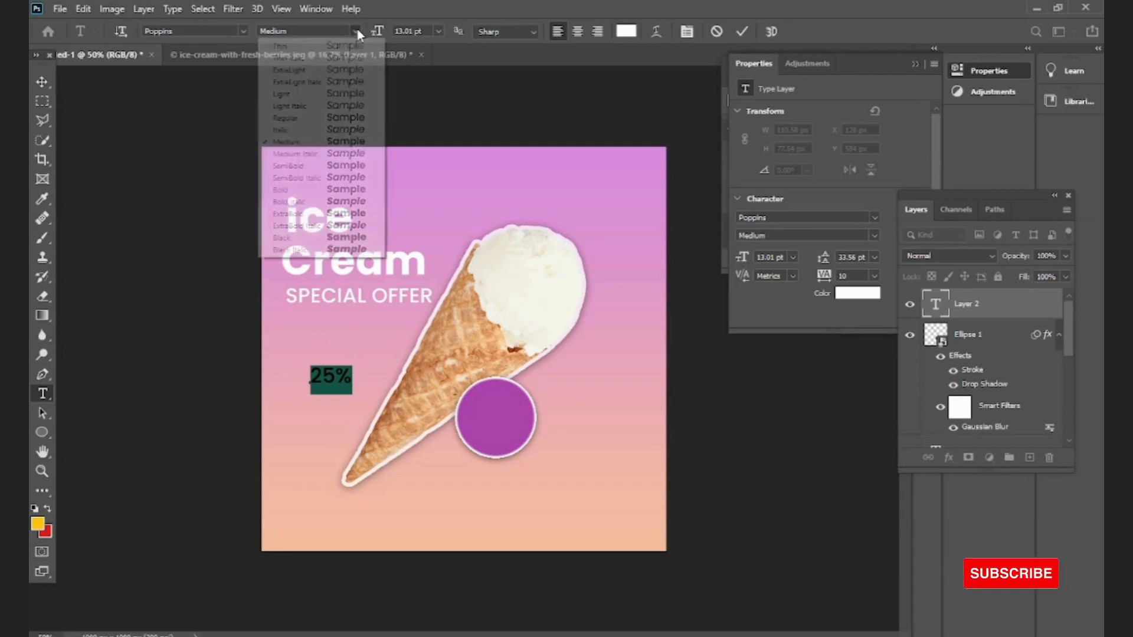
{"action": "left_click", "coordinate": [297, 180]}
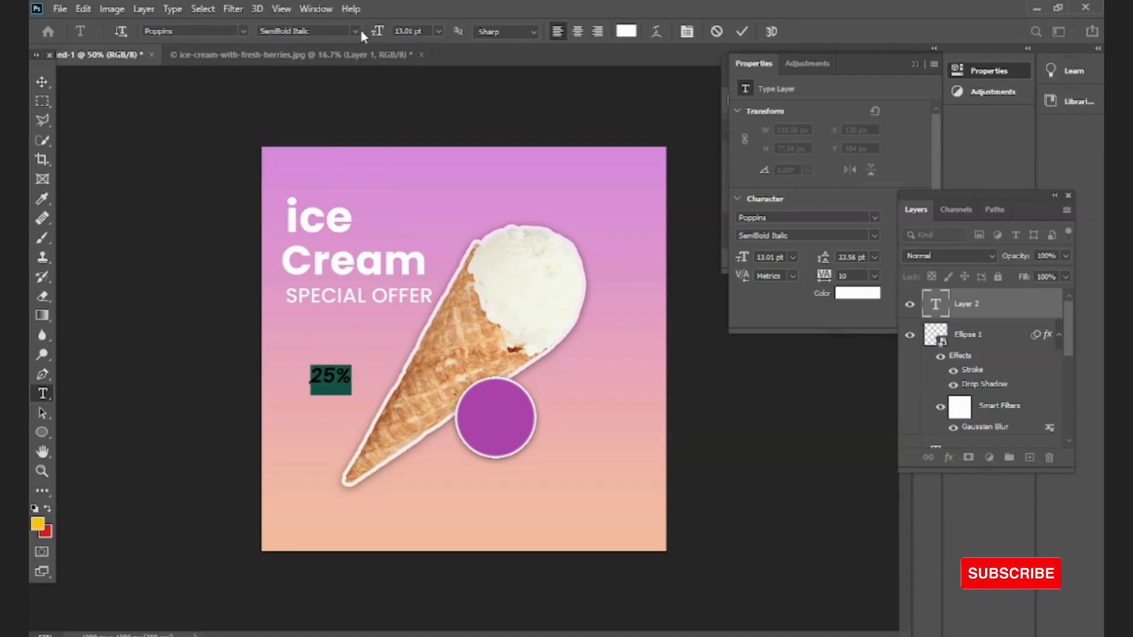
{"action": "left_click_drag", "start_coordinate": [375, 33], "coordinate": [385, 34]}
{"action": "left_click", "coordinate": [210, 324]}
{"action": "left_click", "coordinate": [42, 82]}
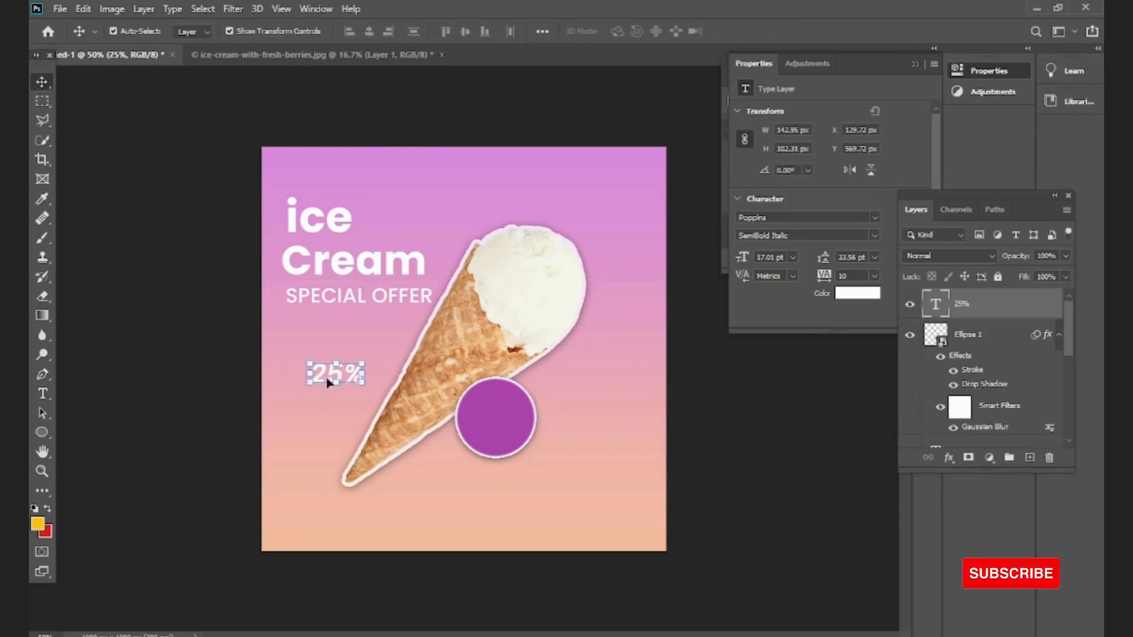
{"action": "left_click_drag", "start_coordinate": [327, 382], "coordinate": [493, 408]}
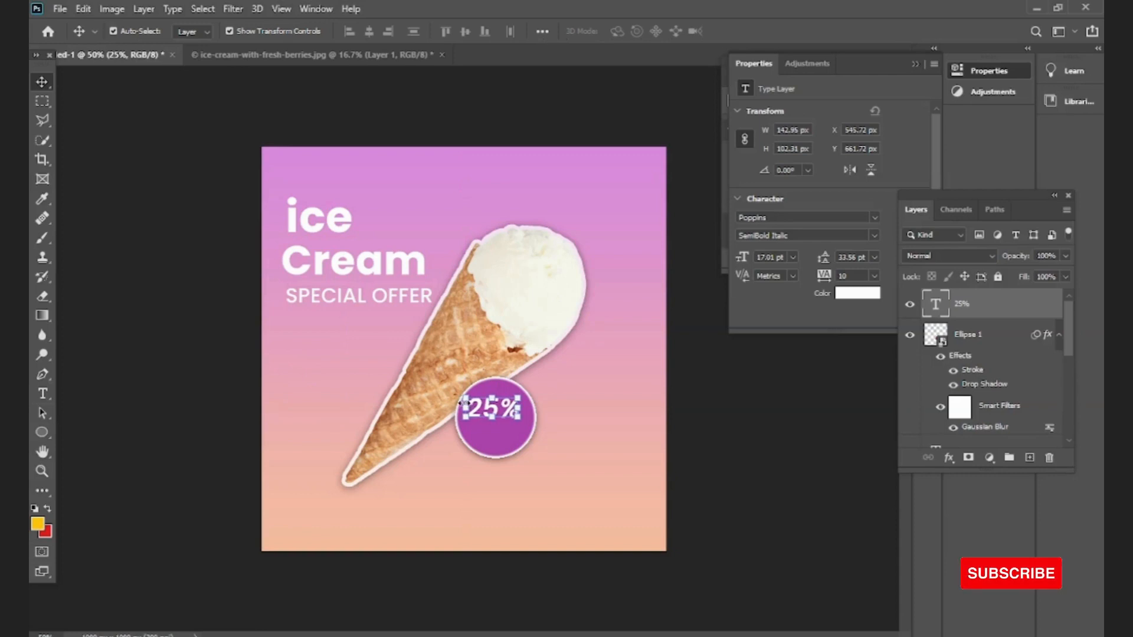
{"action": "left_click", "coordinate": [100, 166]}
Step: Add an "OFF" text in the same style and place it directly under "25%" inside the circle
{"action": "left_click", "coordinate": [43, 393]}
{"action": "left_click", "coordinate": [313, 345]}
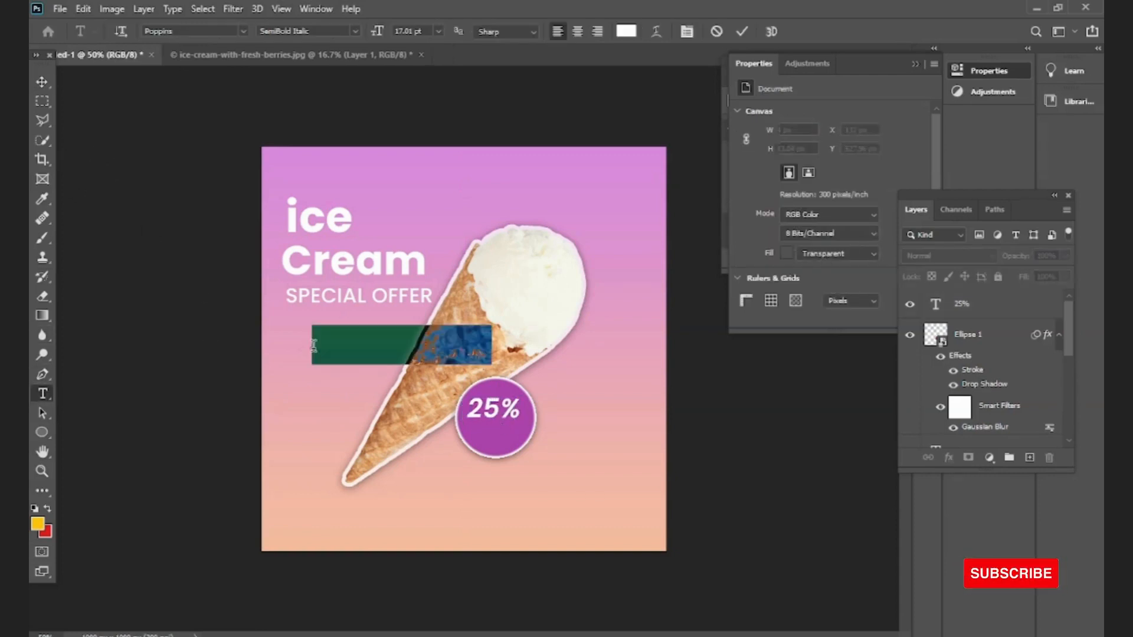
{"action": "key", "text": "BackSpace"}
{"action": "type", "text": "OFF"}
{"action": "left_click_drag", "start_coordinate": [297, 336], "coordinate": [484, 421]}
{"action": "left_click", "coordinate": [306, 318]}
{"action": "left_click", "coordinate": [37, 85]}
{"action": "left_click", "coordinate": [178, 304]}
{"action": "left_click", "coordinate": [508, 435]}
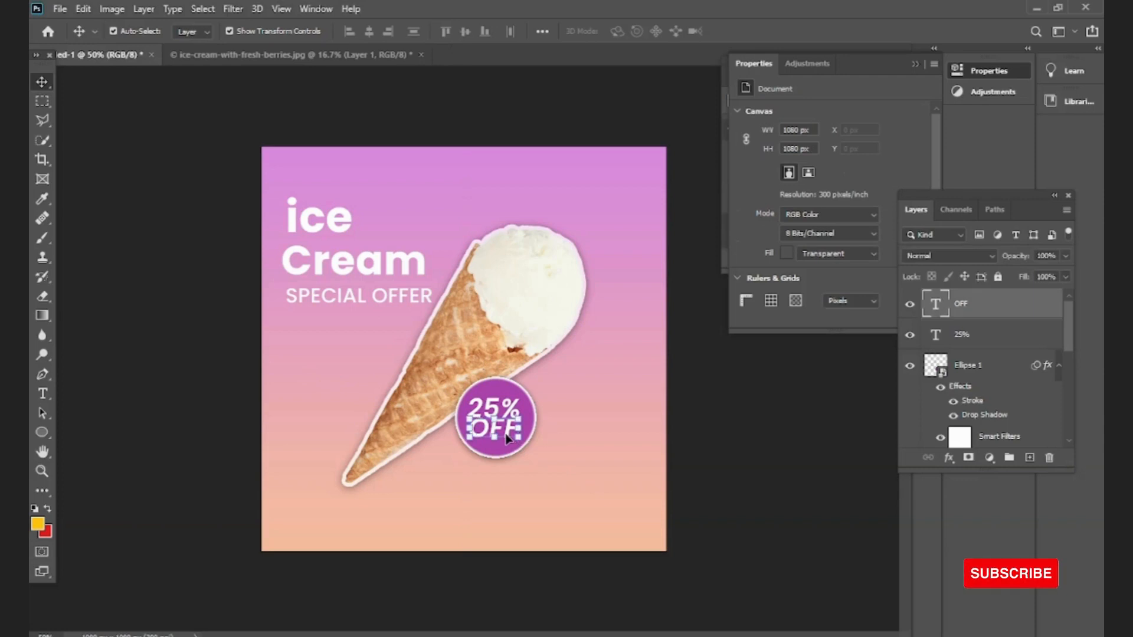
{"action": "left_click", "coordinate": [105, 366]}
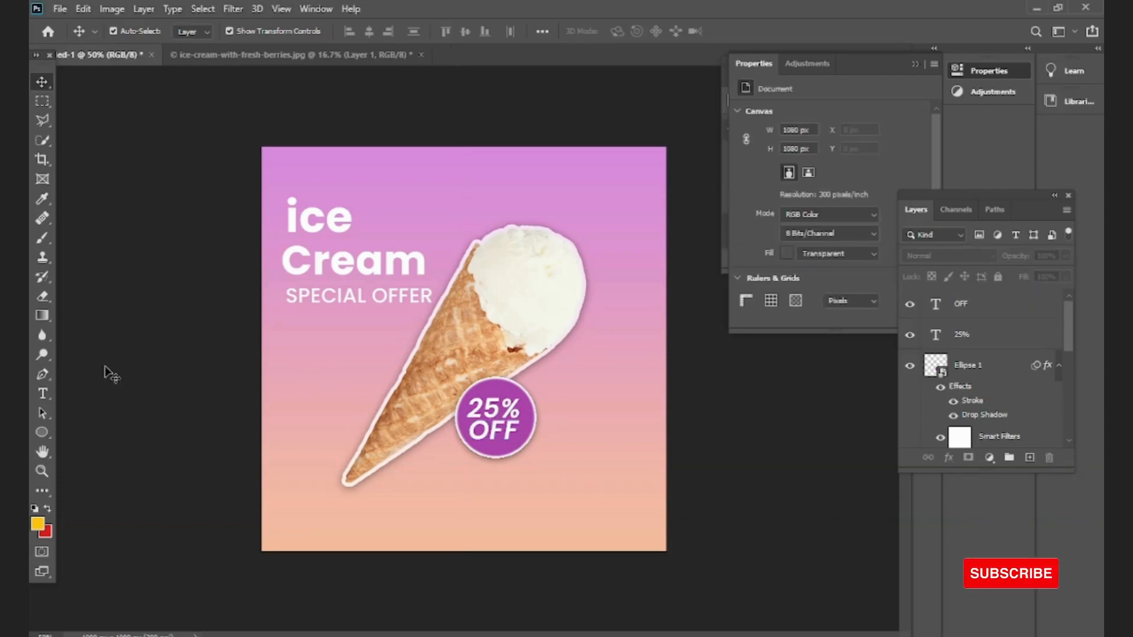
Step: Start a new text line below "SPECIAL OFFER" in Poppins Regular at 6.01 pt
{"action": "left_click", "coordinate": [42, 393]}
{"action": "left_click", "coordinate": [328, 380]}
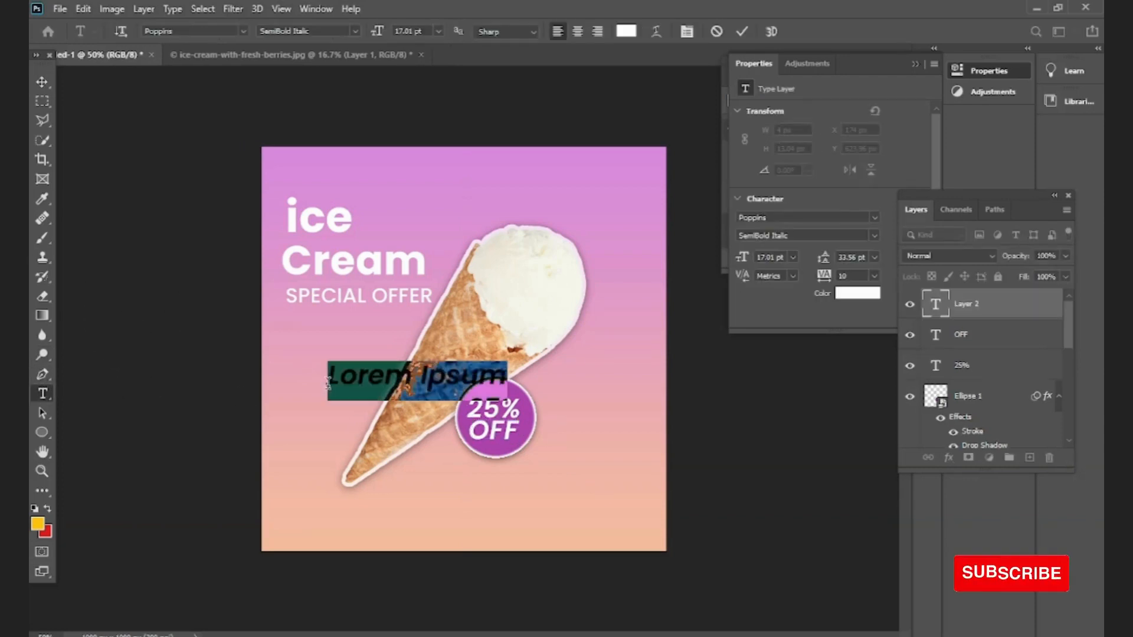
{"action": "left_click", "coordinate": [356, 32]}
{"action": "left_click", "coordinate": [278, 118]}
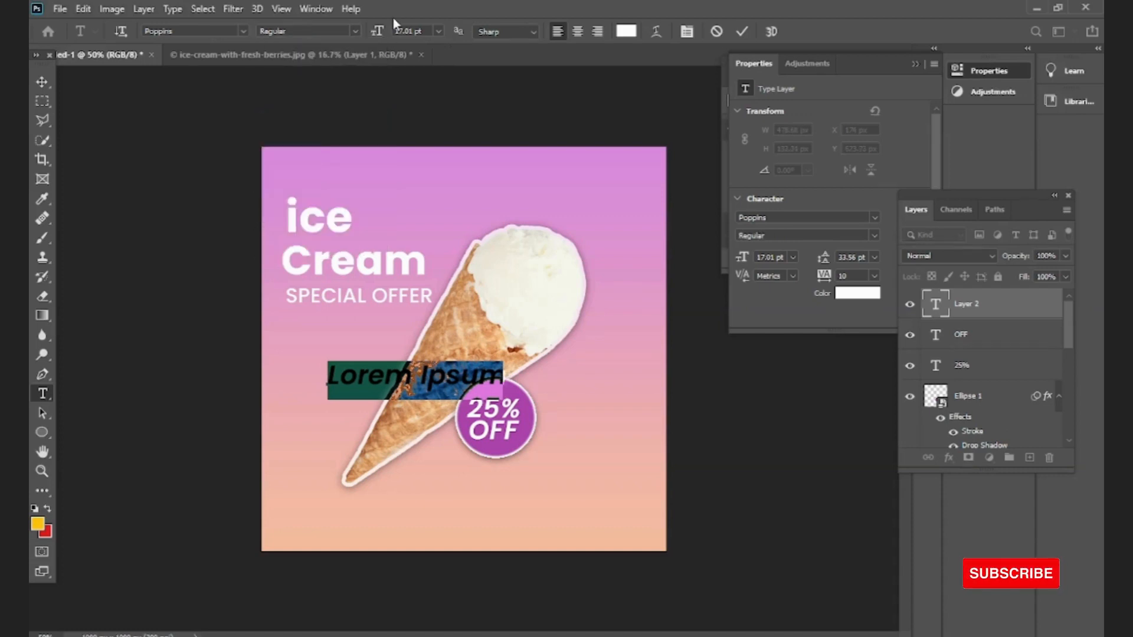
{"action": "left_click_drag", "start_coordinate": [382, 31], "coordinate": [368, 37]}
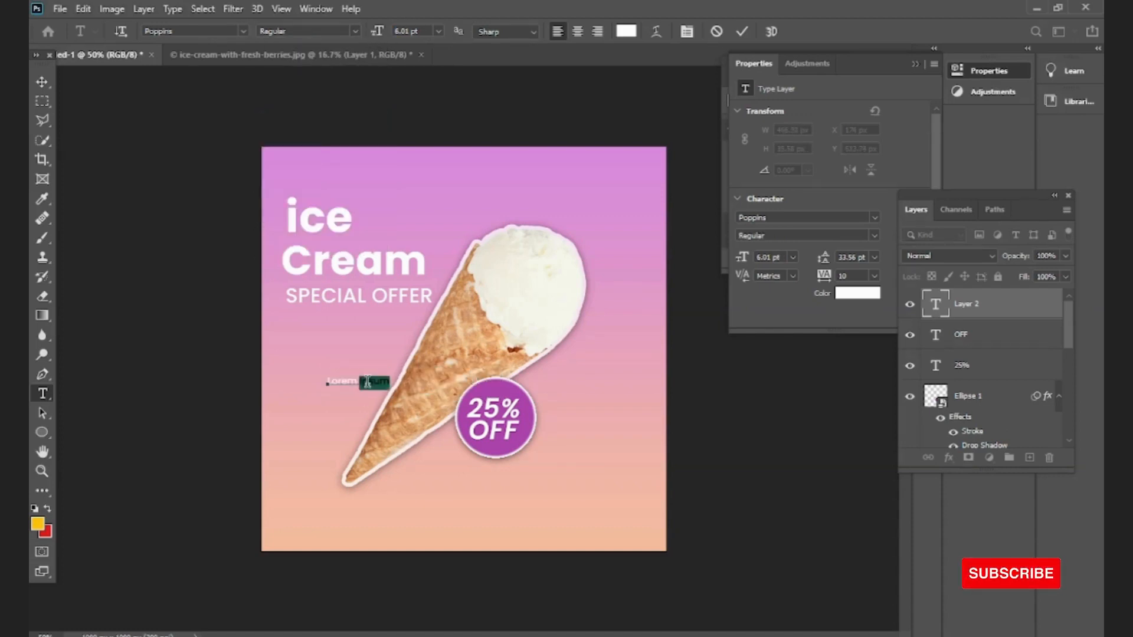
Step: Paste the "Lorem Ipsum has been the industry's standard dummy text" copy and break it into four lines ending at "to make a type"
{"action": "key", "text": "ctrl+v"}
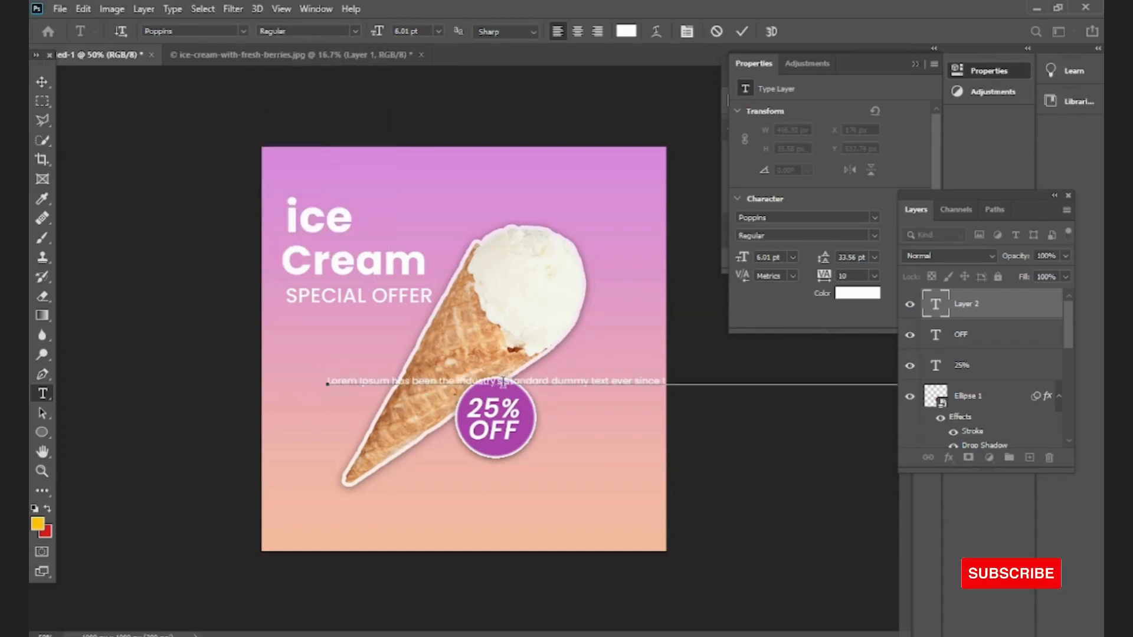
{"action": "key", "text": "Return"}
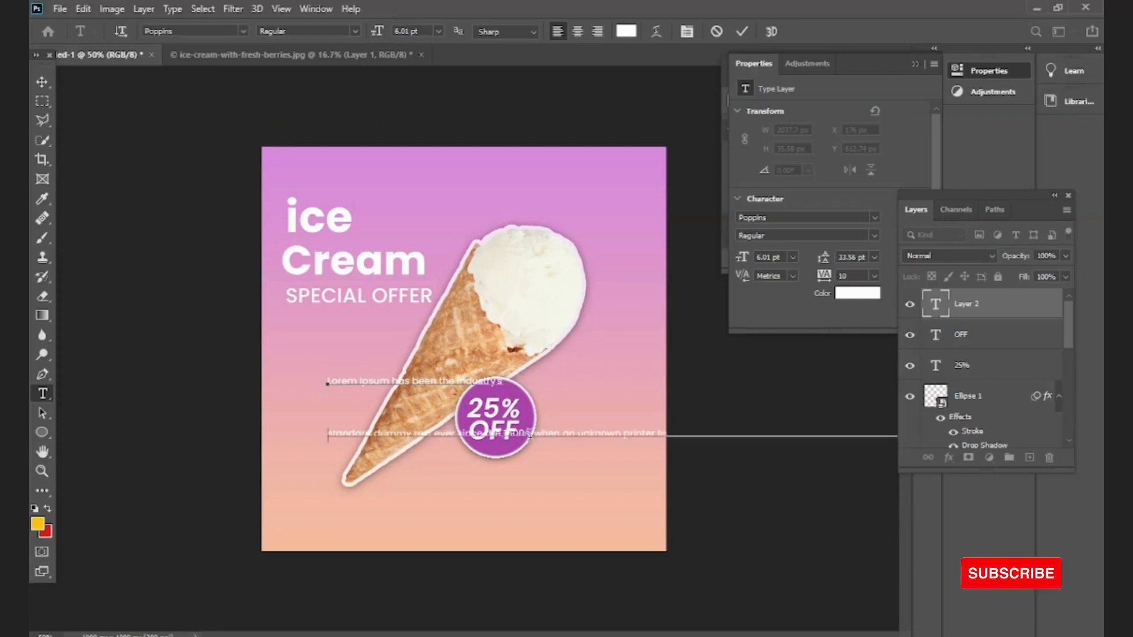
{"action": "left_click", "coordinate": [529, 435]}
{"action": "key", "text": "Return"}
{"action": "left_click", "coordinate": [520, 499]}
{"action": "key", "text": "Return"}
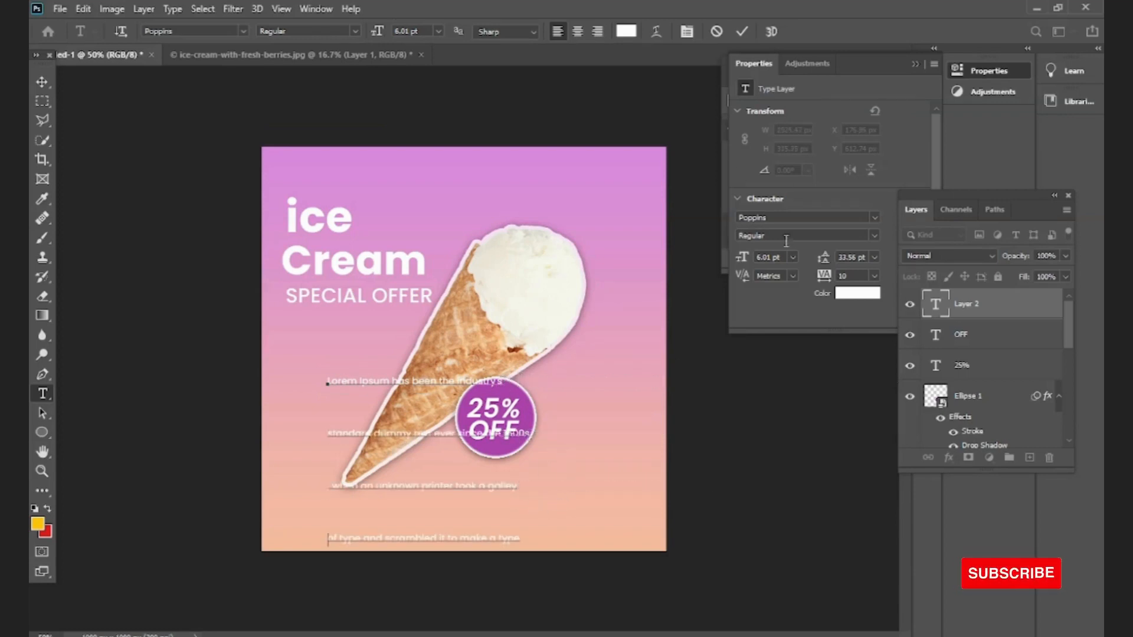
Step: Set the leading of all four body text lines to 10 pt
{"action": "left_click_drag", "start_coordinate": [832, 258], "coordinate": [820, 261]}
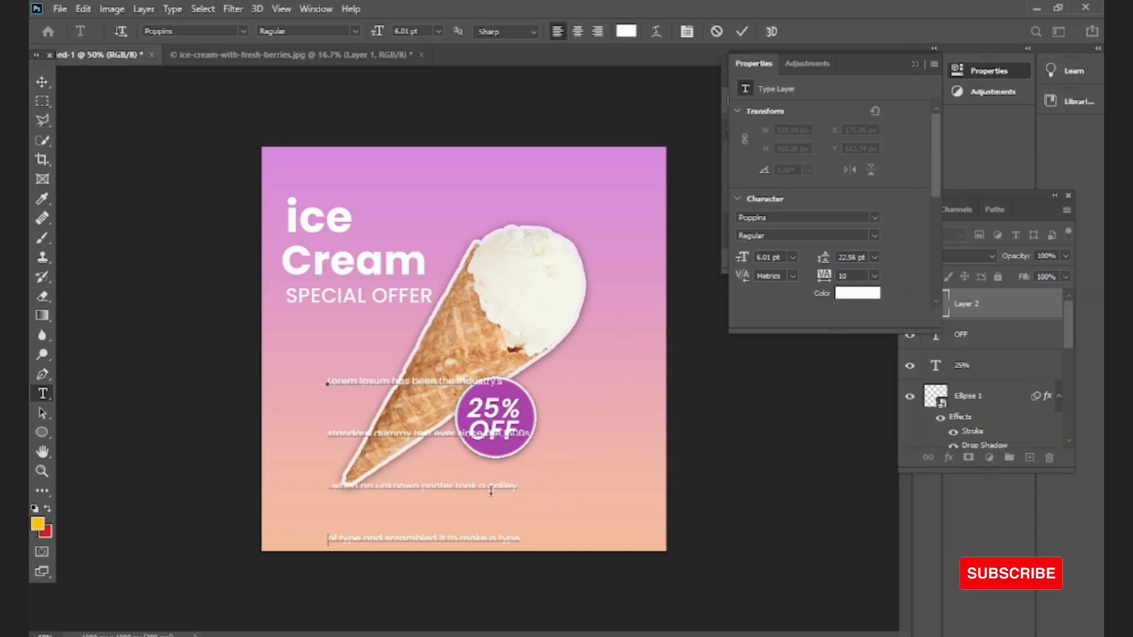
{"action": "left_click_drag", "start_coordinate": [329, 385], "coordinate": [524, 540]}
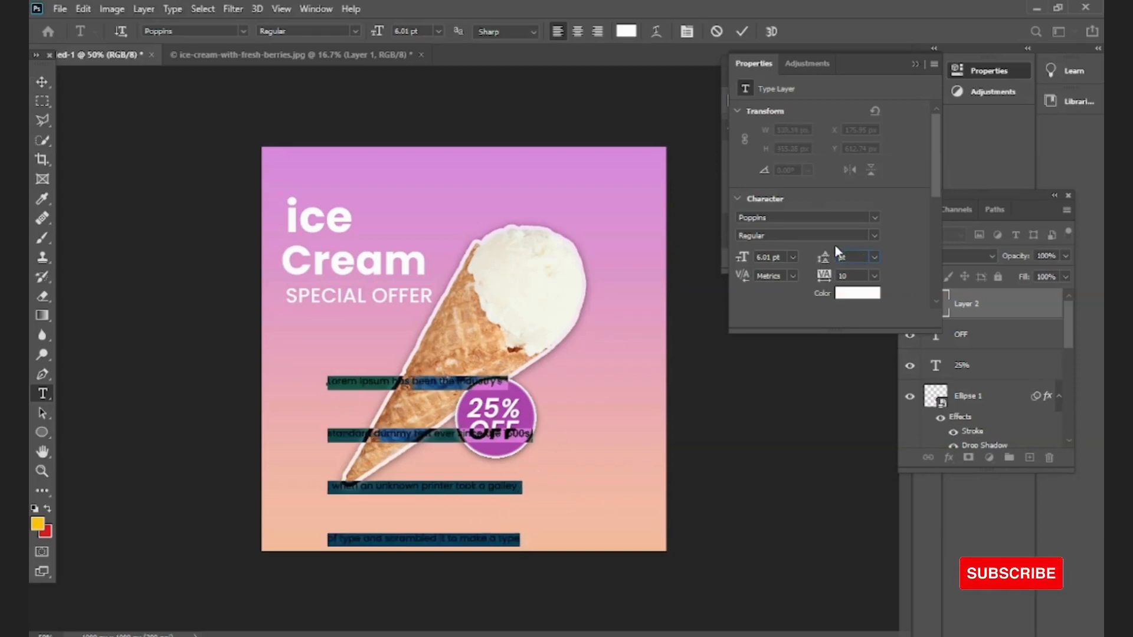
{"action": "left_click_drag", "start_coordinate": [826, 260], "coordinate": [831, 261]}
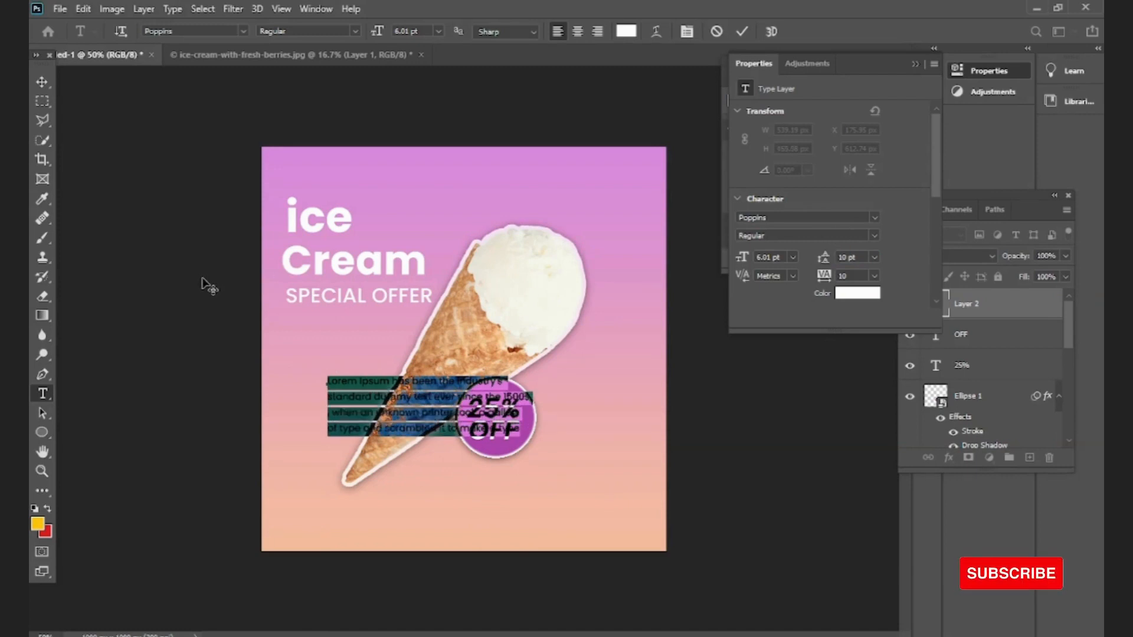
Step: Place the body text in the lower-right corner of the post and scale it down to about 74%
{"action": "left_click", "coordinate": [42, 81]}
{"action": "left_click_drag", "start_coordinate": [394, 416], "coordinate": [522, 514]}
{"action": "left_click_drag", "start_coordinate": [649, 540], "coordinate": [604, 520]}
{"action": "mouse_move", "coordinate": [538, 502]}
{"action": "left_mouse_down"}
{"action": "mouse_move", "coordinate": [578, 504]}
{"action": "mouse_move", "coordinate": [547, 504]}
{"action": "mouse_move", "coordinate": [555, 511]}
{"action": "left_mouse_up"}
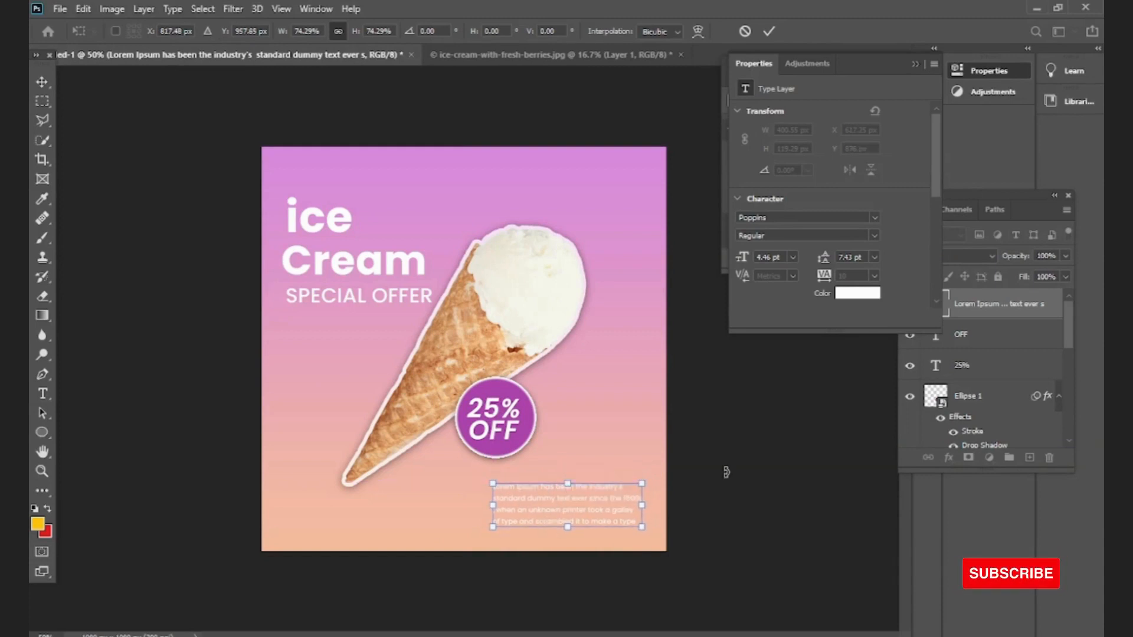
{"action": "left_click", "coordinate": [113, 151]}
{"action": "left_click", "coordinate": [112, 151]}
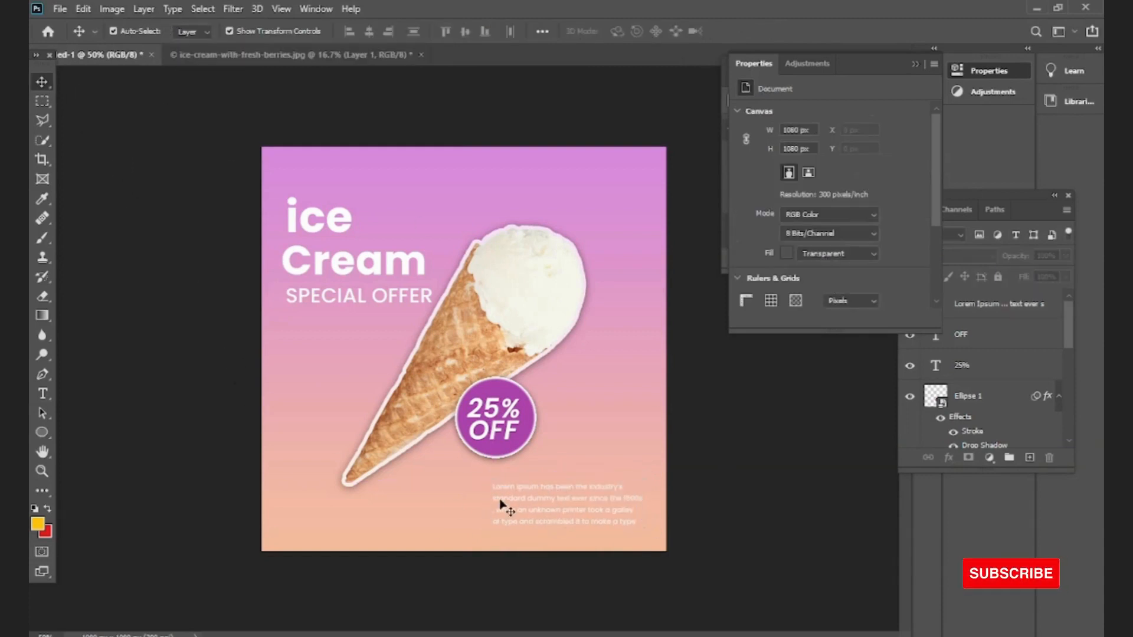
Step: Remove the stray leading characters from the last two body text lines, keeping the four-line layout
{"action": "left_click", "coordinate": [500, 504]}
{"action": "key", "text": "ctrl+plus"}
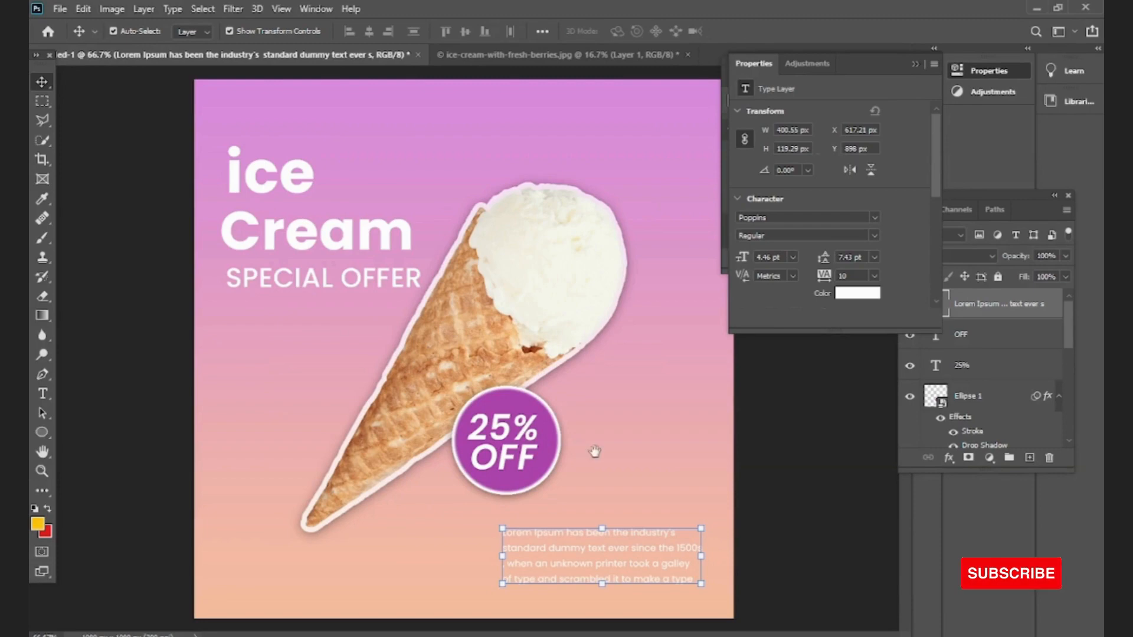
{"action": "double_click", "coordinate": [507, 569]}
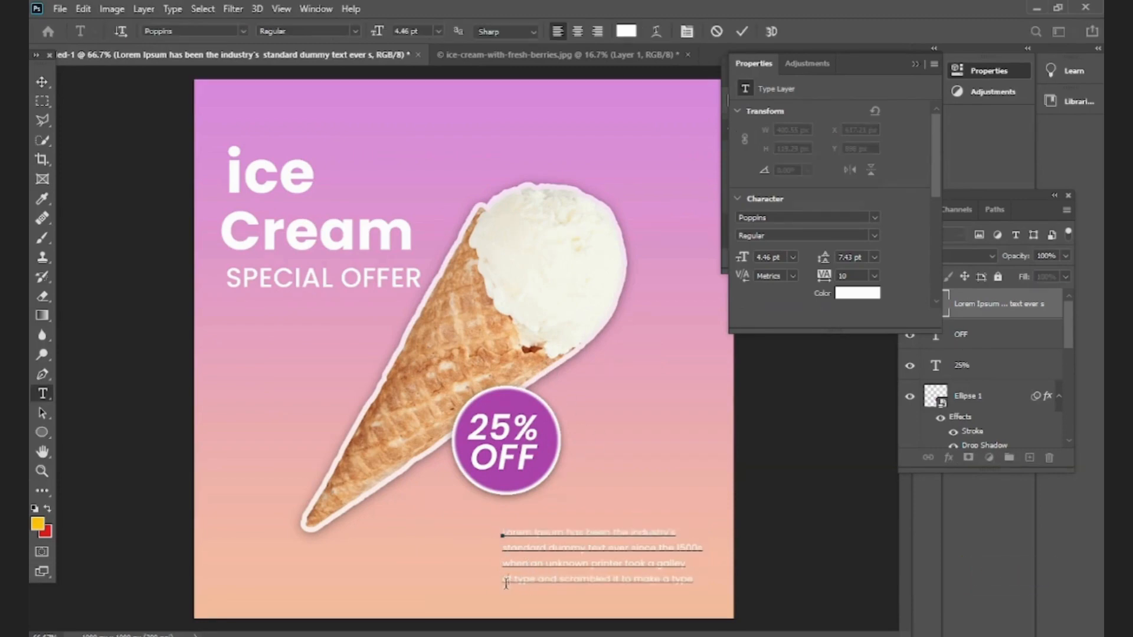
{"action": "key", "text": "BackSpace"}
{"action": "key", "text": "Return"}
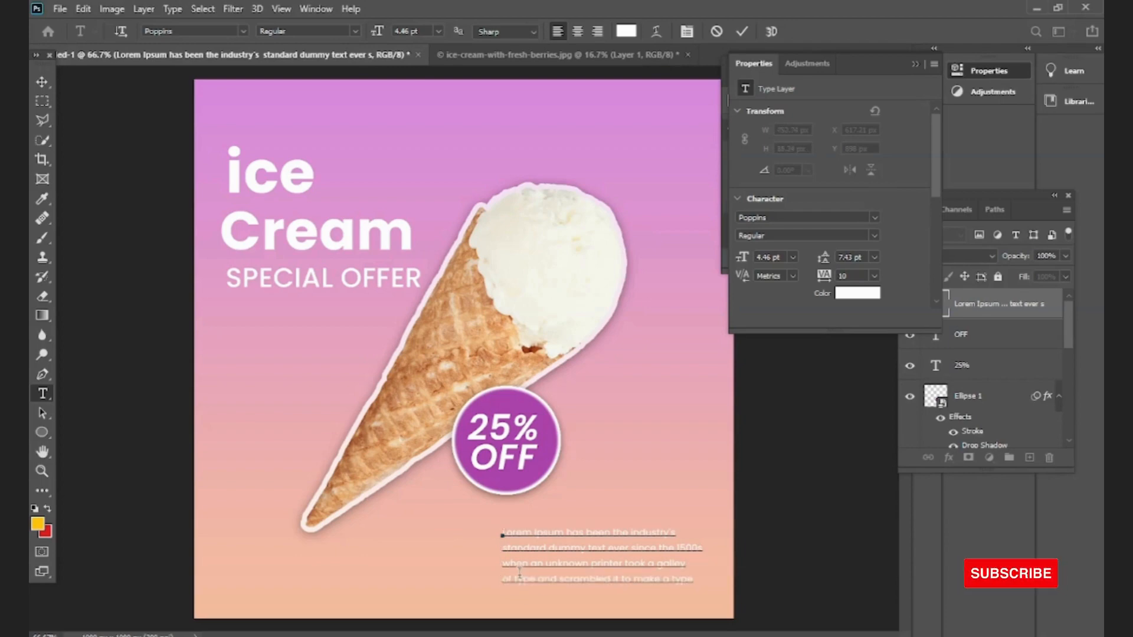
Step: Tighten the leading of the whole body text to 6.43 pt
{"action": "left_click_drag", "start_coordinate": [506, 533], "coordinate": [657, 601]}
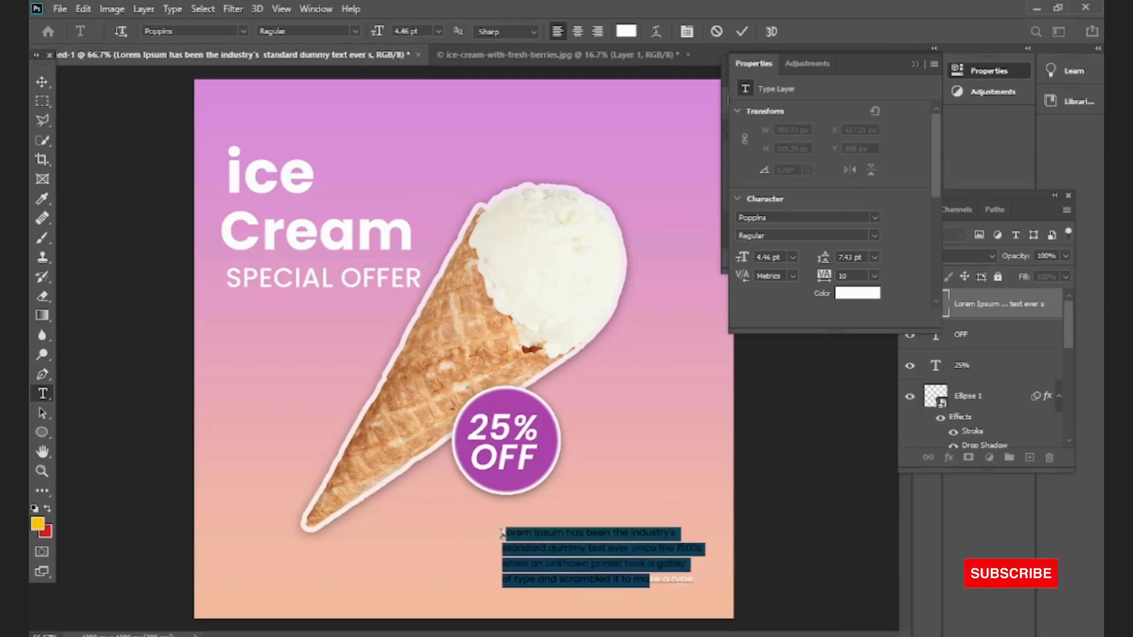
{"action": "left_click_drag", "start_coordinate": [501, 533], "coordinate": [712, 588]}
{"action": "left_click_drag", "start_coordinate": [826, 261], "coordinate": [817, 261]}
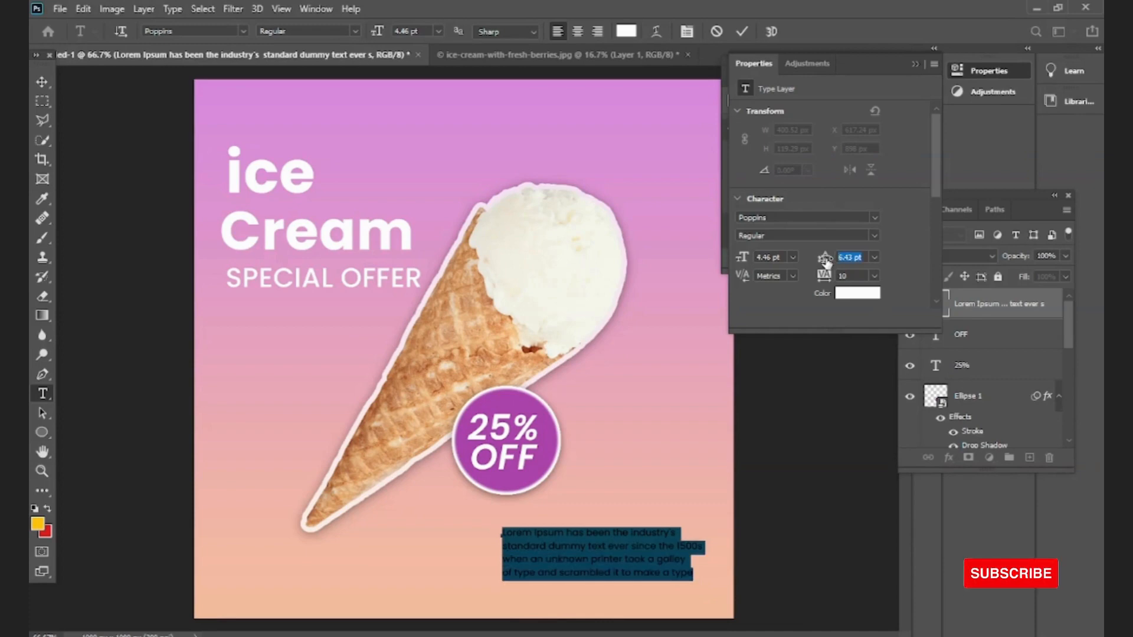
{"action": "left_click", "coordinate": [45, 84]}
{"action": "left_click", "coordinate": [166, 192]}
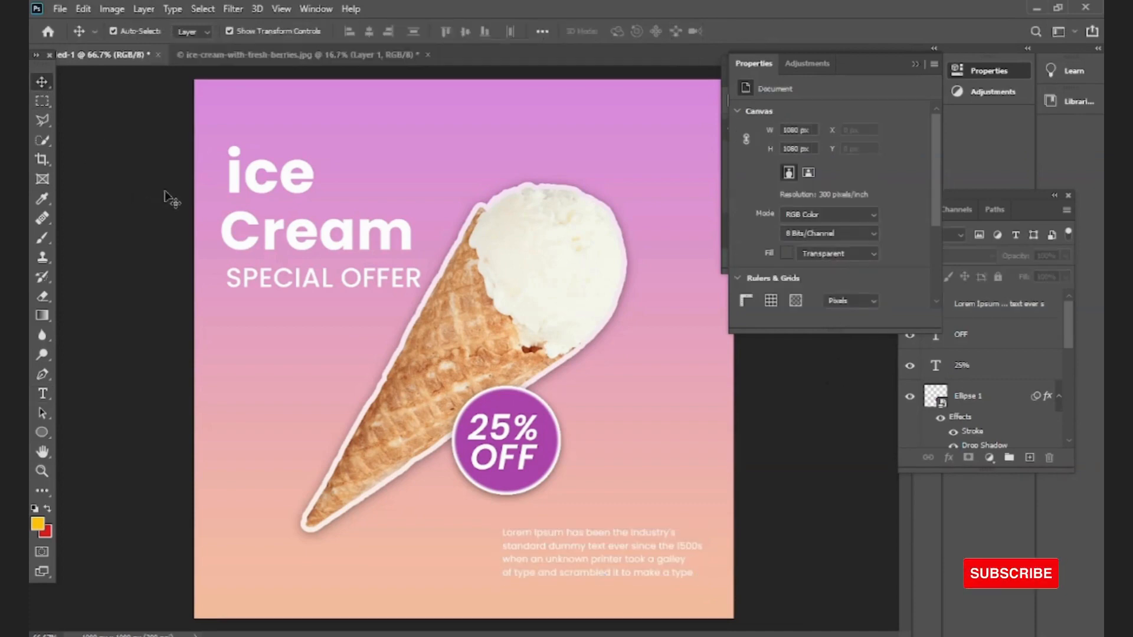
Step: Try orange, purple-to-peach and light peach gradient presets on the background gradient fill
{"action": "left_click", "coordinate": [254, 424]}
{"action": "left_click", "coordinate": [951, 437]}
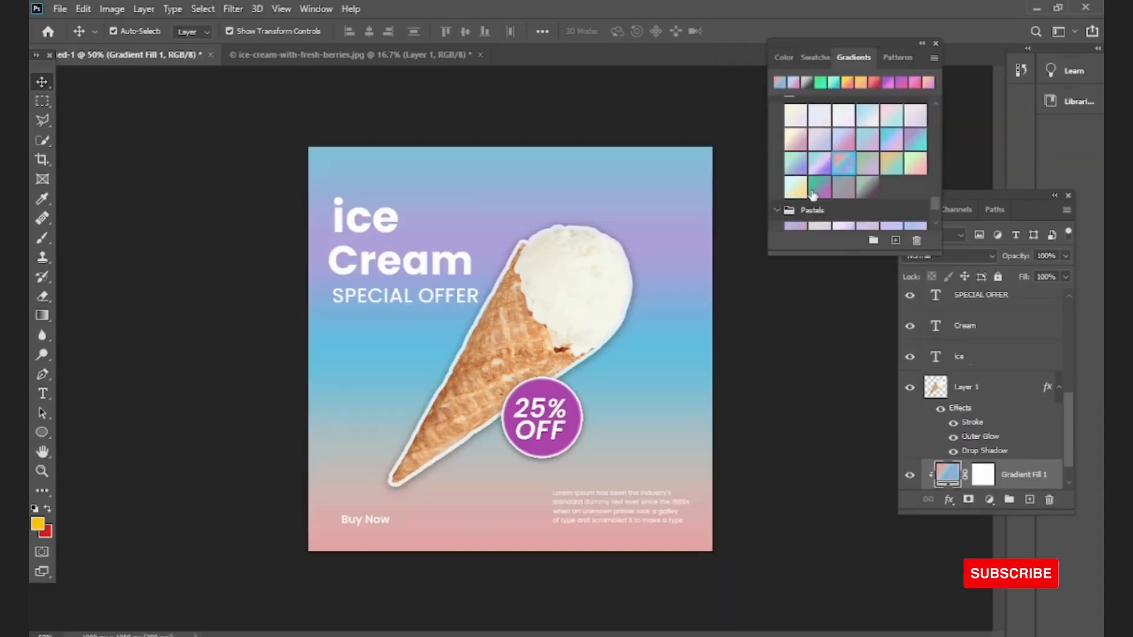
{"action": "scroll", "coordinate": [850, 153], "scroll_direction": "down", "scroll_amount": 5}
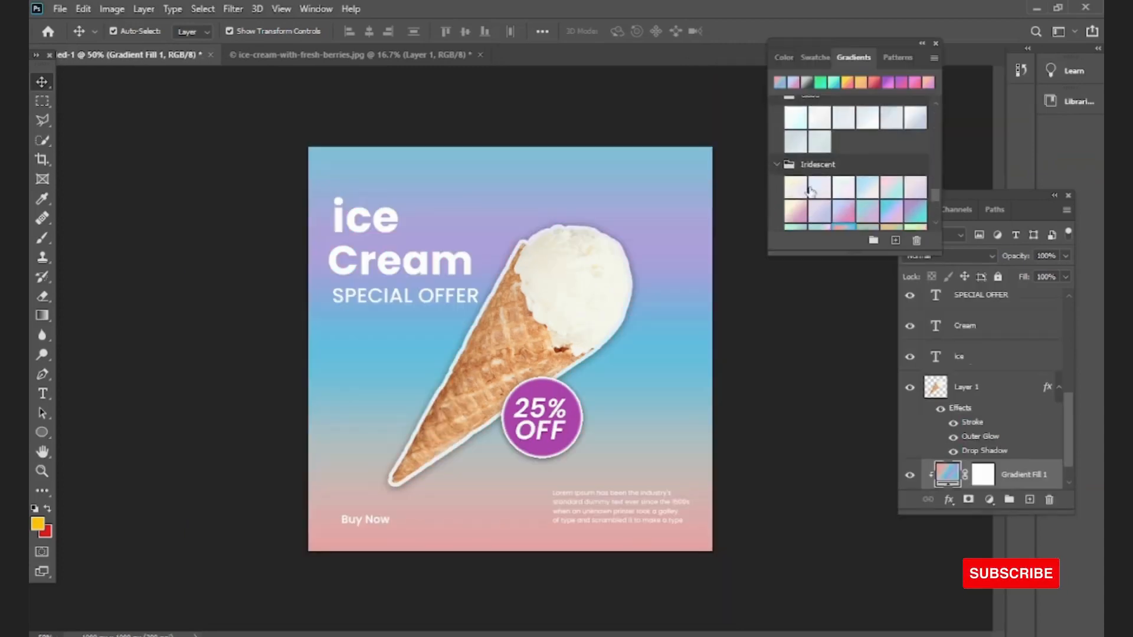
{"action": "left_click", "coordinate": [860, 85]}
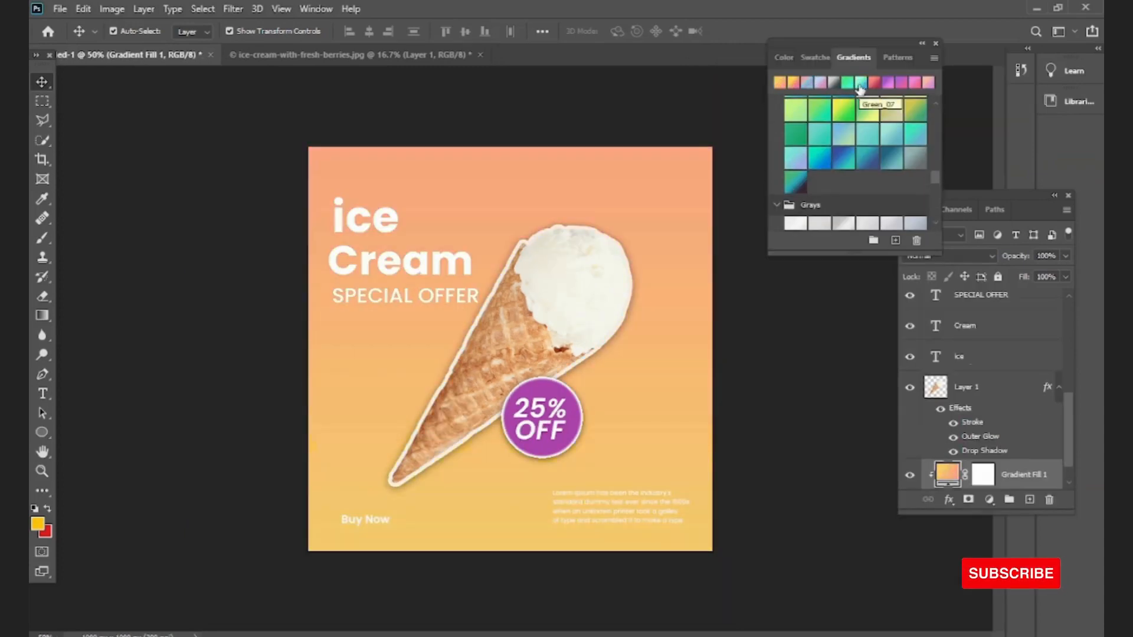
{"action": "scroll", "coordinate": [885, 112], "scroll_direction": "up", "scroll_amount": 2}
{"action": "left_click", "coordinate": [928, 84]}
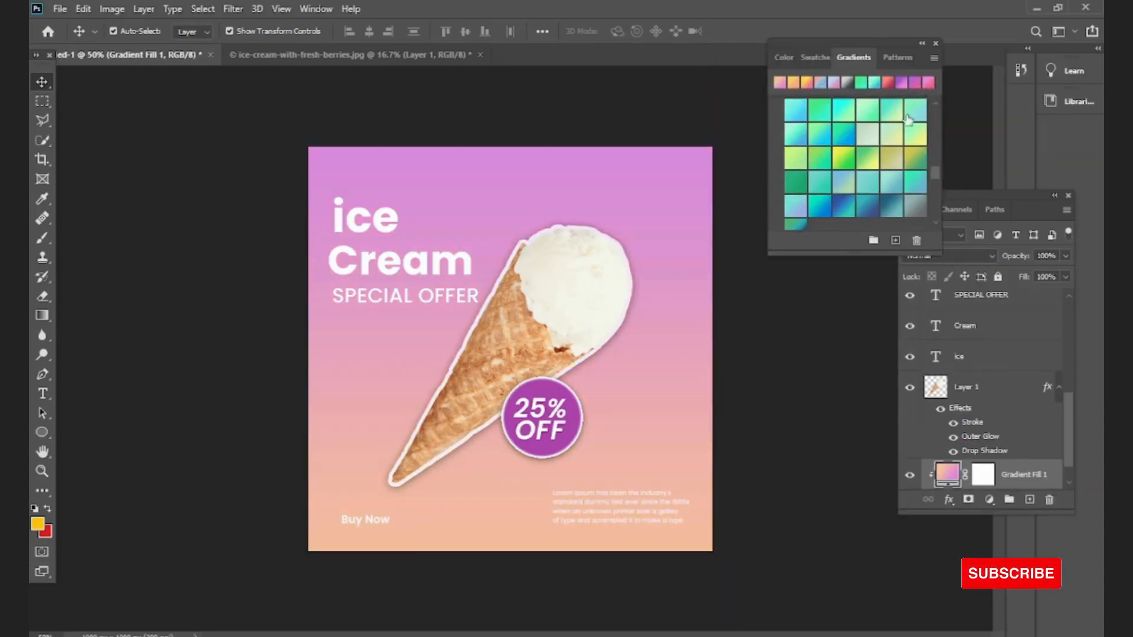
{"action": "scroll", "coordinate": [886, 141], "scroll_direction": "up", "scroll_amount": 3}
{"action": "left_click", "coordinate": [795, 186]}
{"action": "scroll", "coordinate": [817, 187], "scroll_direction": "up", "scroll_amount": 3}
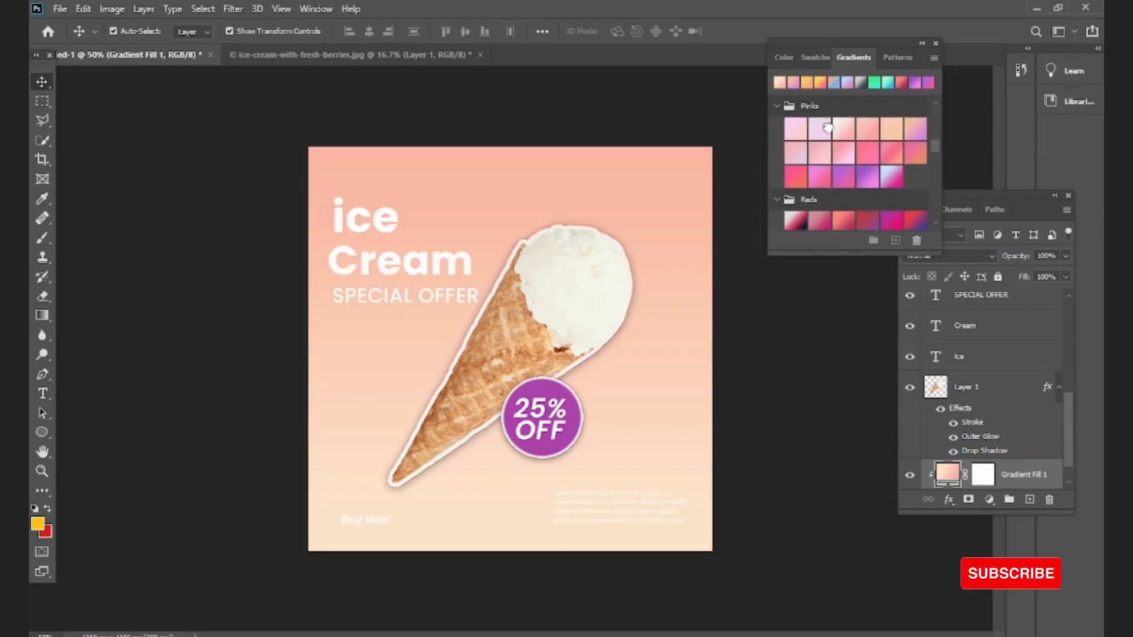
Step: Try several light presets from the Pinks group on the background gradient fill
{"action": "left_click", "coordinate": [828, 129]}
{"action": "left_click", "coordinate": [844, 137]}
{"action": "left_click", "coordinate": [869, 136]}
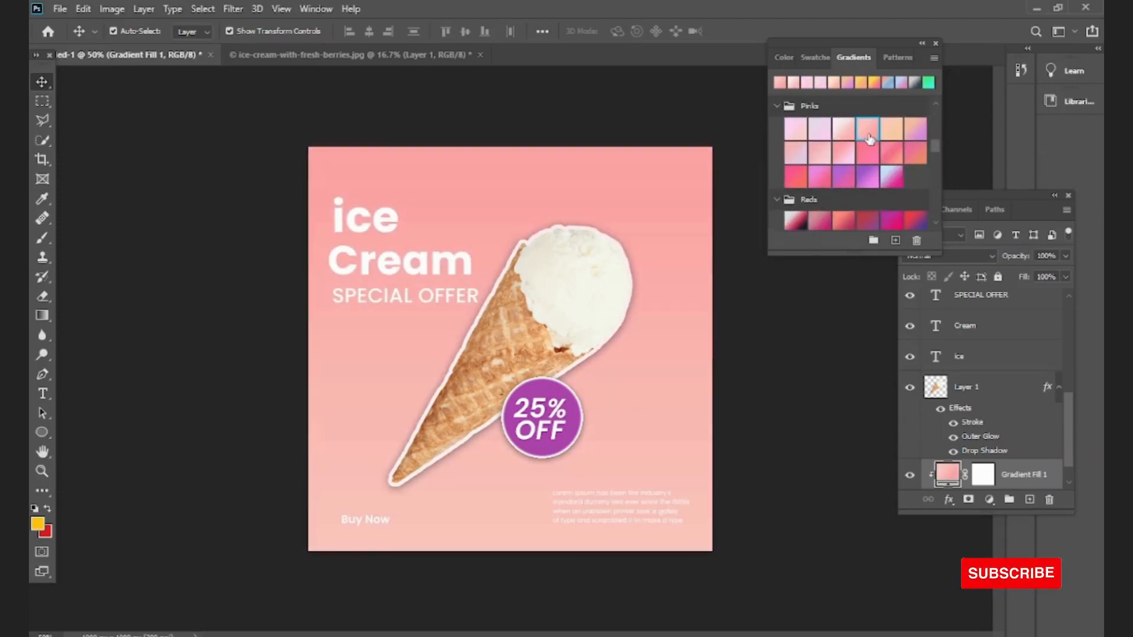
{"action": "left_click", "coordinate": [890, 133]}
{"action": "scroll", "coordinate": [833, 177], "scroll_direction": "up", "scroll_amount": 5}
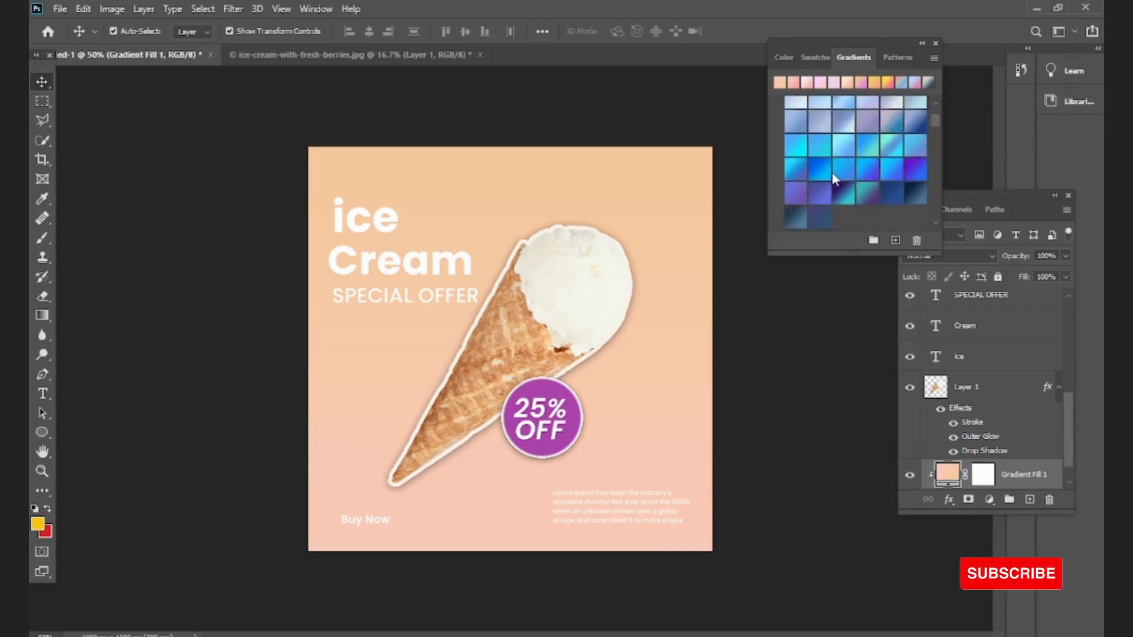
{"action": "scroll", "coordinate": [833, 177], "scroll_direction": "down", "scroll_amount": 5}
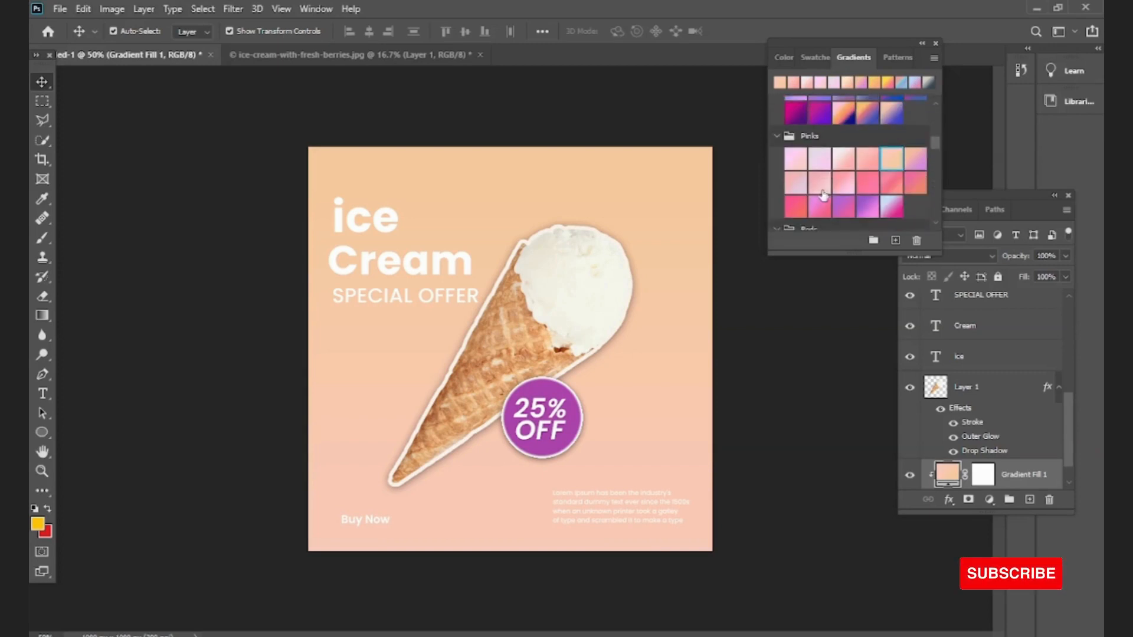
{"action": "left_click", "coordinate": [821, 204]}
{"action": "left_click", "coordinate": [816, 186]}
{"action": "left_click", "coordinate": [843, 182]}
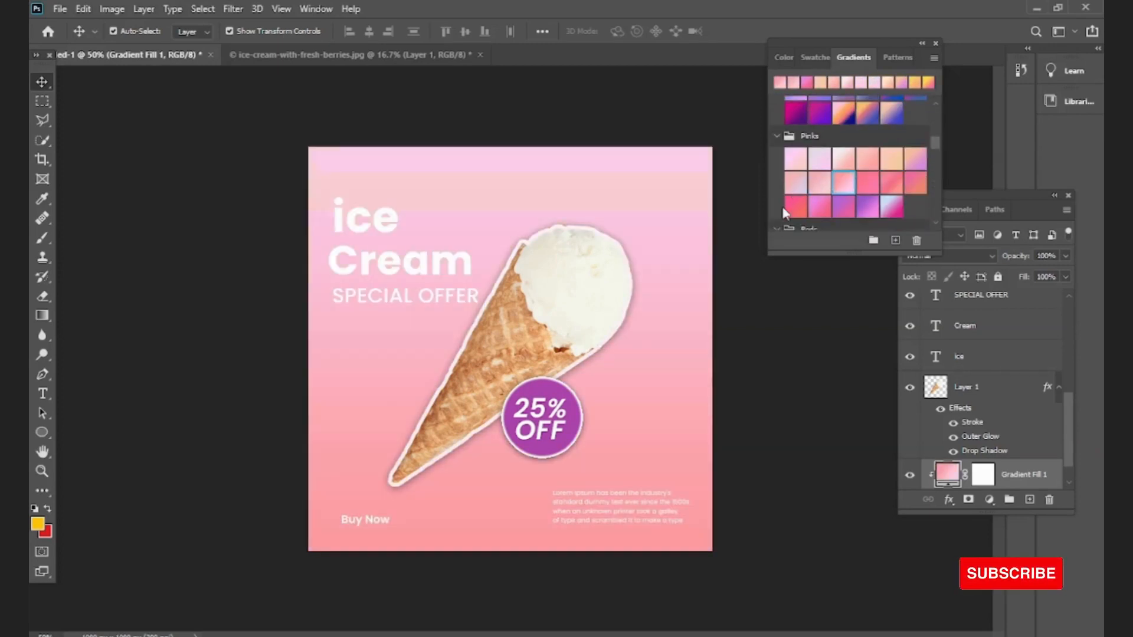
Step: Move the body text slightly down and left within the lower-right corner
{"action": "left_click_drag", "start_coordinate": [596, 511], "coordinate": [635, 525]}
Step: Try to shift the cone and the 25% OFF badge together about 21 px to the right
{"action": "left_click", "coordinate": [550, 341]}
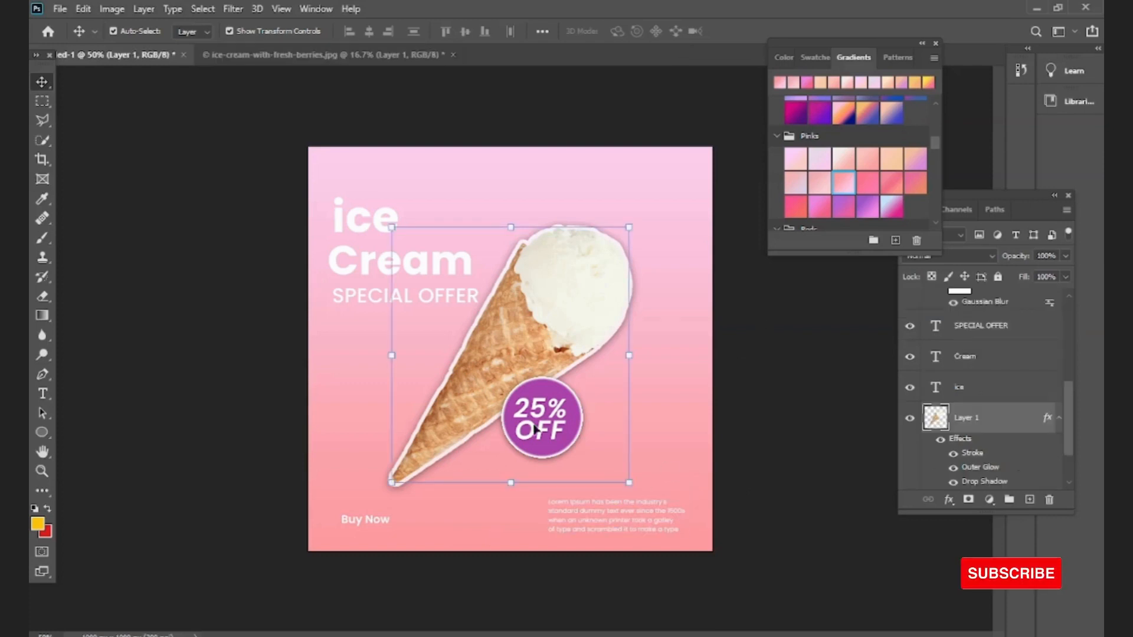
{"action": "left_click", "coordinate": [539, 418]}
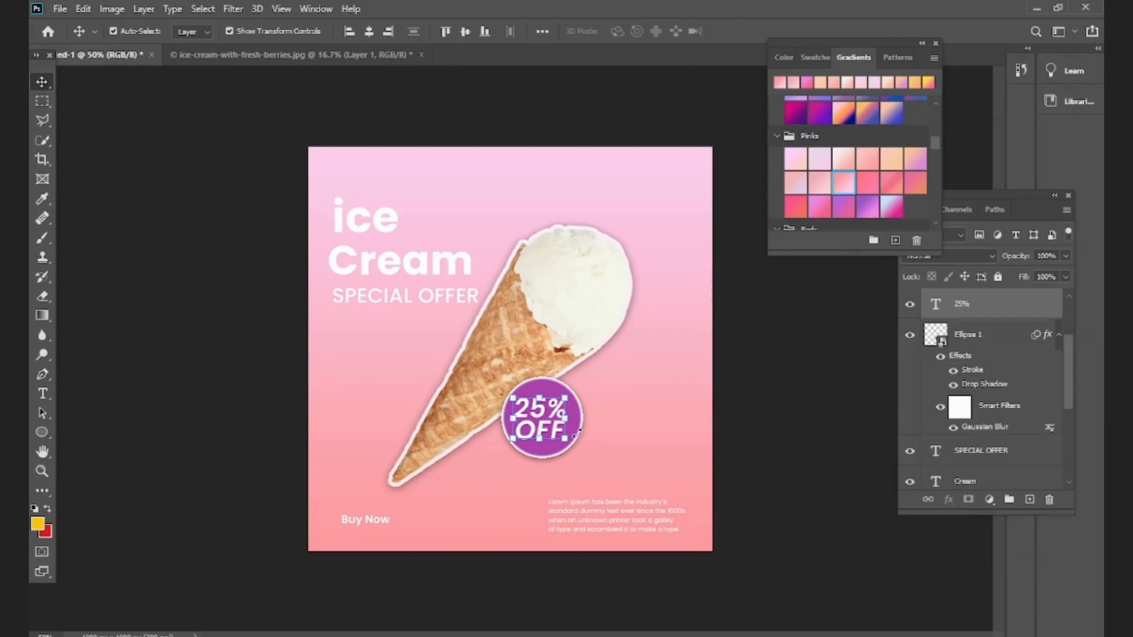
{"action": "left_click", "coordinate": [589, 343]}
{"action": "left_click", "coordinate": [570, 425], "text": "shift"}
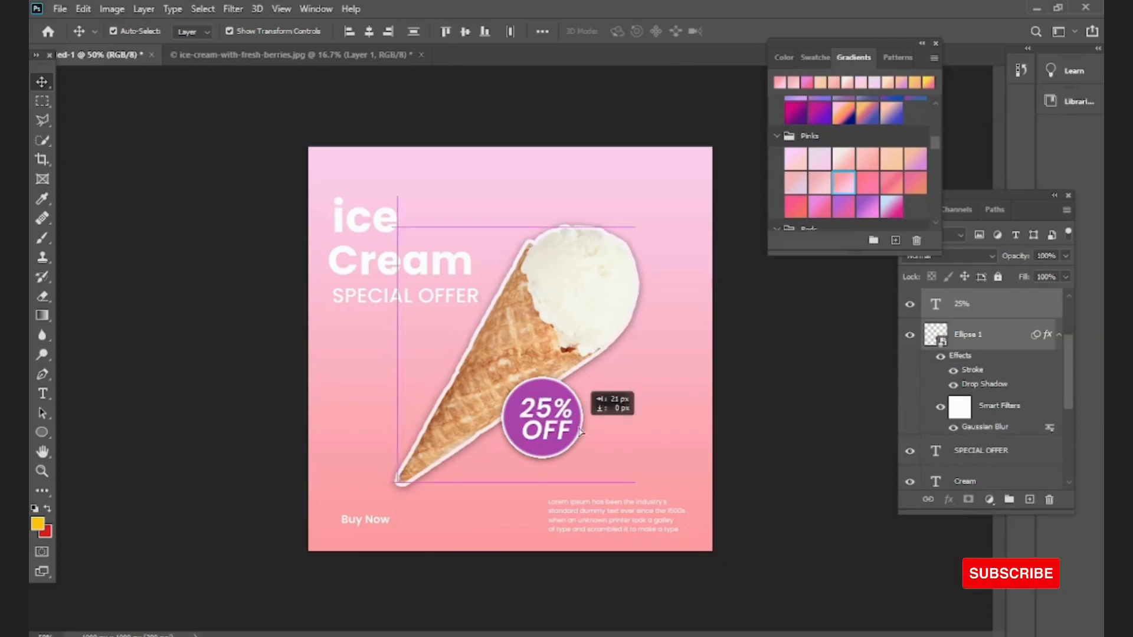
Step: Apply the vivid pink-to-orange preset from the Pinks group to the background gradient fill
{"action": "left_click", "coordinate": [588, 425]}
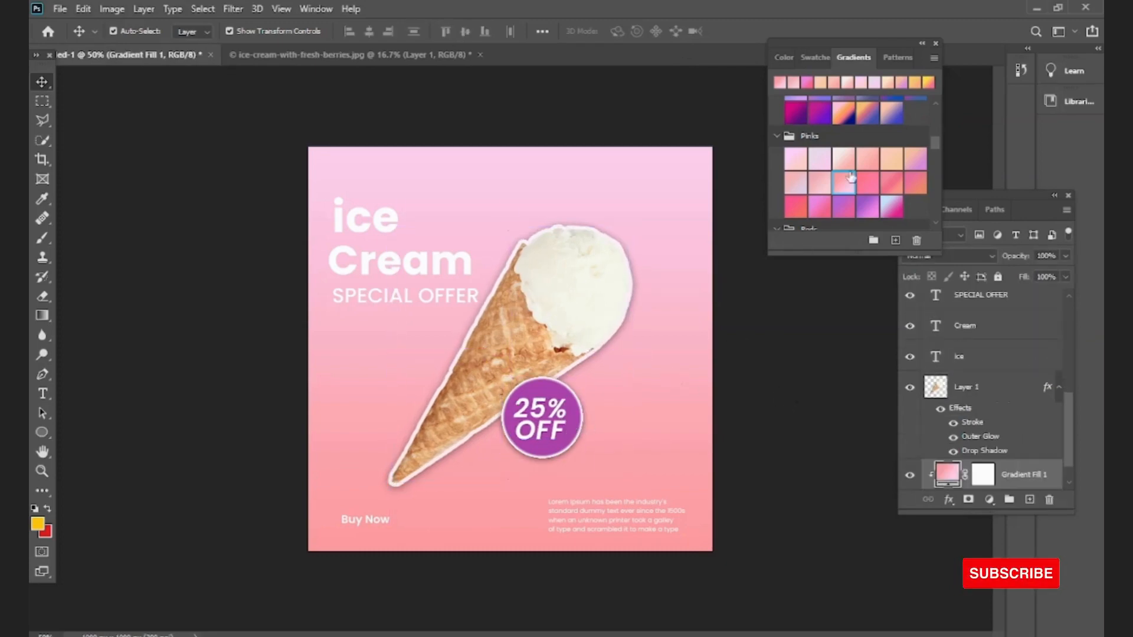
{"action": "left_click", "coordinate": [797, 207]}
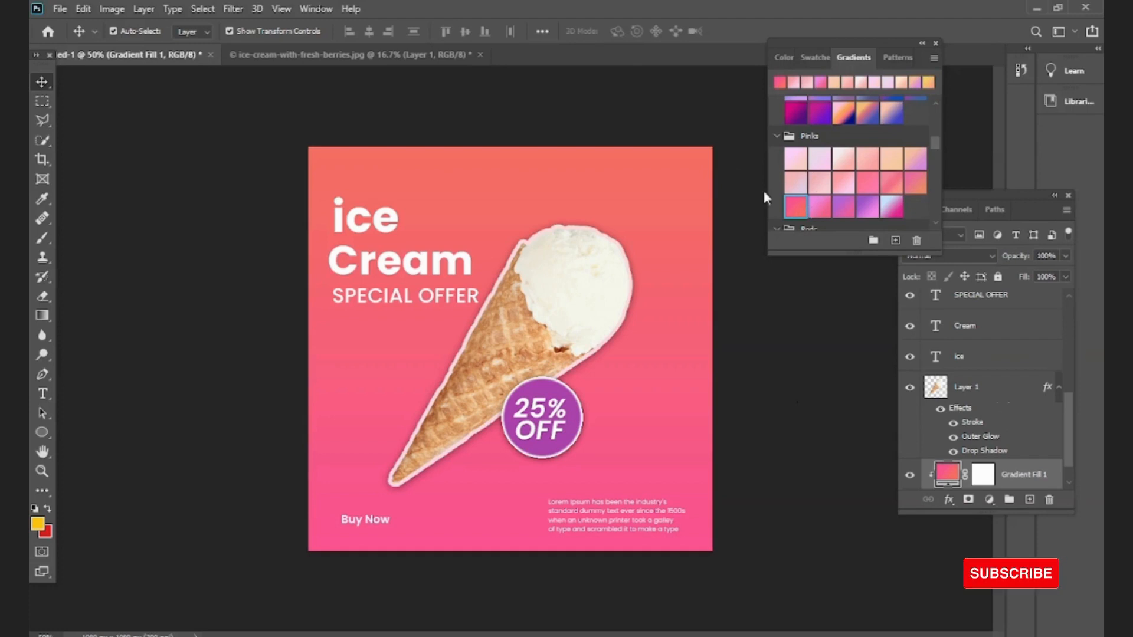
Step: Draw a wavy Pen tool path across the middle of the design, extending beyond both side edges of the canvas
{"action": "left_click", "coordinate": [42, 374]}
{"action": "left_click", "coordinate": [273, 352]}
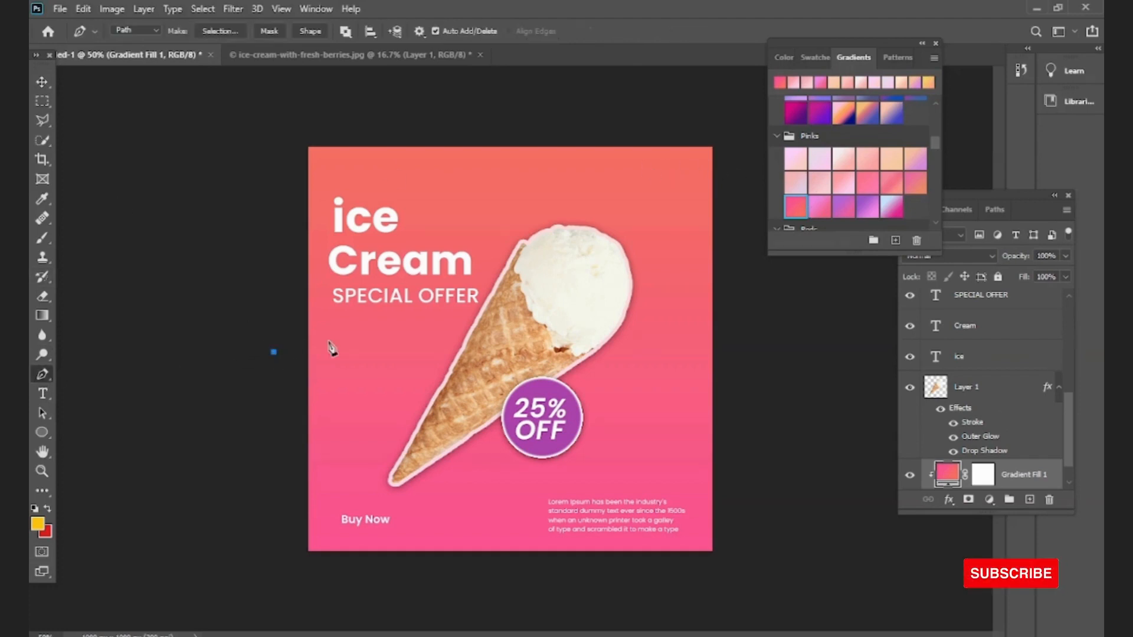
{"action": "left_click_drag", "start_coordinate": [376, 326], "coordinate": [415, 357]}
{"action": "left_click_drag", "start_coordinate": [467, 326], "coordinate": [626, 318]}
{"action": "left_click", "coordinate": [610, 335]}
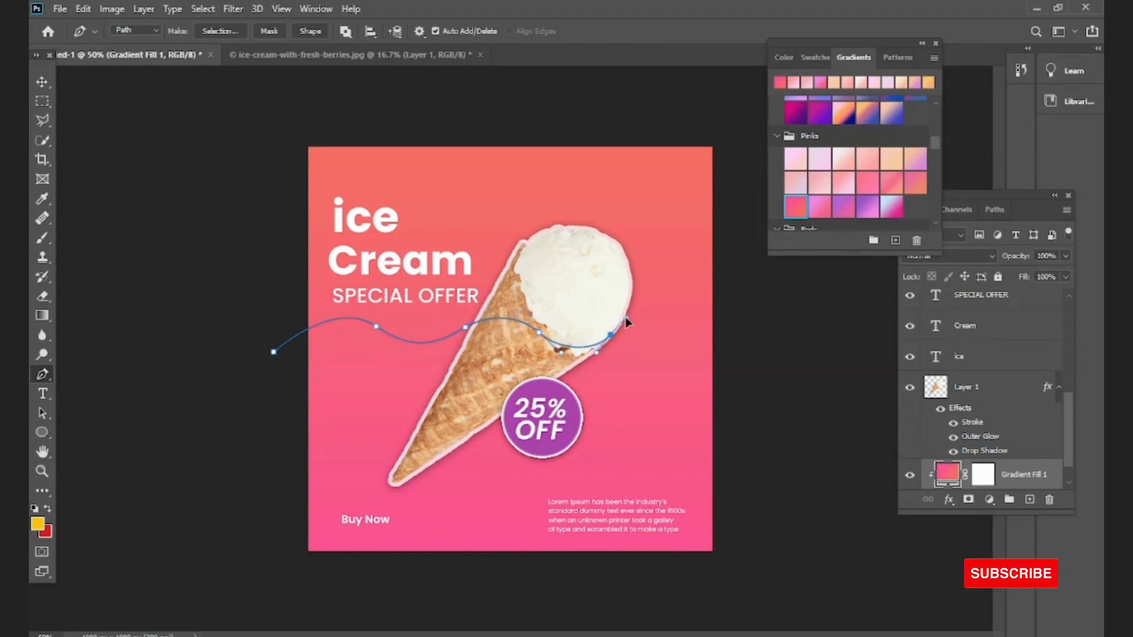
{"action": "left_click_drag", "start_coordinate": [676, 346], "coordinate": [693, 370]}
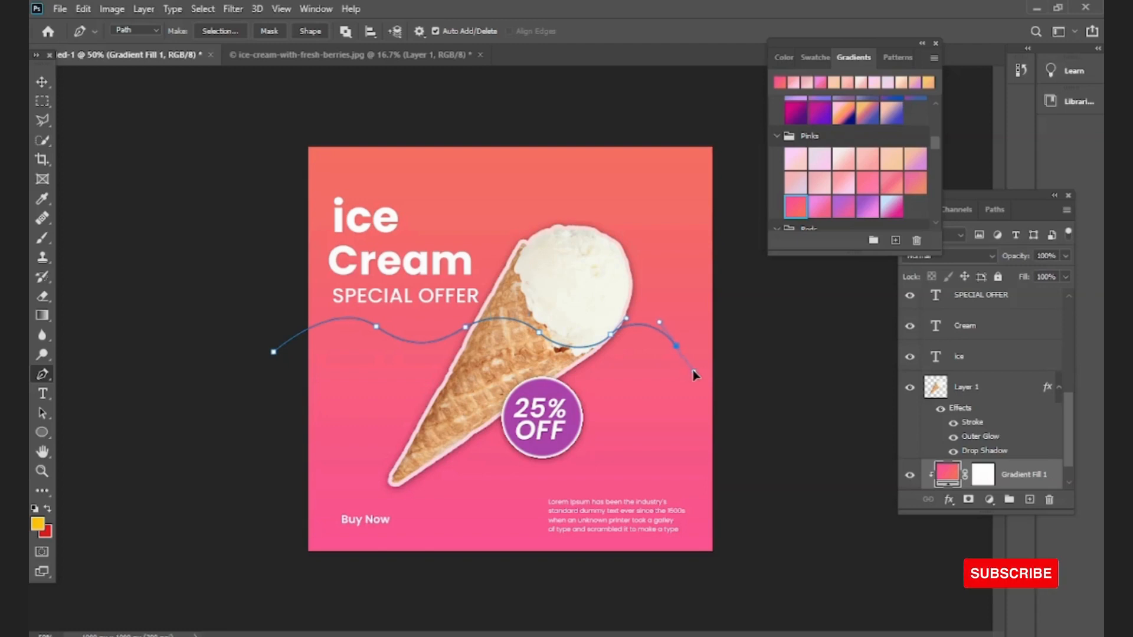
{"action": "left_click", "coordinate": [740, 335]}
{"action": "left_click_drag", "start_coordinate": [744, 335], "coordinate": [764, 332]}
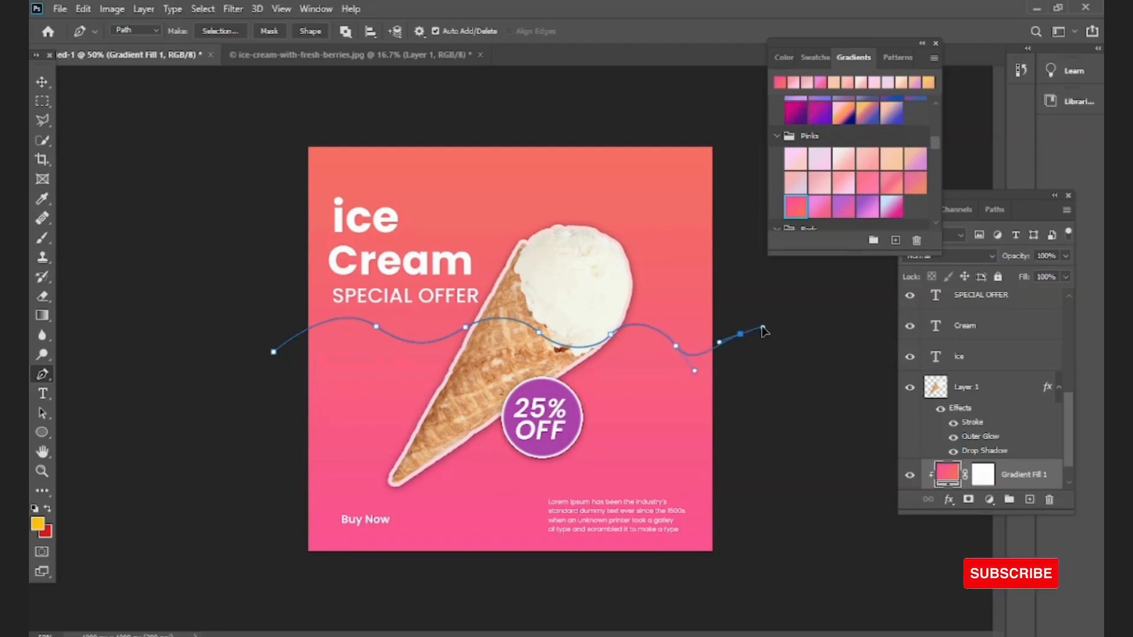
Step: Close the wavy path with an outline looping around and above the canvas, keeping the vivid pink-to-orange background gradient
{"action": "left_click", "coordinate": [740, 139]}
{"action": "left_click", "coordinate": [678, 93]}
{"action": "left_click", "coordinate": [484, 69]}
{"action": "left_click", "coordinate": [330, 73]}
{"action": "left_click", "coordinate": [259, 142]}
{"action": "left_click", "coordinate": [229, 281]}
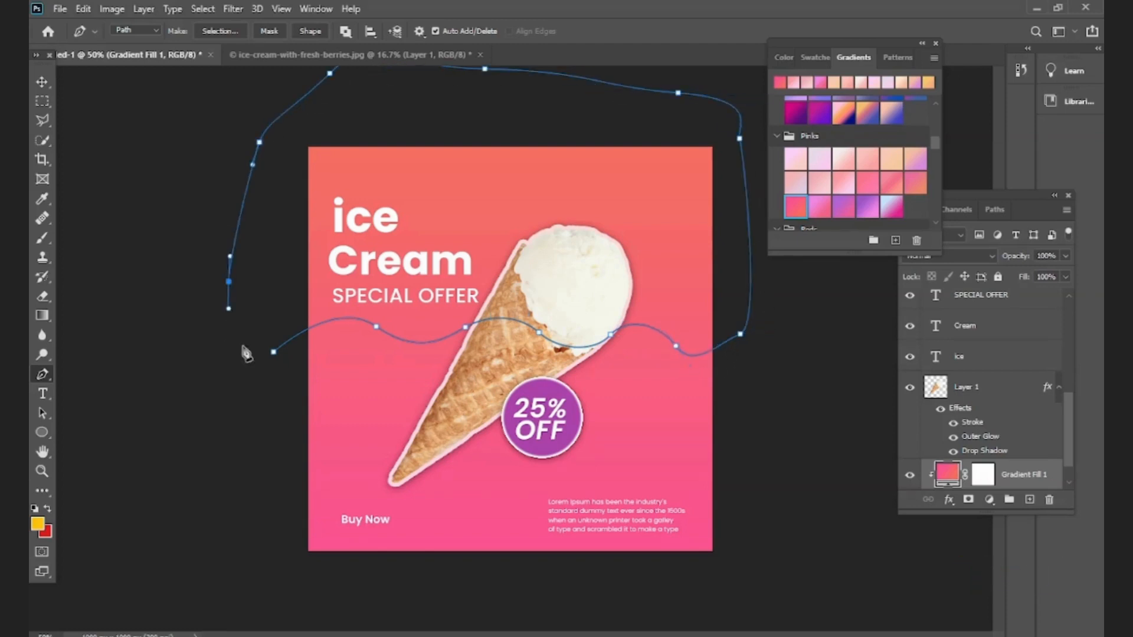
{"action": "left_click", "coordinate": [274, 351]}
{"action": "left_click", "coordinate": [794, 180]}
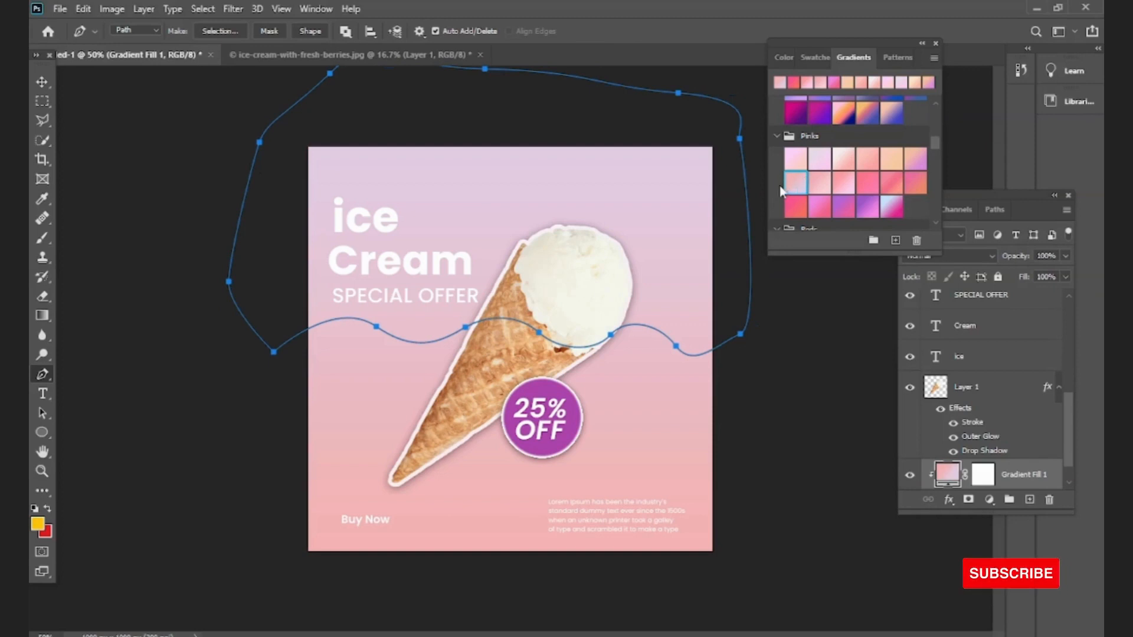
{"action": "key", "text": "ctrl+z"}
Step: Fill the closed wavy path with a solid colour layer, sampling the badge's purple (#ad44ac)
{"action": "left_click", "coordinate": [968, 501]}
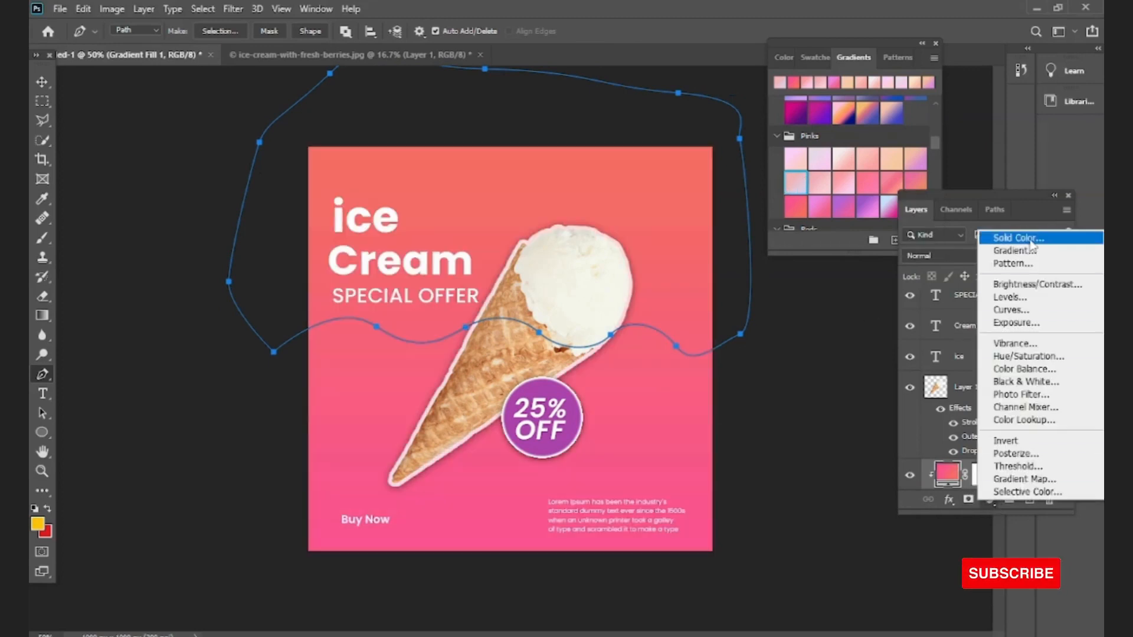
{"action": "left_click", "coordinate": [1003, 232]}
{"action": "left_click_drag", "start_coordinate": [877, 361], "coordinate": [878, 362]}
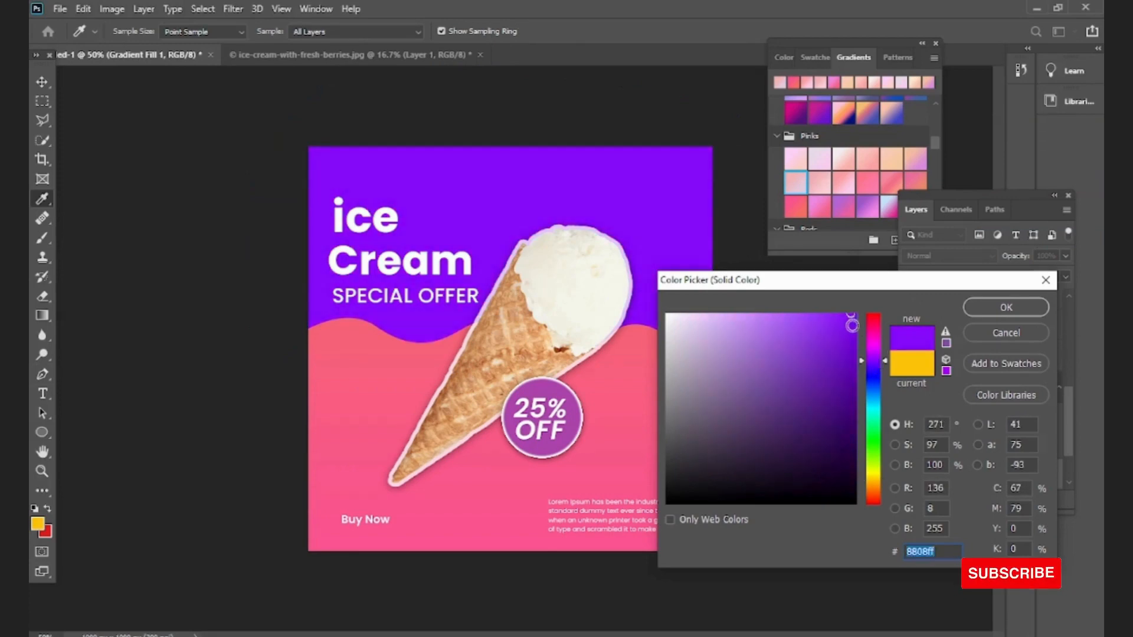
{"action": "mouse_move", "coordinate": [852, 326]}
{"action": "left_mouse_down"}
{"action": "mouse_move", "coordinate": [838, 397]}
{"action": "mouse_move", "coordinate": [843, 352]}
{"action": "mouse_move", "coordinate": [873, 366]}
{"action": "mouse_move", "coordinate": [875, 339]}
{"action": "mouse_move", "coordinate": [875, 375]}
{"action": "left_mouse_up"}
{"action": "left_click", "coordinate": [873, 370]}
{"action": "left_click", "coordinate": [572, 420]}
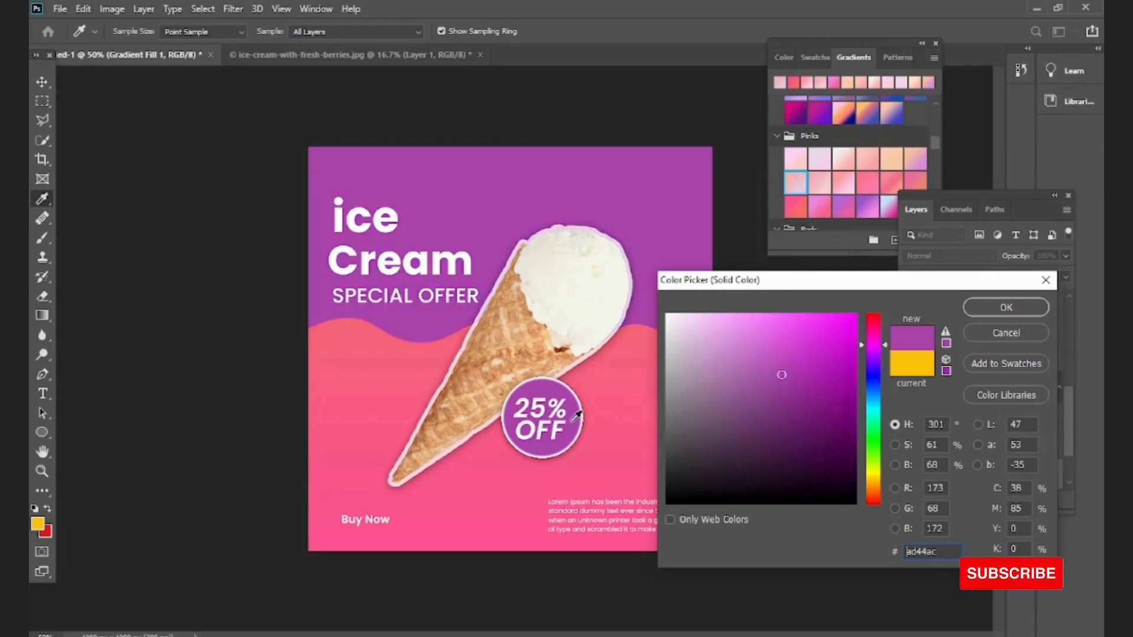
{"action": "left_click", "coordinate": [1005, 307]}
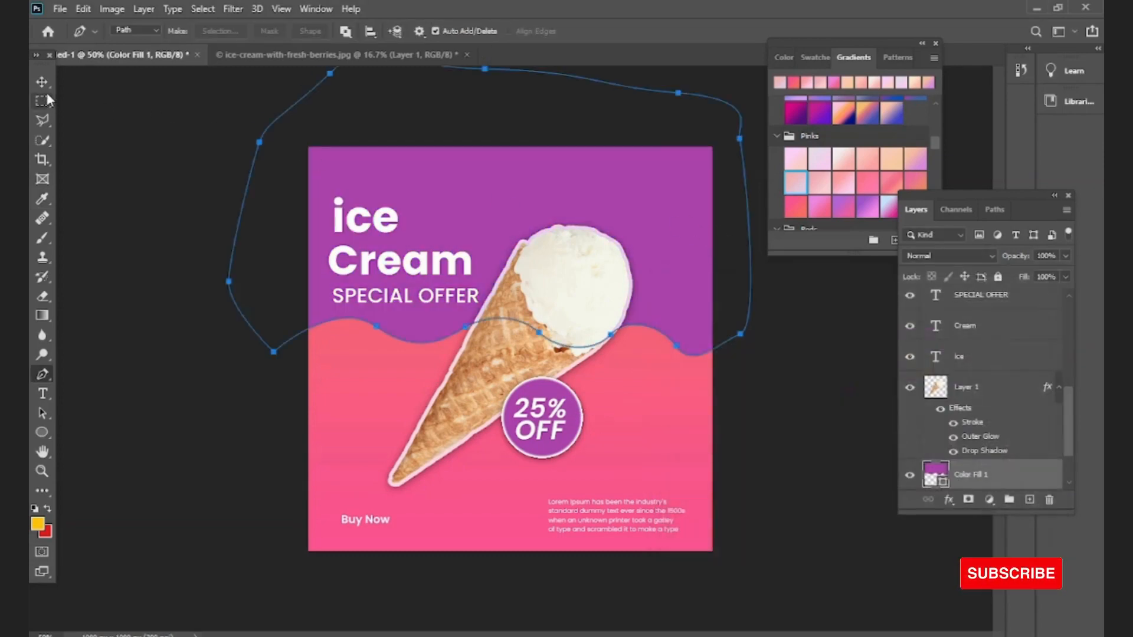
Step: Duplicate the purple wave shape and move the copy slightly upward
{"action": "key", "text": "v"}
{"action": "mouse_move", "coordinate": [656, 263]}
{"action": "left_mouse_down"}
{"action": "mouse_move", "coordinate": [658, 279]}
{"action": "mouse_move", "coordinate": [665, 232]}
{"action": "mouse_move", "coordinate": [670, 257]}
{"action": "left_mouse_up"}
{"action": "left_click", "coordinate": [686, 348]}
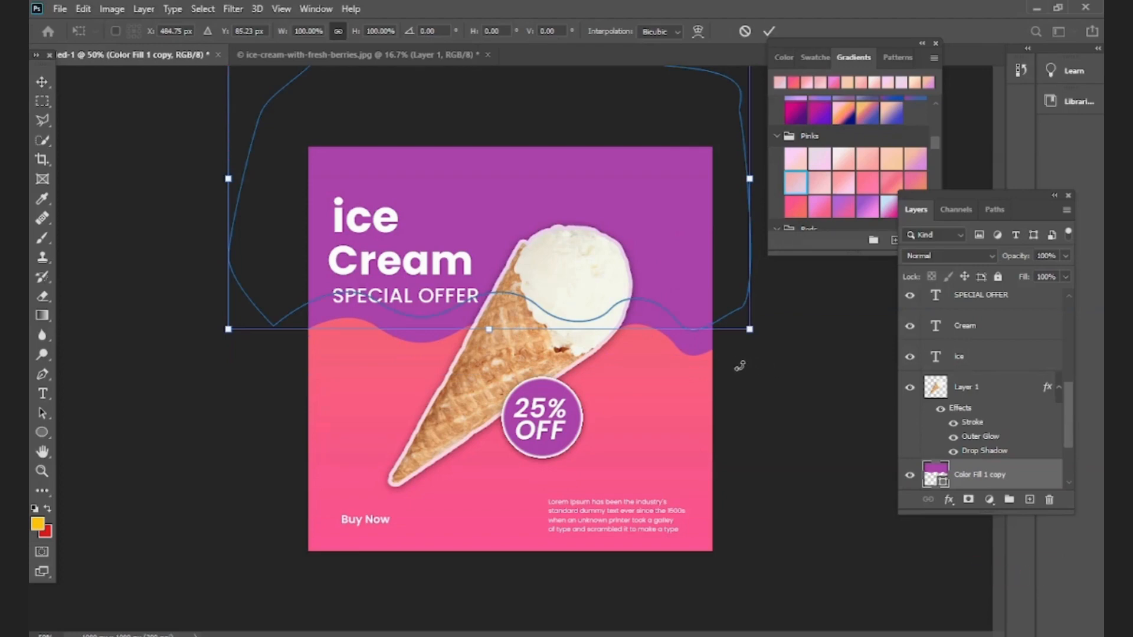
{"action": "left_click", "coordinate": [42, 83]}
{"action": "left_click", "coordinate": [197, 357]}
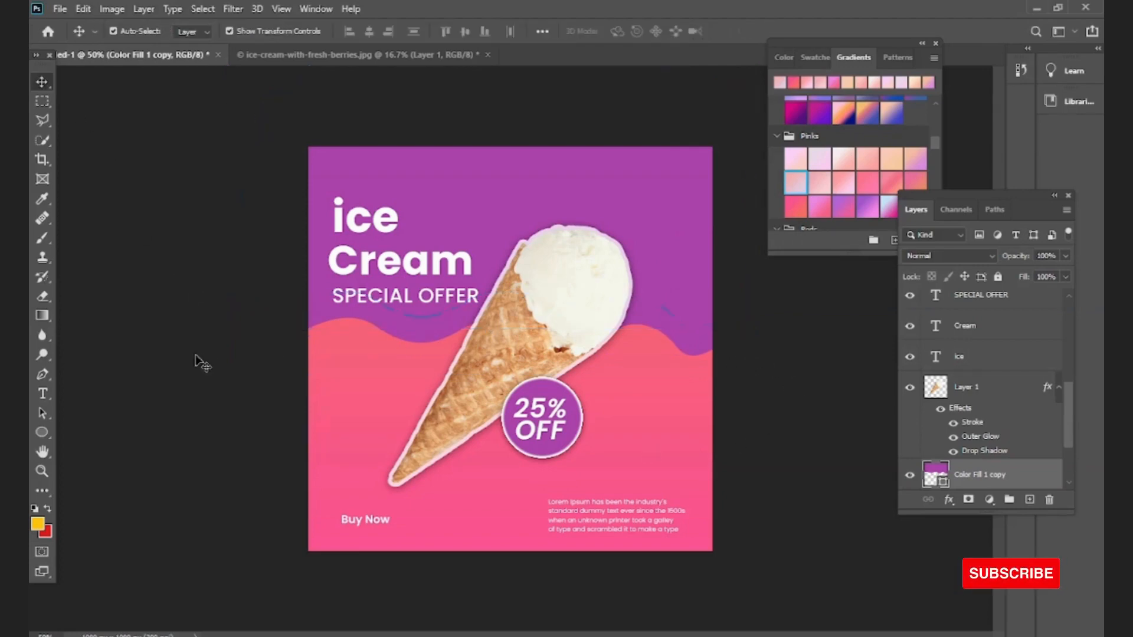
Step: Recolour the rear wave shape white and offset it from the purple copy, leaving a thin white edge along the wave
{"action": "left_click", "coordinate": [423, 340]}
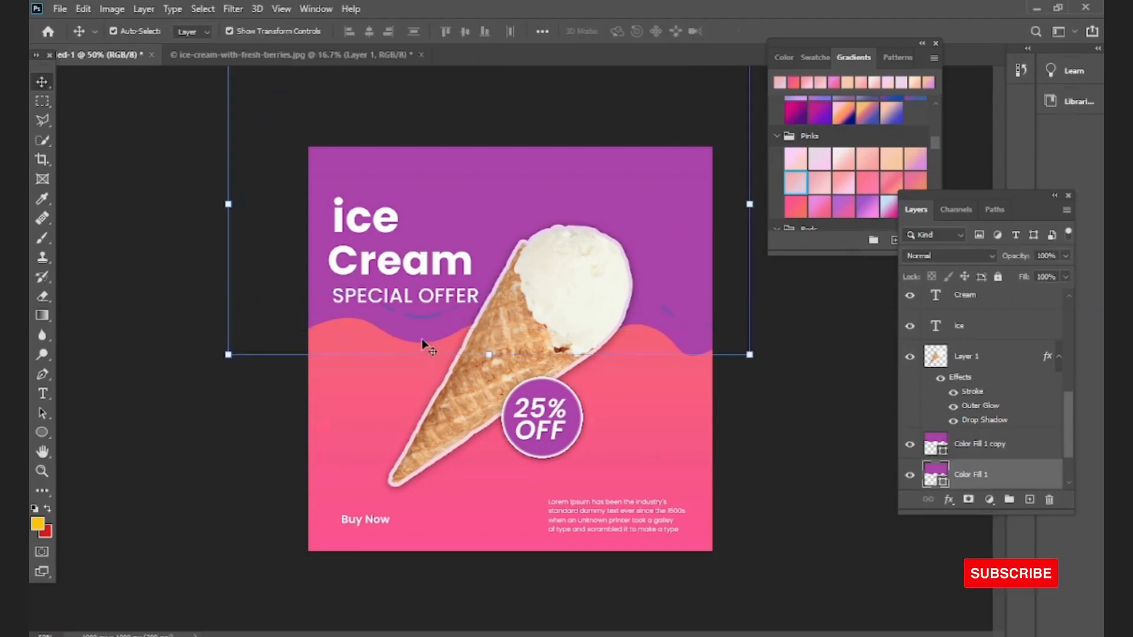
{"action": "double_click", "coordinate": [943, 476]}
{"action": "left_click_drag", "start_coordinate": [702, 332], "coordinate": [704, 366]}
{"action": "left_click", "coordinate": [979, 307]}
{"action": "left_click", "coordinate": [828, 383]}
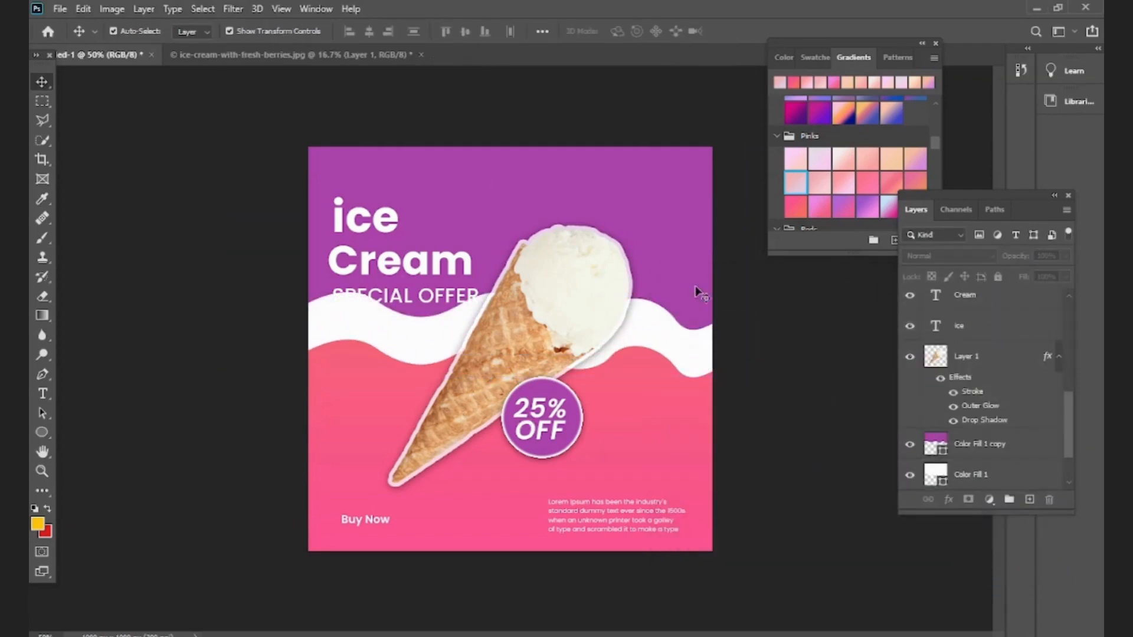
{"action": "left_click_drag", "start_coordinate": [677, 270], "coordinate": [679, 308]}
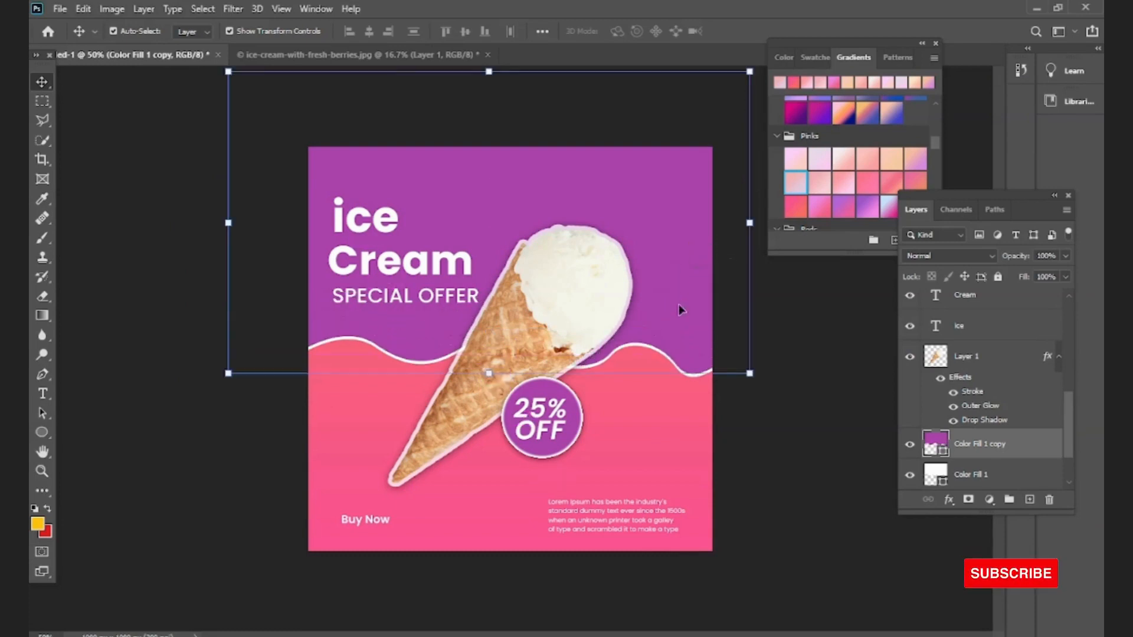
{"action": "left_click", "coordinate": [827, 364]}
Step: Slightly enlarge the Buy Now text
{"action": "double_click", "coordinate": [374, 521]}
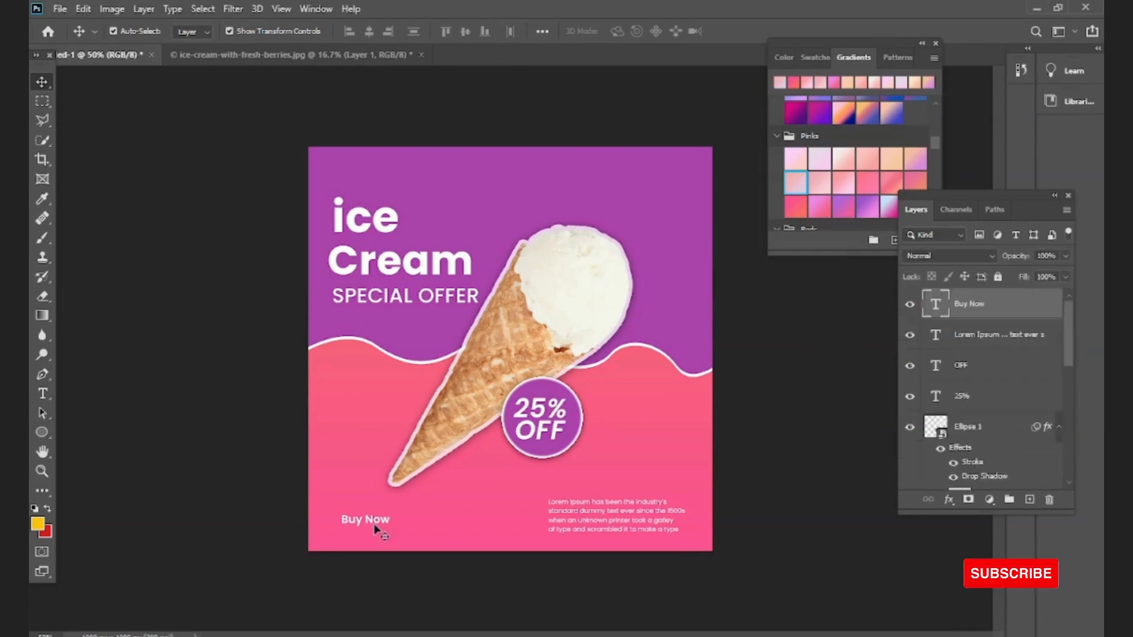
{"action": "left_click_drag", "start_coordinate": [376, 37], "coordinate": [378, 37]}
{"action": "left_click", "coordinate": [156, 178]}
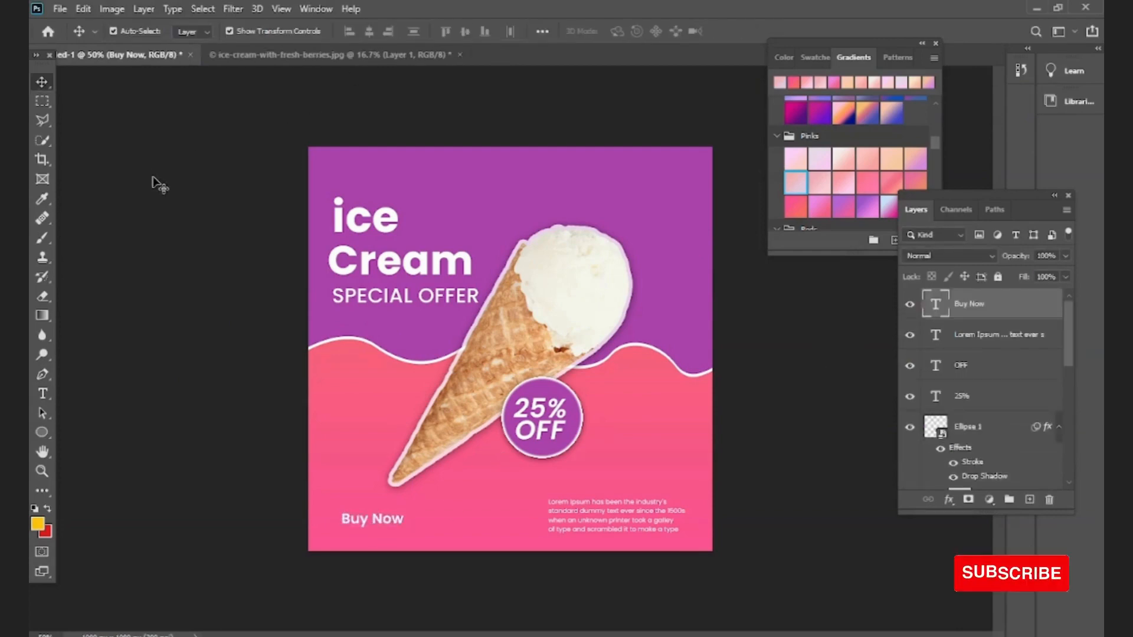
{"action": "left_click", "coordinate": [152, 180]}
Step: Set the SPECIAL OFFER text to 12.01 pt in the Poppins Regular style
{"action": "double_click", "coordinate": [393, 304]}
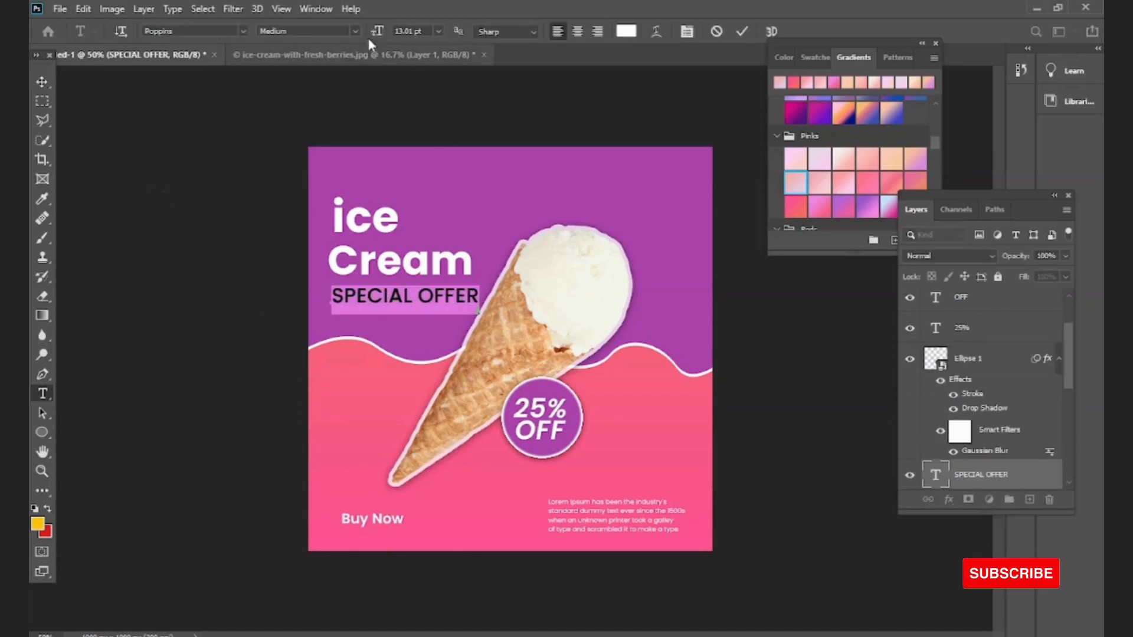
{"action": "left_click_drag", "start_coordinate": [381, 36], "coordinate": [383, 35]}
{"action": "left_click", "coordinate": [356, 32]}
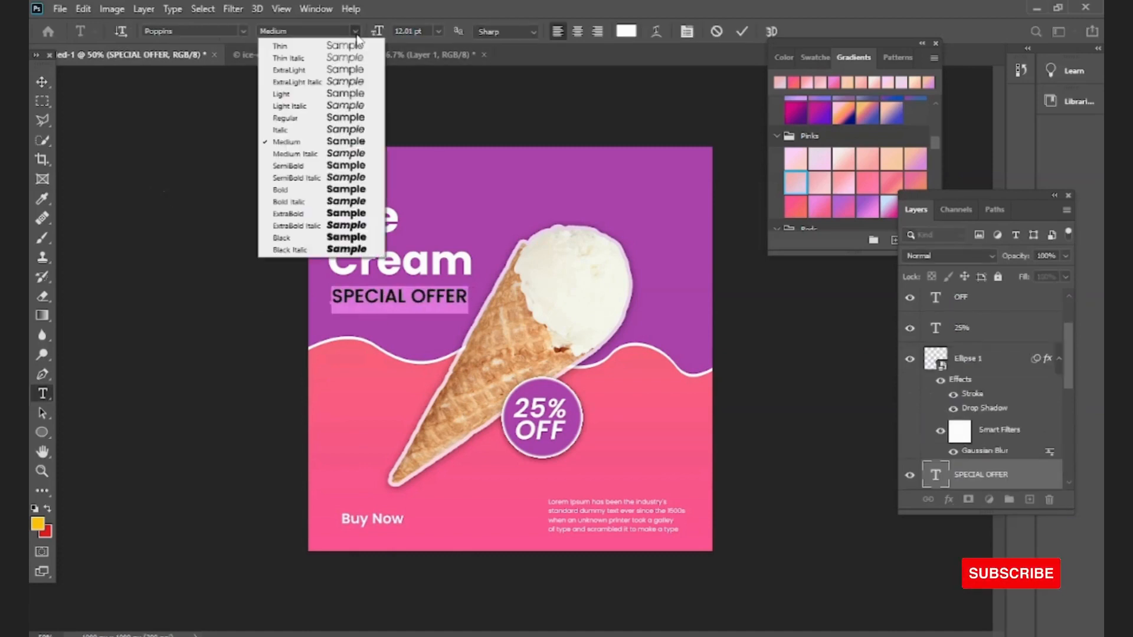
{"action": "left_click", "coordinate": [295, 118]}
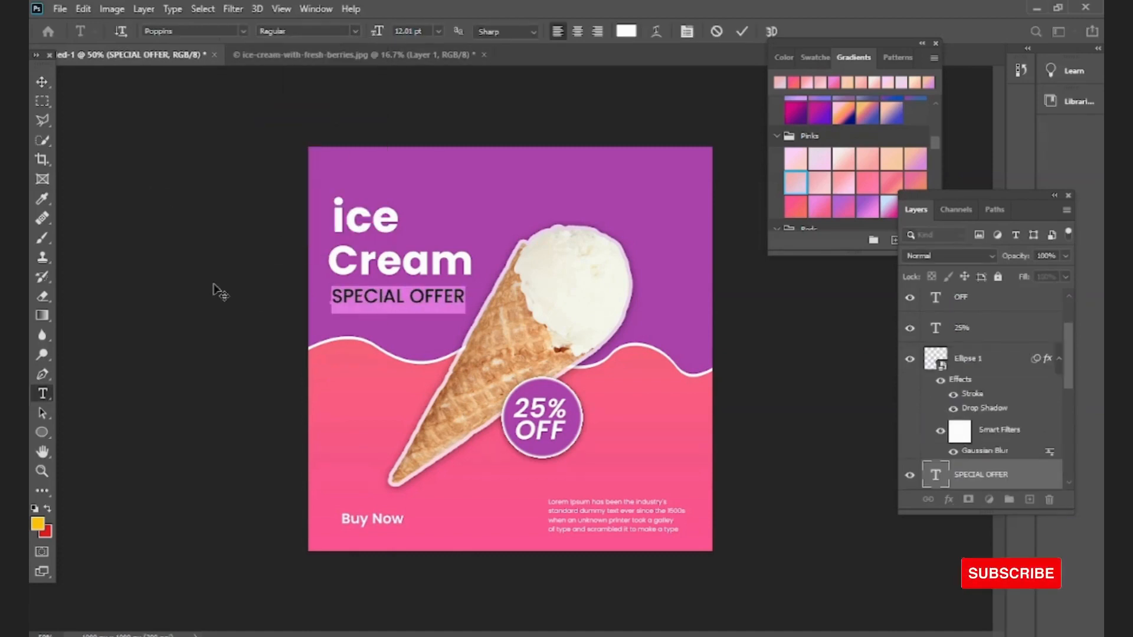
{"action": "left_click", "coordinate": [42, 82]}
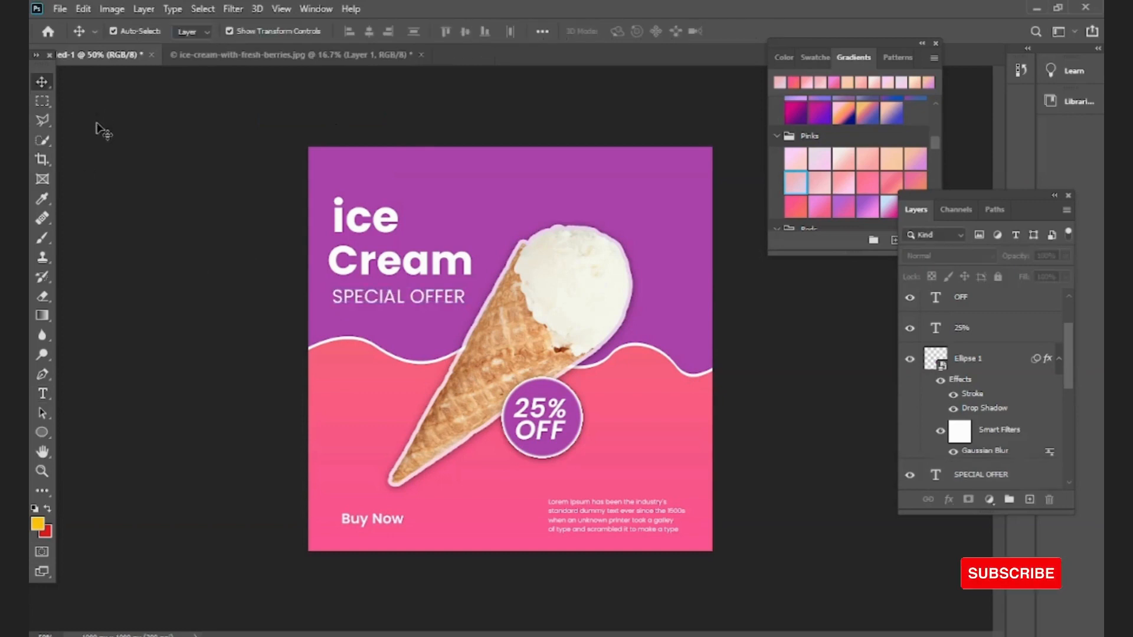
Step: Nudge the headline words ice and Cream slightly down toward the SPECIAL OFFER line
{"action": "left_click", "coordinate": [400, 273]}
{"action": "left_click", "coordinate": [366, 219]}
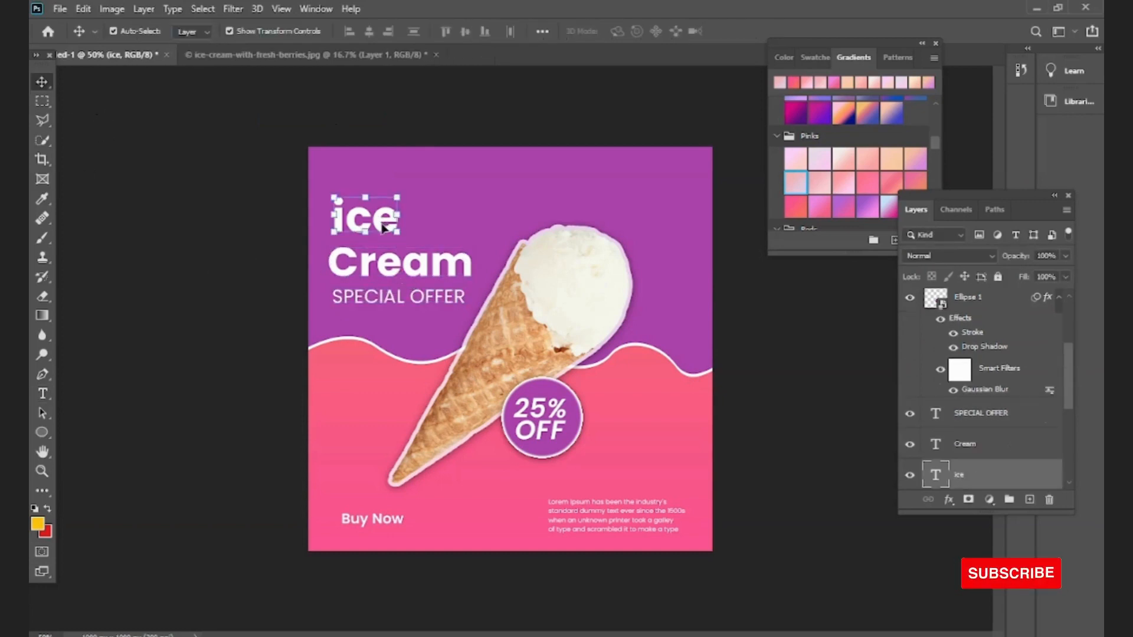
{"action": "left_click", "coordinate": [204, 316]}
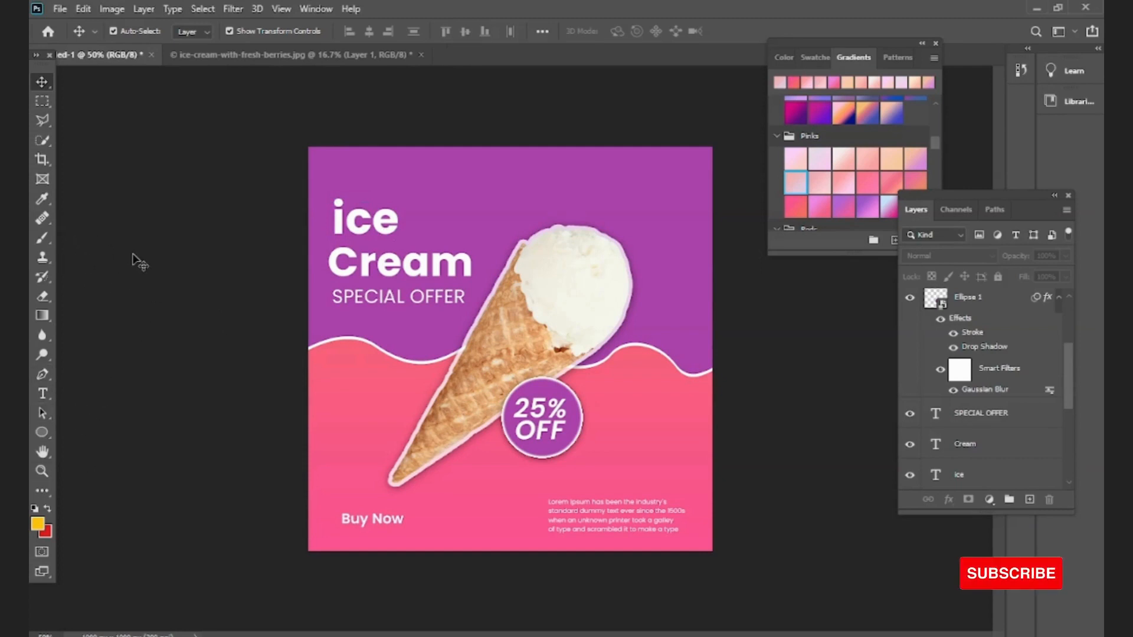
Step: Duplicate the purple wave shape up to the top edge of the design and recolour the copy near-white
{"action": "left_click", "coordinate": [396, 332]}
{"action": "left_click_drag", "start_coordinate": [392, 334], "coordinate": [397, 134]}
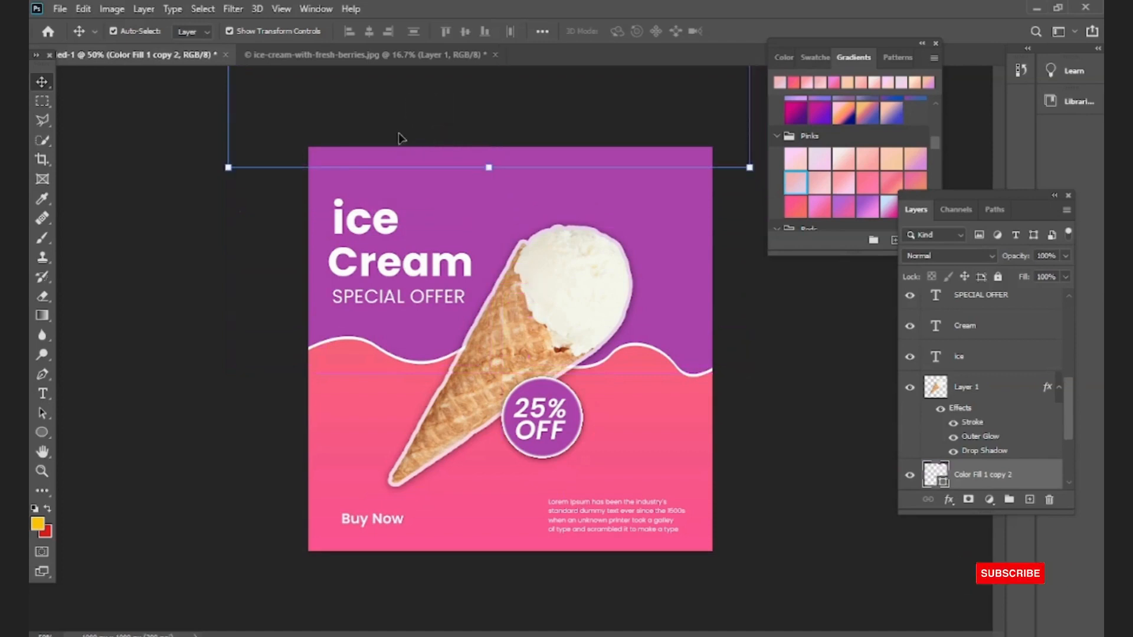
{"action": "double_click", "coordinate": [937, 476]}
{"action": "mouse_move", "coordinate": [817, 361]}
{"action": "left_mouse_down"}
{"action": "mouse_move", "coordinate": [702, 319]}
{"action": "mouse_move", "coordinate": [673, 399]}
{"action": "mouse_move", "coordinate": [823, 468]}
{"action": "mouse_move", "coordinate": [839, 382]}
{"action": "mouse_move", "coordinate": [742, 395]}
{"action": "mouse_move", "coordinate": [670, 314]}
{"action": "mouse_move", "coordinate": [678, 470]}
{"action": "mouse_move", "coordinate": [834, 382]}
{"action": "mouse_move", "coordinate": [806, 369]}
{"action": "left_mouse_up"}
{"action": "mouse_move", "coordinate": [877, 354]}
{"action": "left_mouse_down"}
{"action": "mouse_move", "coordinate": [876, 458]}
{"action": "mouse_move", "coordinate": [876, 376]}
{"action": "left_mouse_up"}
{"action": "left_click_drag", "start_coordinate": [800, 366], "coordinate": [678, 324]}
{"action": "left_click_drag", "start_coordinate": [873, 376], "coordinate": [871, 353]}
{"action": "left_click", "coordinate": [712, 340]}
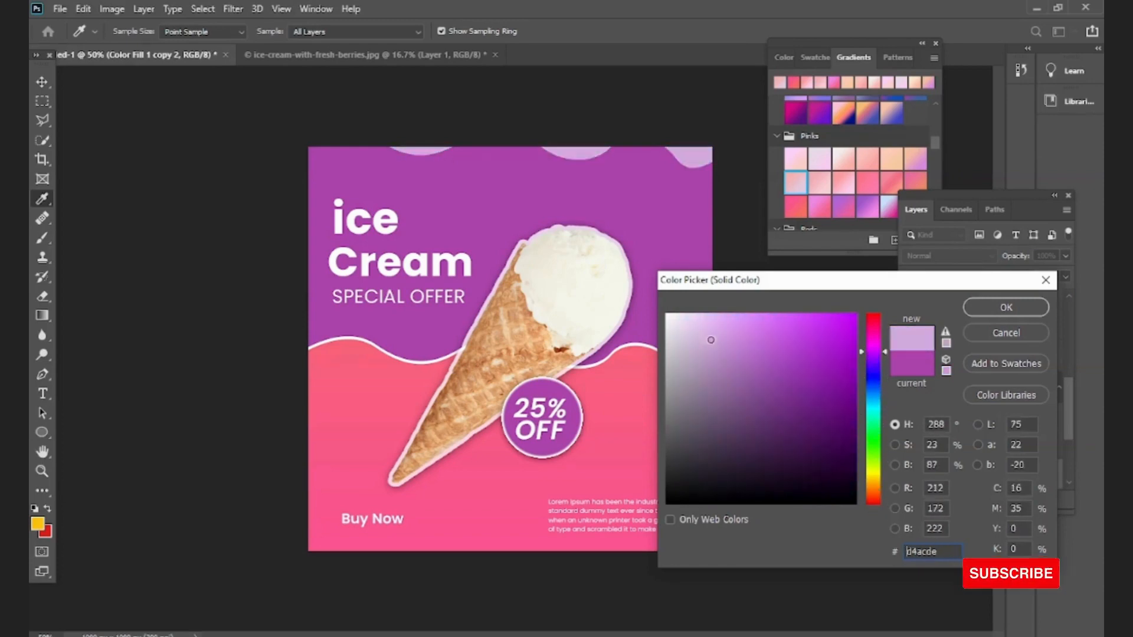
{"action": "left_click_drag", "start_coordinate": [711, 340], "coordinate": [664, 318]}
{"action": "left_click", "coordinate": [971, 307]}
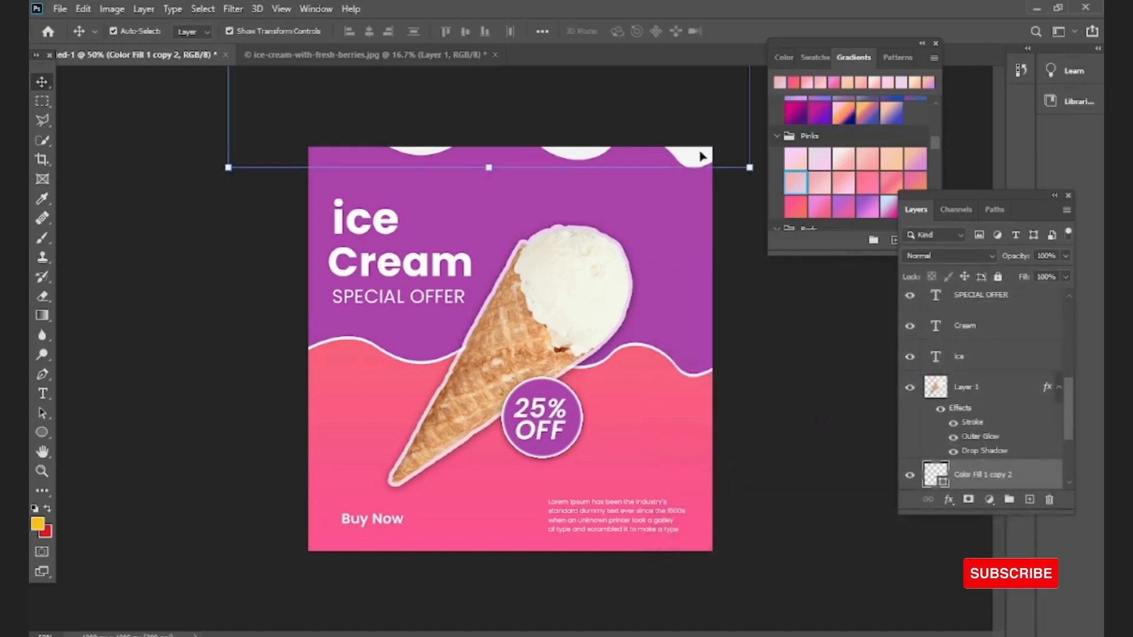
Step: Move the near-white wave down across the top edge of the canvas and scale it to 104.90%
{"action": "left_click_drag", "start_coordinate": [702, 156], "coordinate": [683, 172]}
{"action": "key", "text": "ctrl+t"}
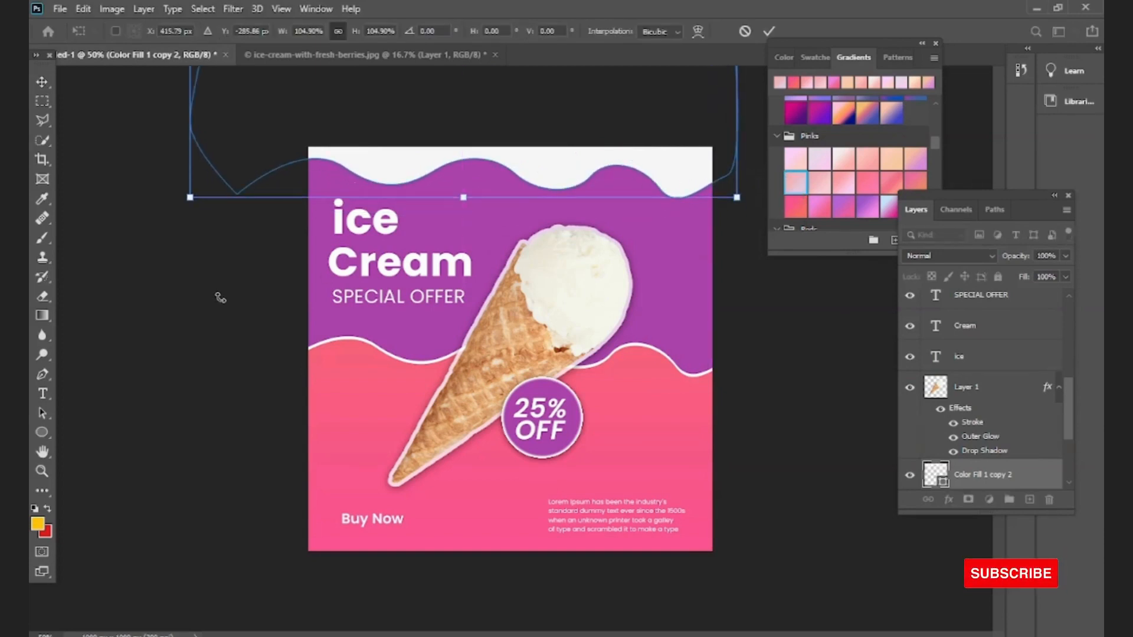
{"action": "left_click", "coordinate": [44, 82]}
{"action": "left_click", "coordinate": [79, 140]}
Step: Add a drop shadow with 21% opacity to the purple wave shape
{"action": "left_click", "coordinate": [412, 343]}
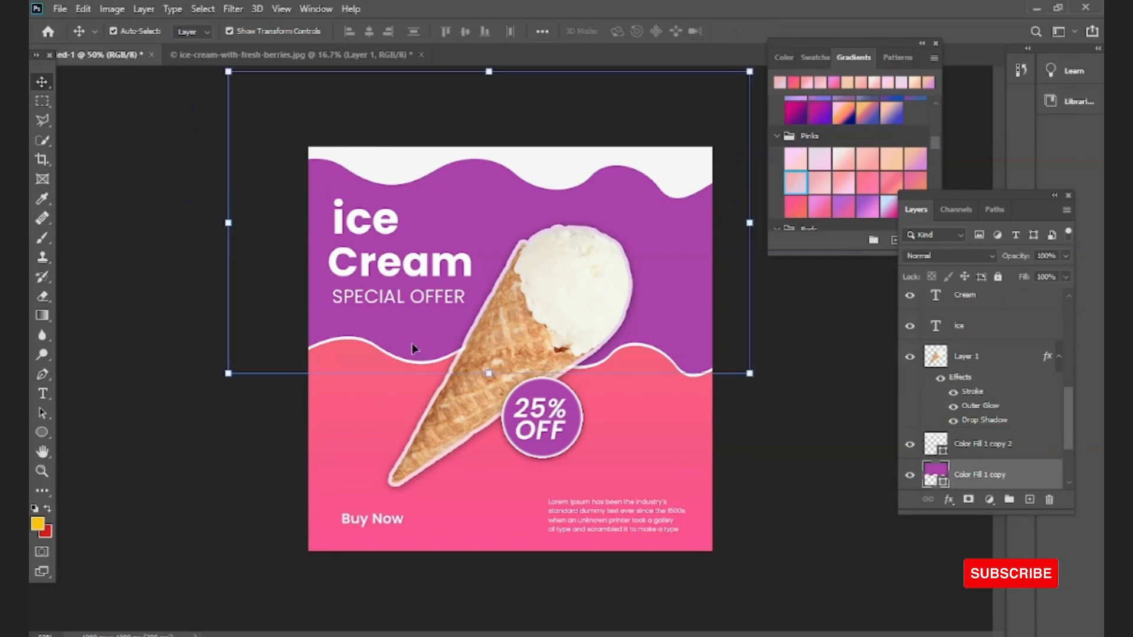
{"action": "left_click", "coordinate": [949, 499]}
{"action": "left_click", "coordinate": [986, 349]}
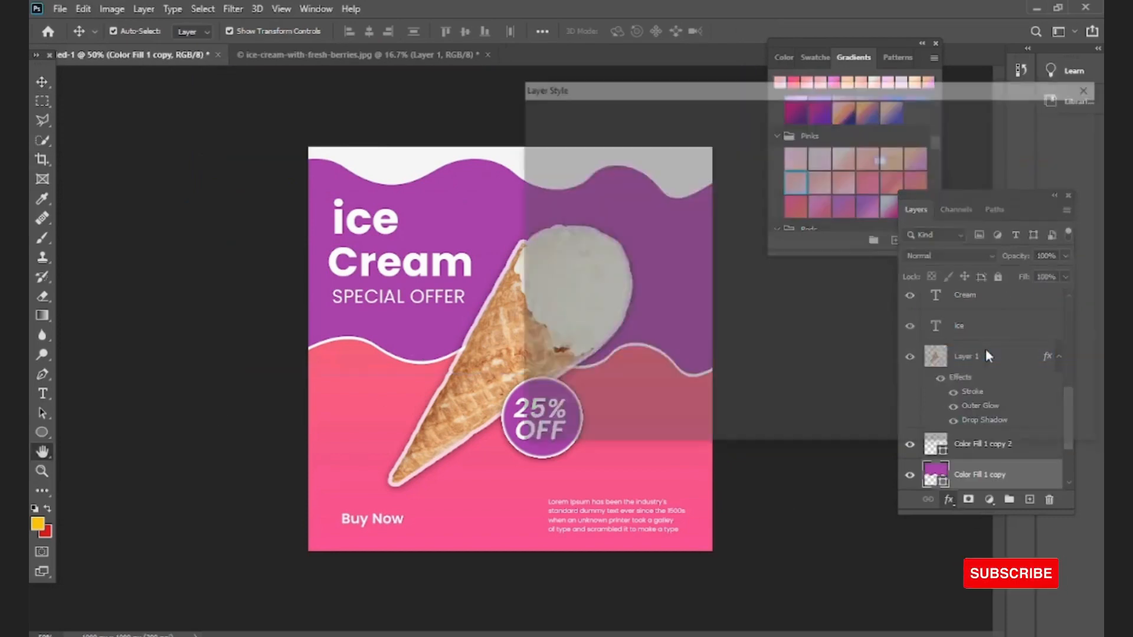
{"action": "left_click", "coordinate": [724, 277]}
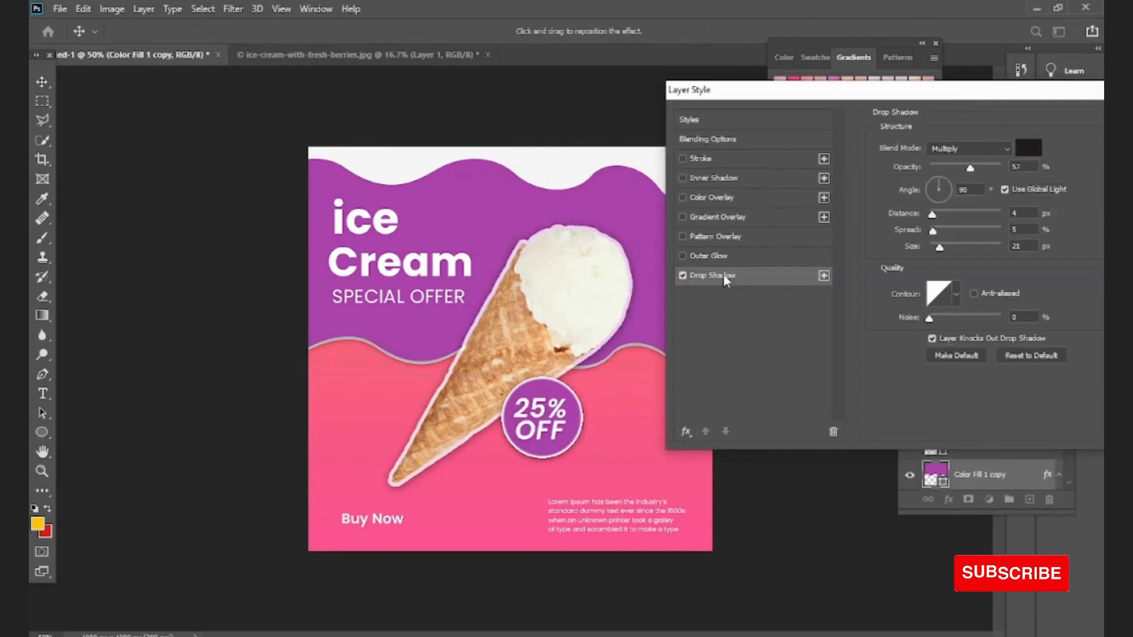
{"action": "left_click_drag", "start_coordinate": [971, 169], "coordinate": [955, 170]}
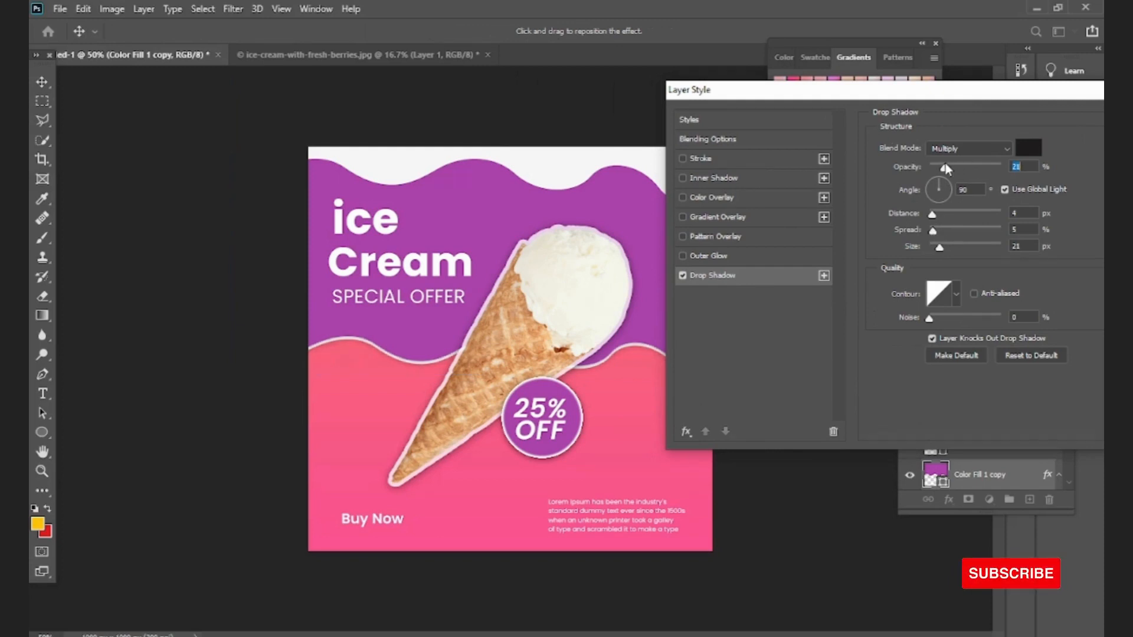
{"action": "left_click_drag", "start_coordinate": [311, 465], "coordinate": [368, 372]}
{"action": "left_click_drag", "start_coordinate": [1067, 92], "coordinate": [955, 94]}
{"action": "left_click", "coordinate": [1084, 117]}
Step: Move the white wave beneath the purple one slightly down to thicken the visible white edge
{"action": "left_click", "coordinate": [731, 399]}
{"action": "left_click", "coordinate": [693, 377]}
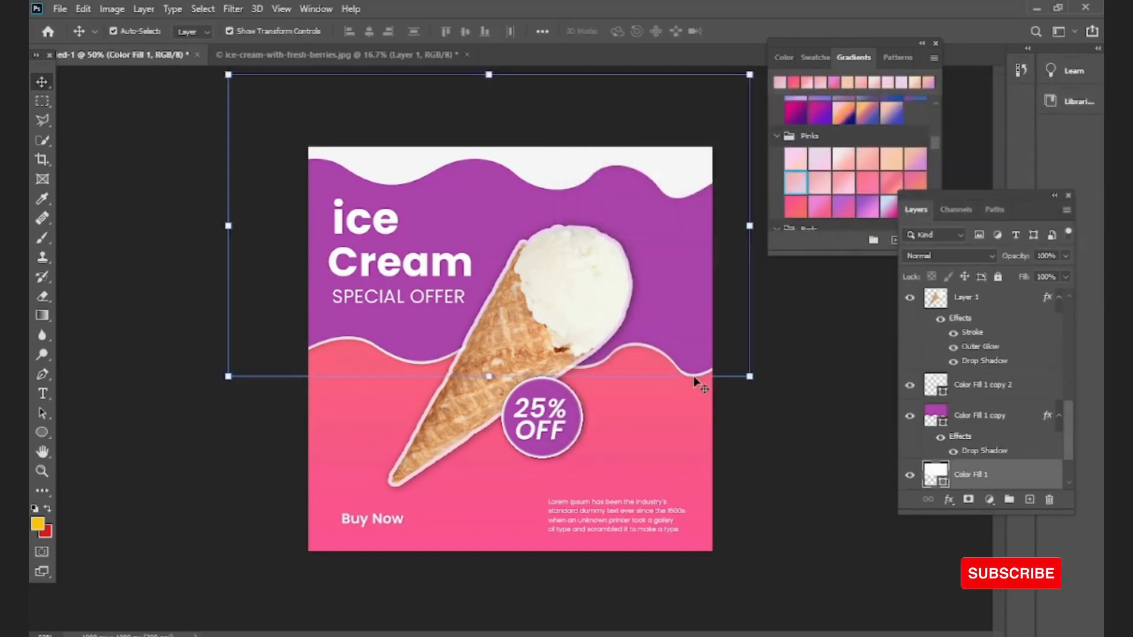
{"action": "left_click_drag", "start_coordinate": [694, 376], "coordinate": [699, 382]}
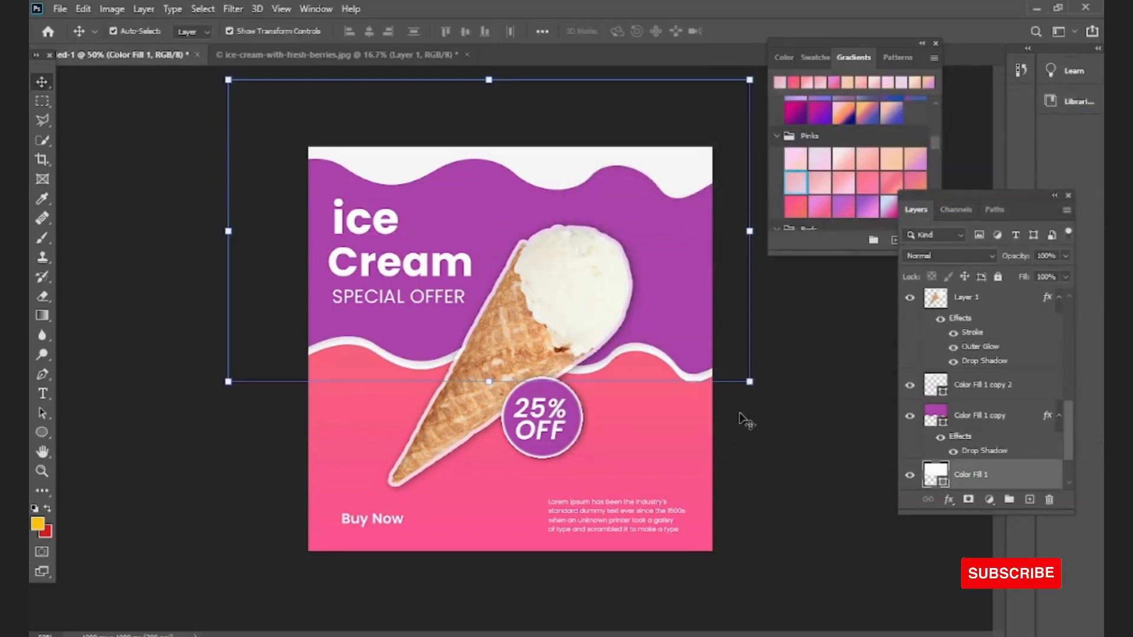
Step: Try a drop shadow with 100% opacity on the white wave beneath the purple one
{"action": "left_click", "coordinate": [949, 500]}
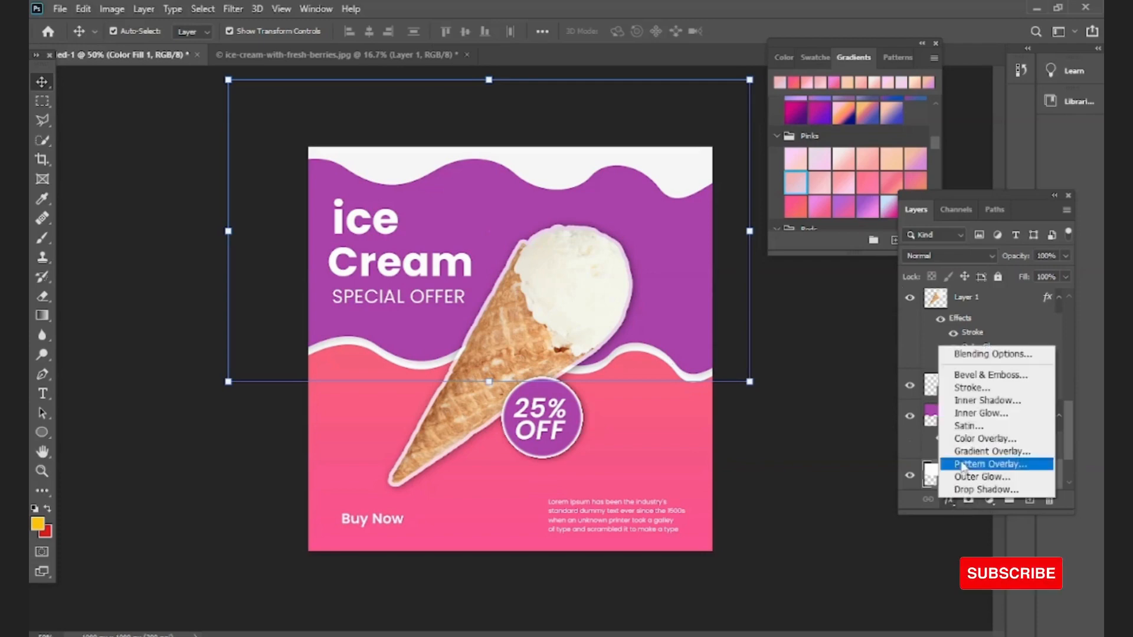
{"action": "left_click", "coordinate": [974, 357]}
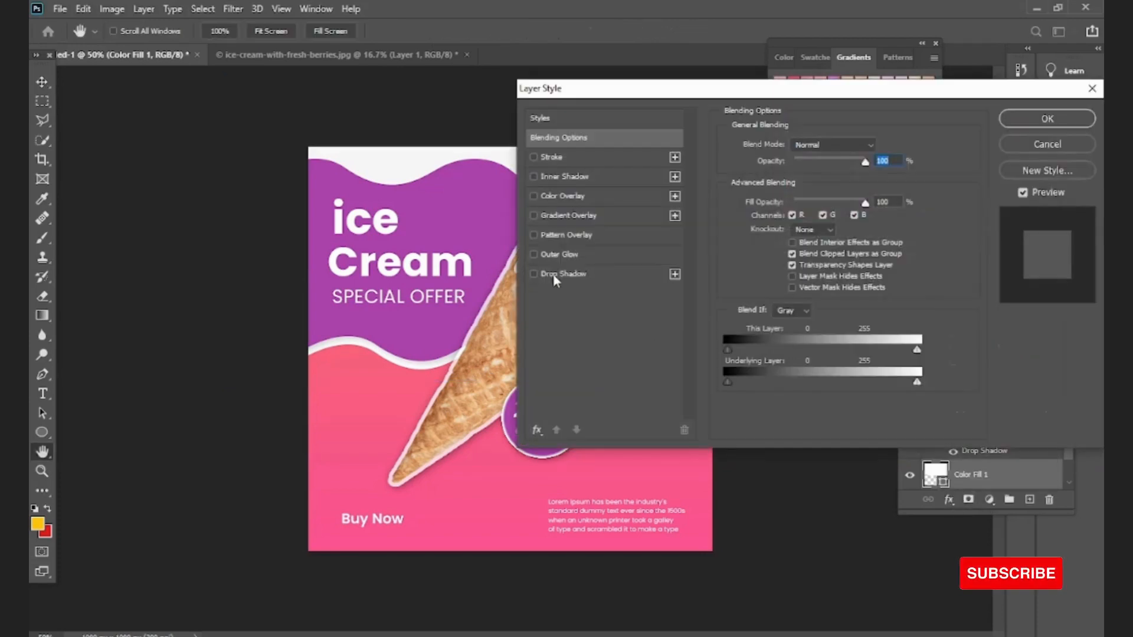
{"action": "left_click", "coordinate": [555, 275]}
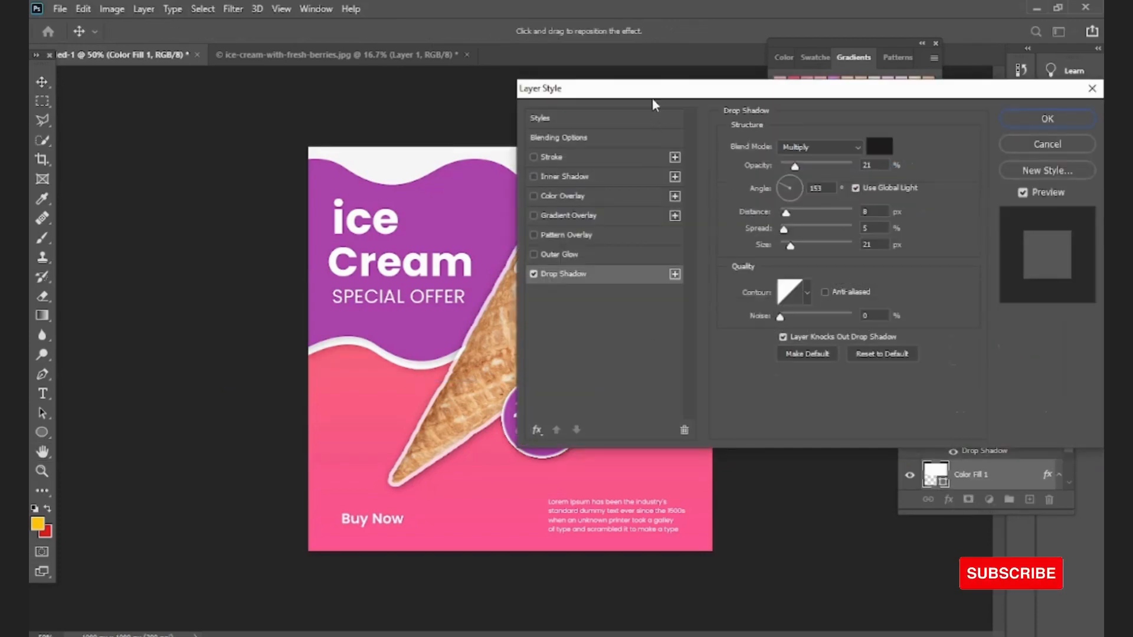
{"action": "left_click_drag", "start_coordinate": [654, 105], "coordinate": [740, 71]}
{"action": "left_click_drag", "start_coordinate": [881, 132], "coordinate": [925, 133]}
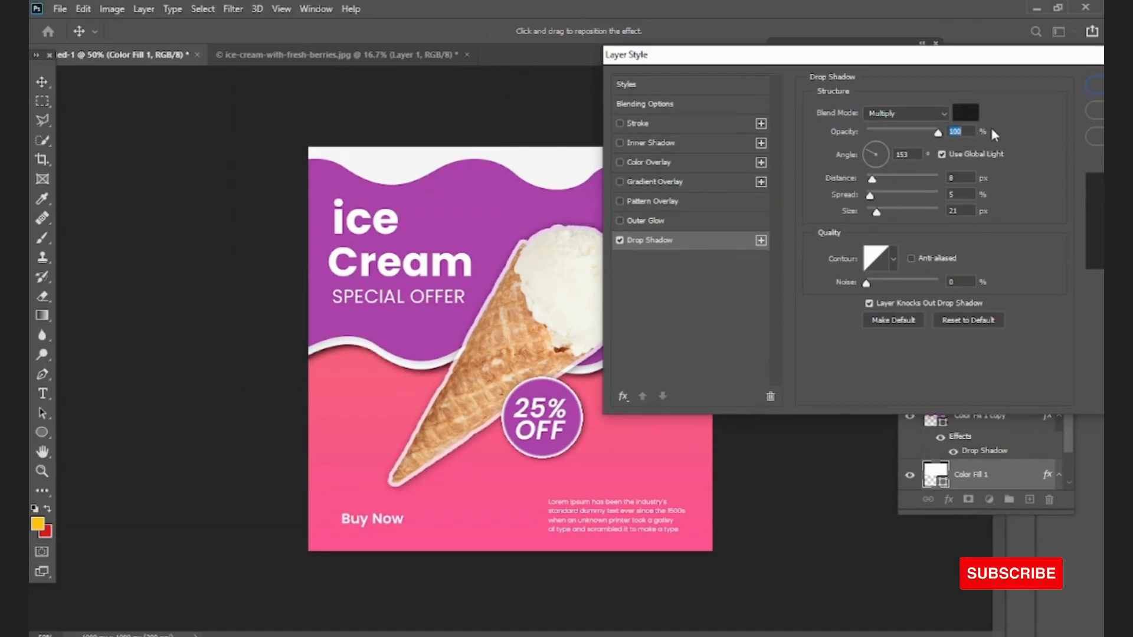
{"action": "left_click_drag", "start_coordinate": [819, 53], "coordinate": [736, 71]}
{"action": "left_click", "coordinate": [1055, 99]}
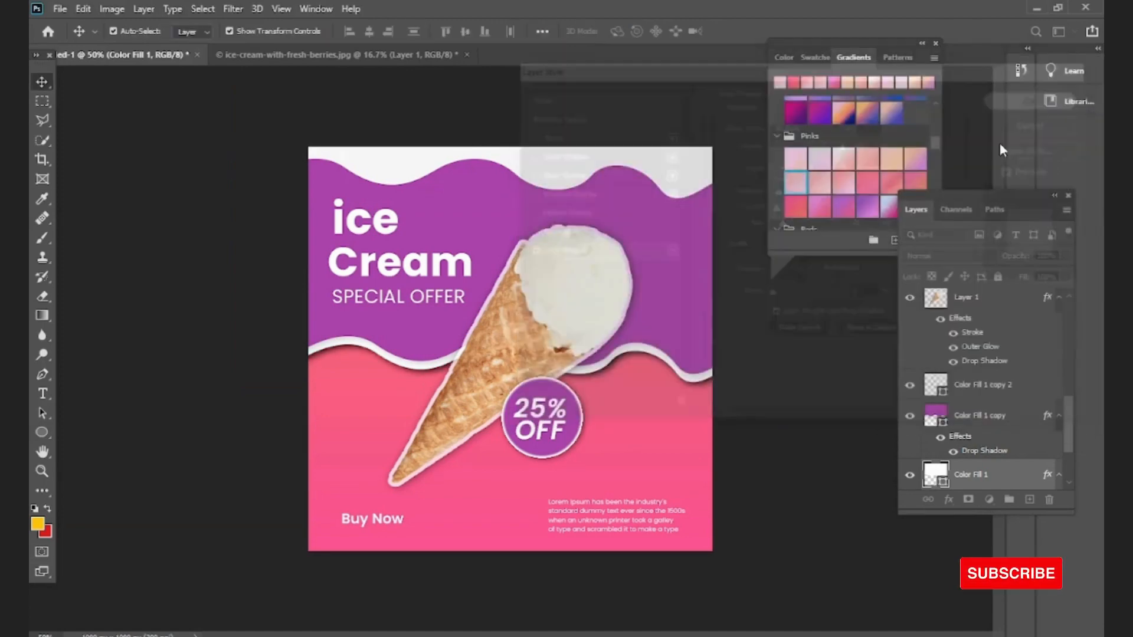
Step: Give the white wave beneath the purple one a drop shadow with 70% opacity, 9 px distance, 6% spread and 13 px size
{"action": "left_click", "coordinate": [949, 502]}
{"action": "left_click", "coordinate": [974, 355]}
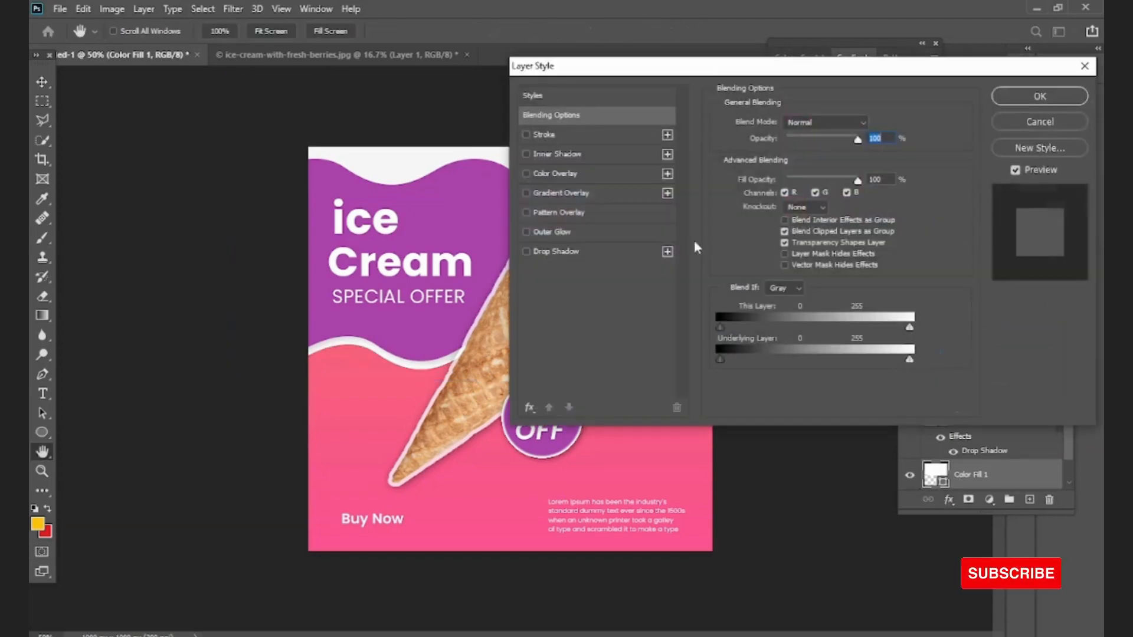
{"action": "left_click_drag", "start_coordinate": [708, 65], "coordinate": [733, 40]}
{"action": "left_click", "coordinate": [585, 225]}
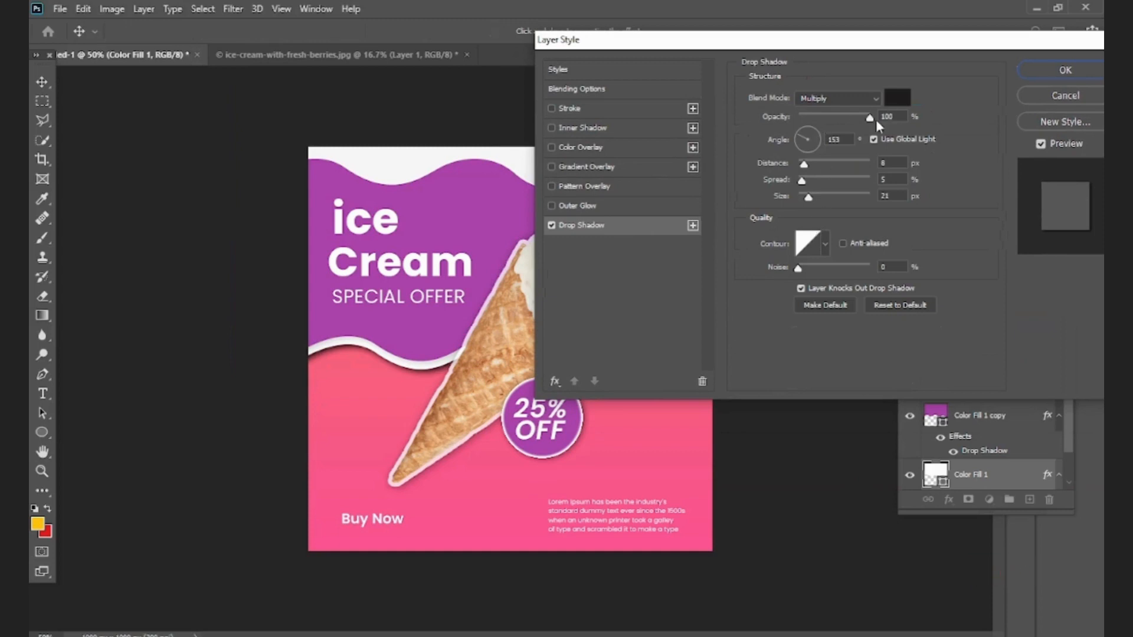
{"action": "left_click_drag", "start_coordinate": [875, 119], "coordinate": [851, 115]}
{"action": "mouse_move", "coordinate": [805, 165]}
{"action": "left_mouse_down"}
{"action": "mouse_move", "coordinate": [821, 181]}
{"action": "mouse_move", "coordinate": [854, 180]}
{"action": "mouse_move", "coordinate": [813, 181]}
{"action": "mouse_move", "coordinate": [810, 200]}
{"action": "mouse_move", "coordinate": [805, 165]}
{"action": "left_mouse_up"}
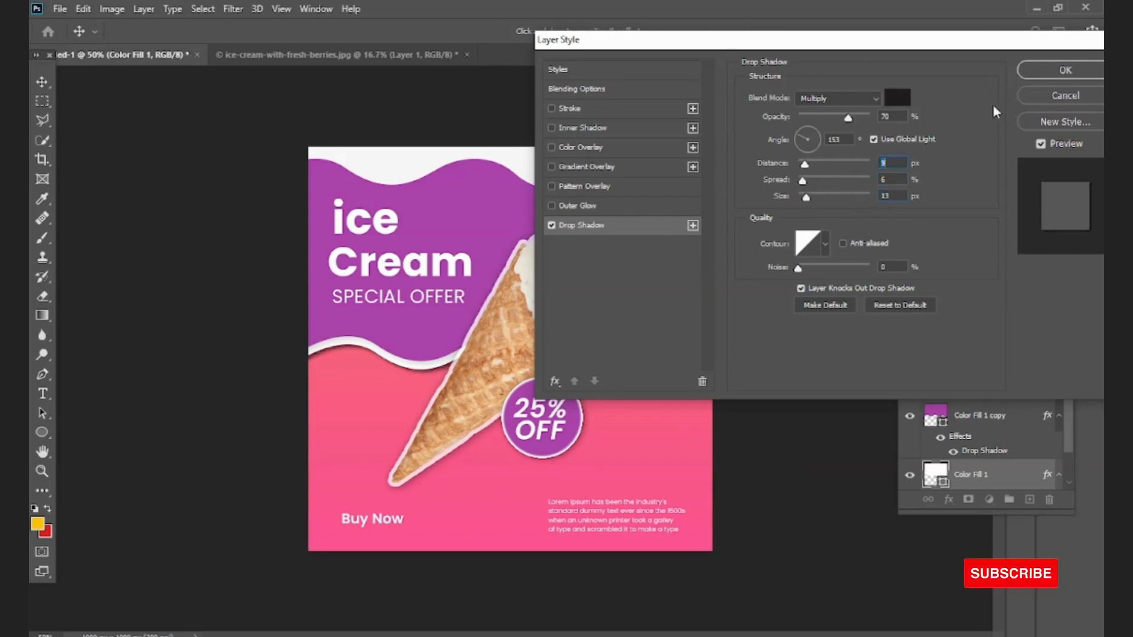
{"action": "left_click", "coordinate": [1057, 66]}
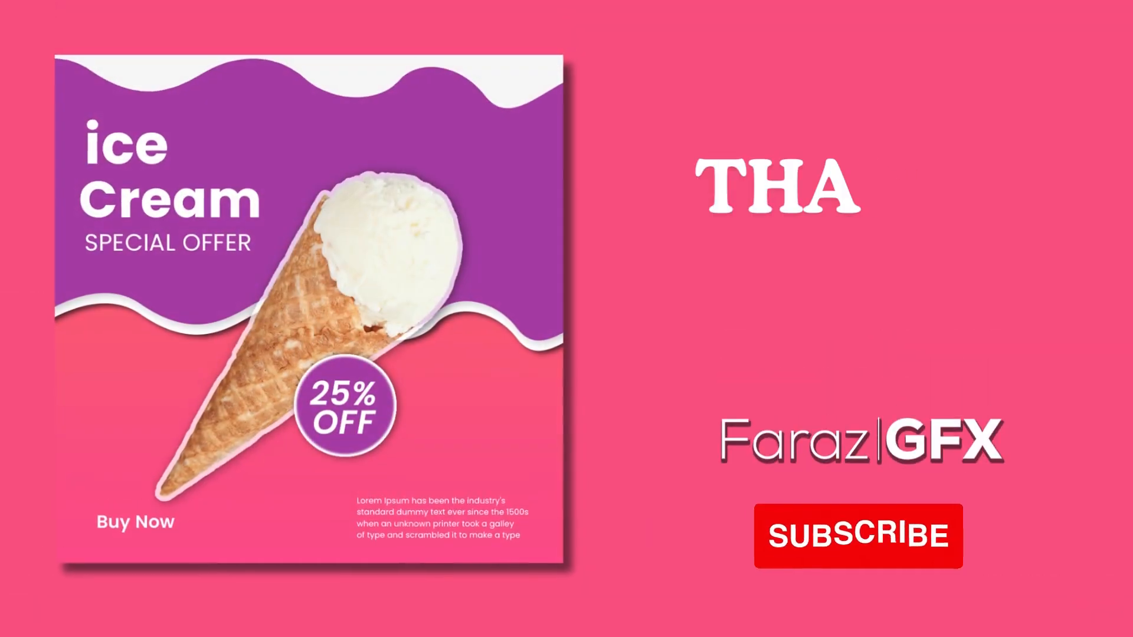